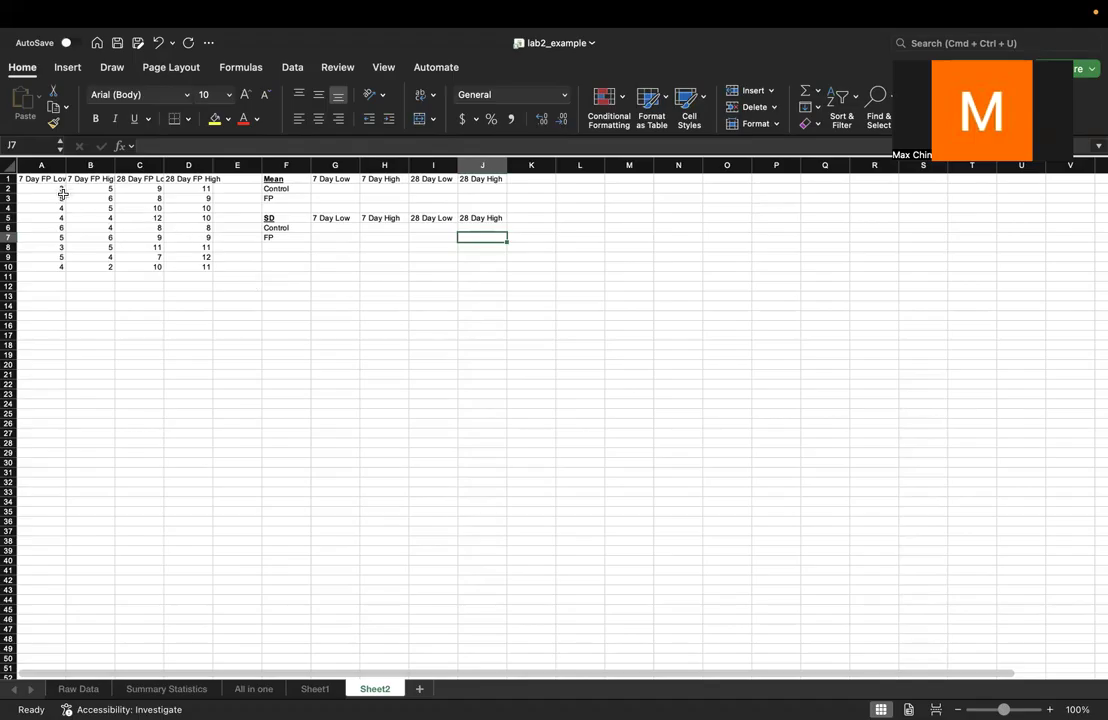
# Step: Review the column headings and the values in rows 2 to 10 of the four FP data columns
pyautogui.moveTo(45, 179); pyautogui.dragTo(184, 178)
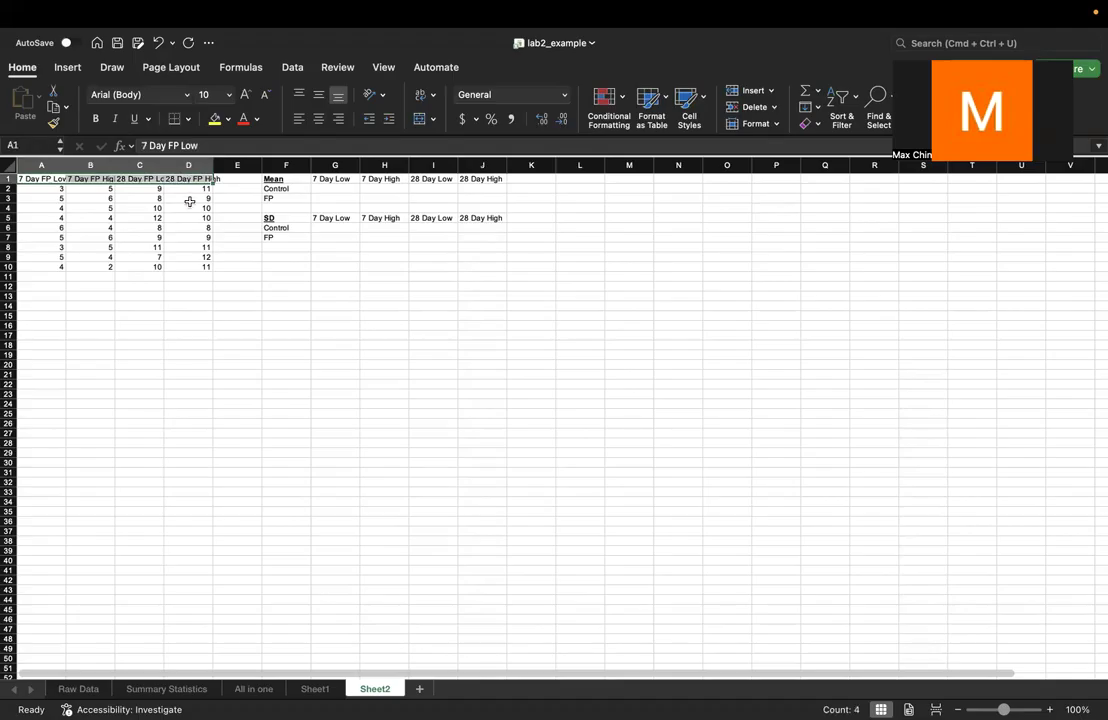
pyautogui.click(52, 189)
pyautogui.moveTo(52, 189); pyautogui.dragTo(52, 264)
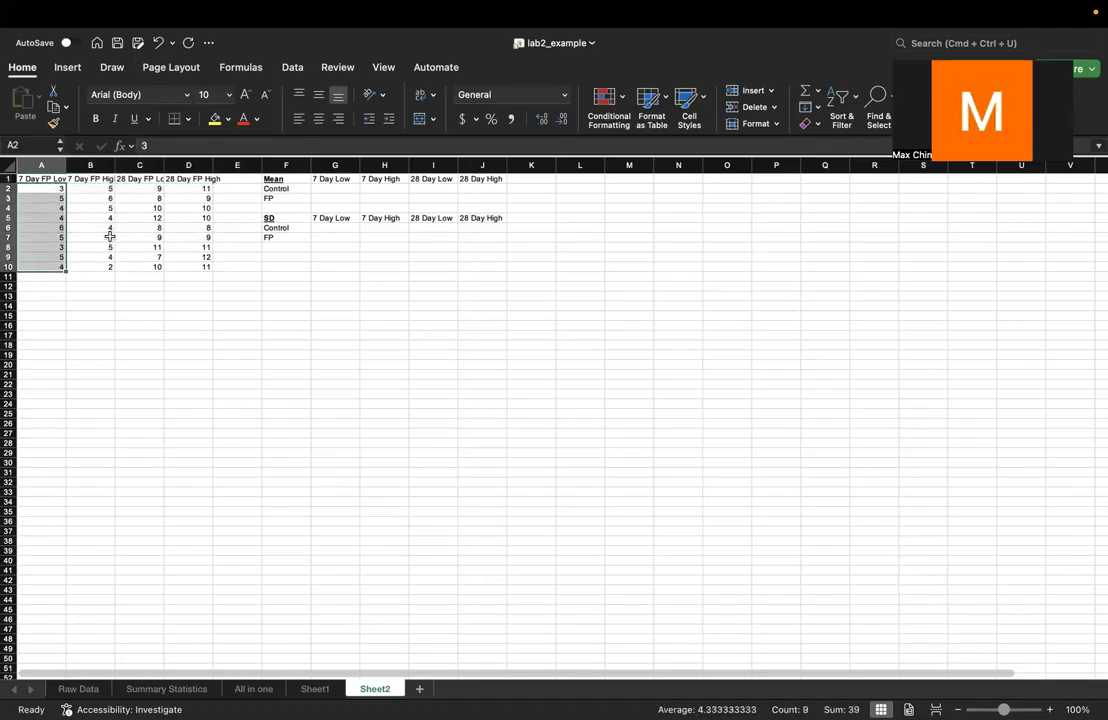
pyautogui.moveTo(97, 188); pyautogui.dragTo(104, 266)
pyautogui.moveTo(140, 188); pyautogui.dragTo(152, 266)
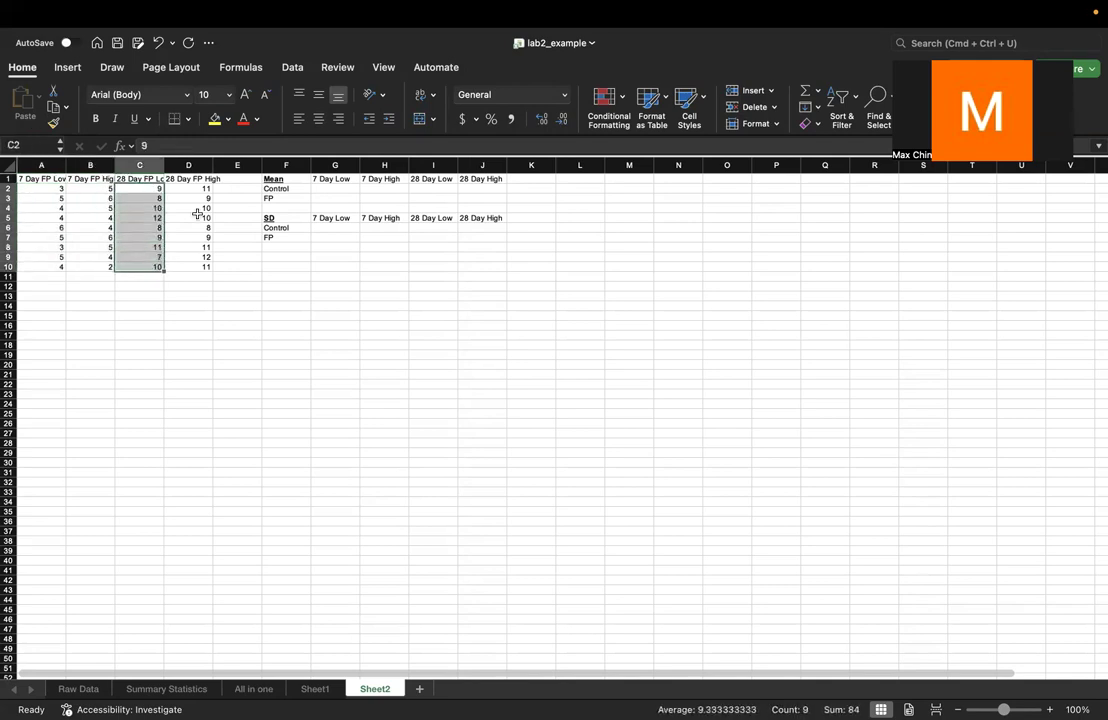
pyautogui.moveTo(195, 188); pyautogui.dragTo(205, 263)
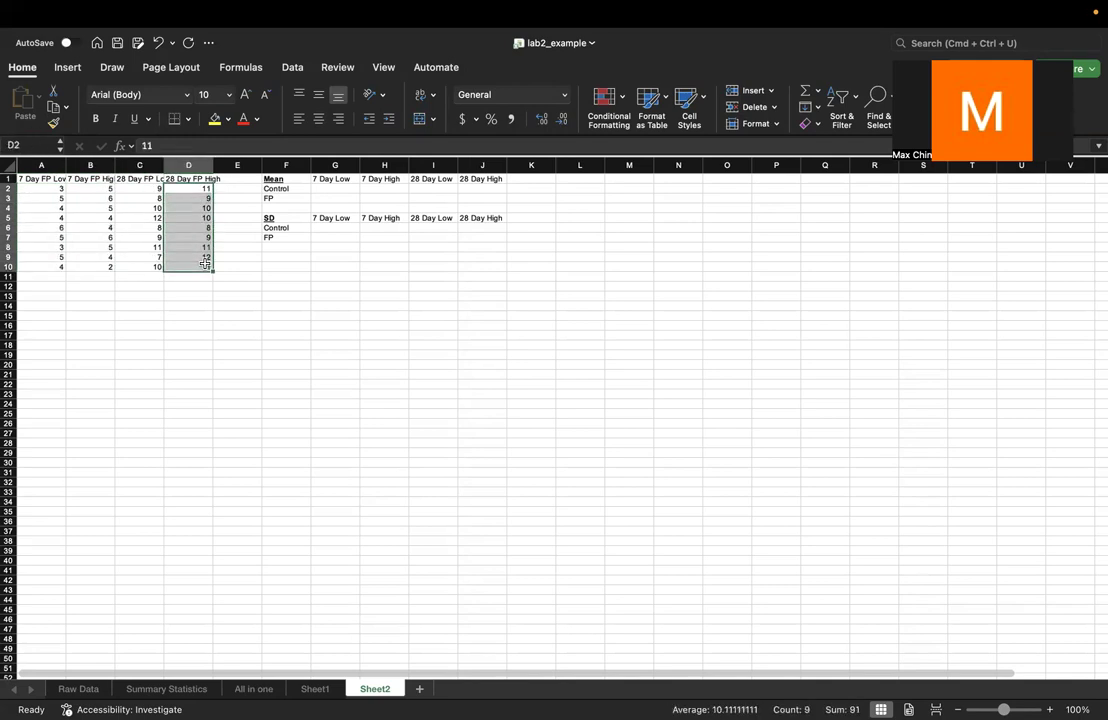
pyautogui.click(331, 306)
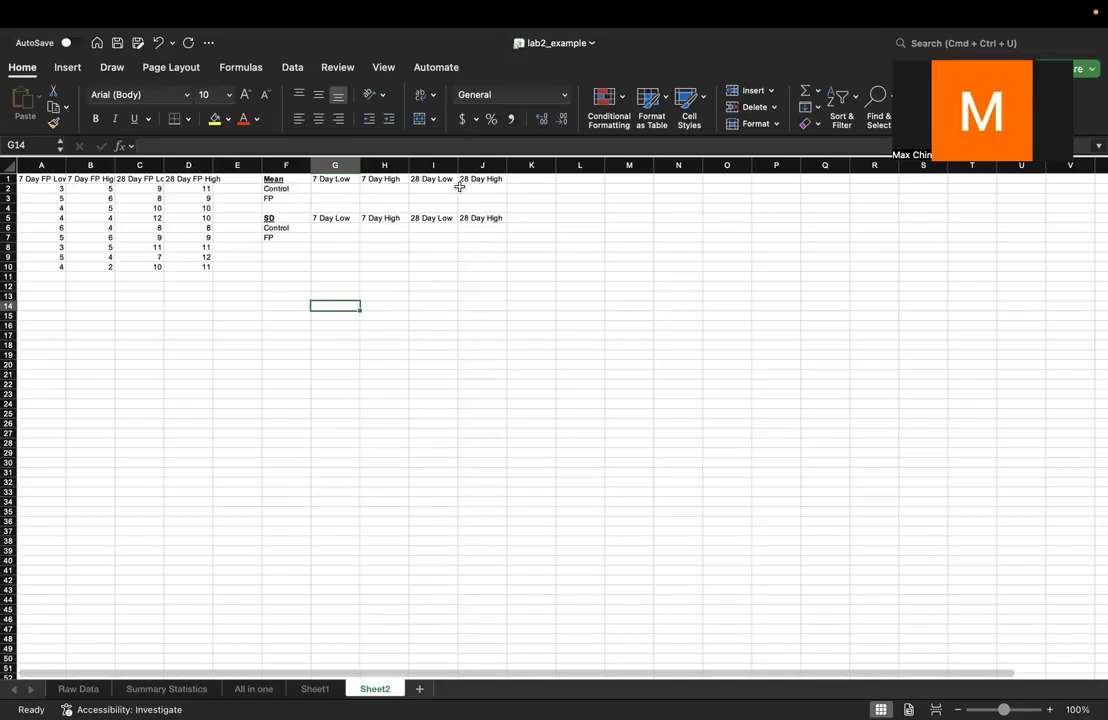
# Step: Examine the Mean and SD summary tables, including their 7 and 28 Day column headings and Control and FP row labels
pyautogui.click(331, 180)
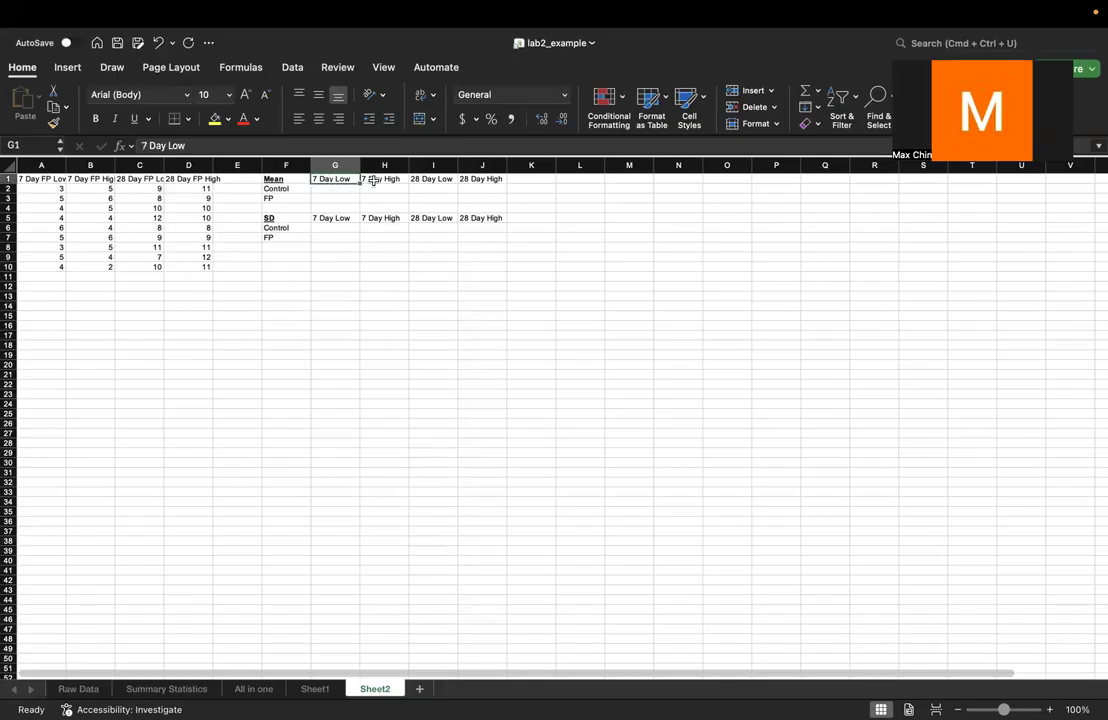
pyautogui.click(380, 179)
pyautogui.click(432, 180)
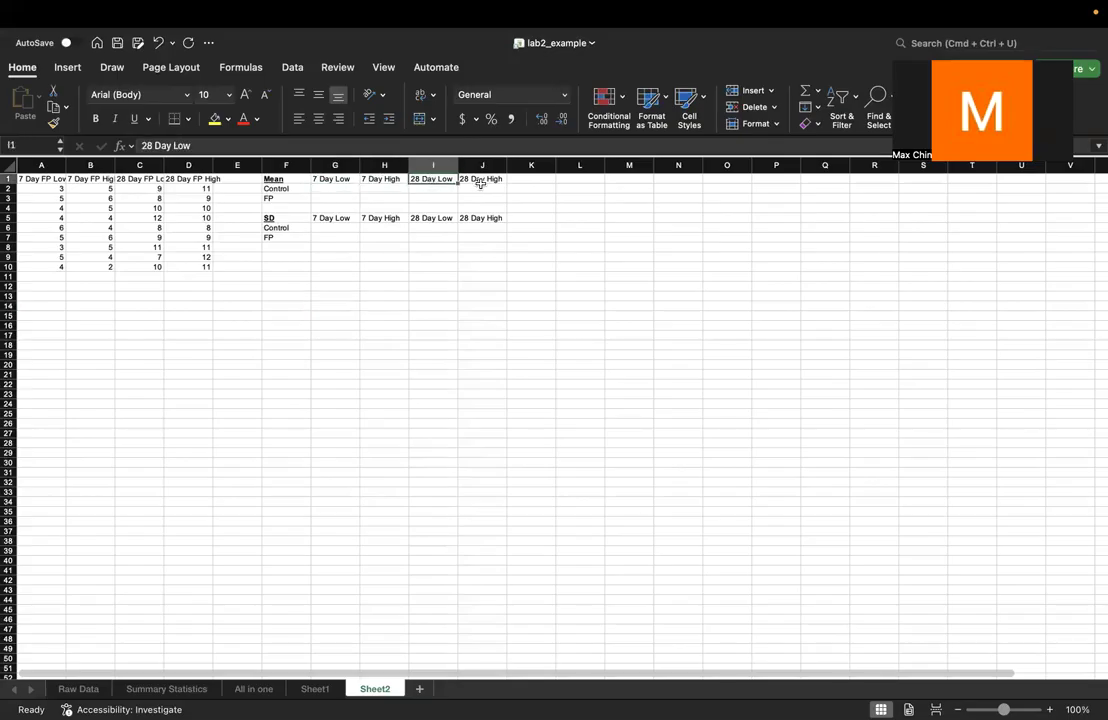
pyautogui.click(483, 180)
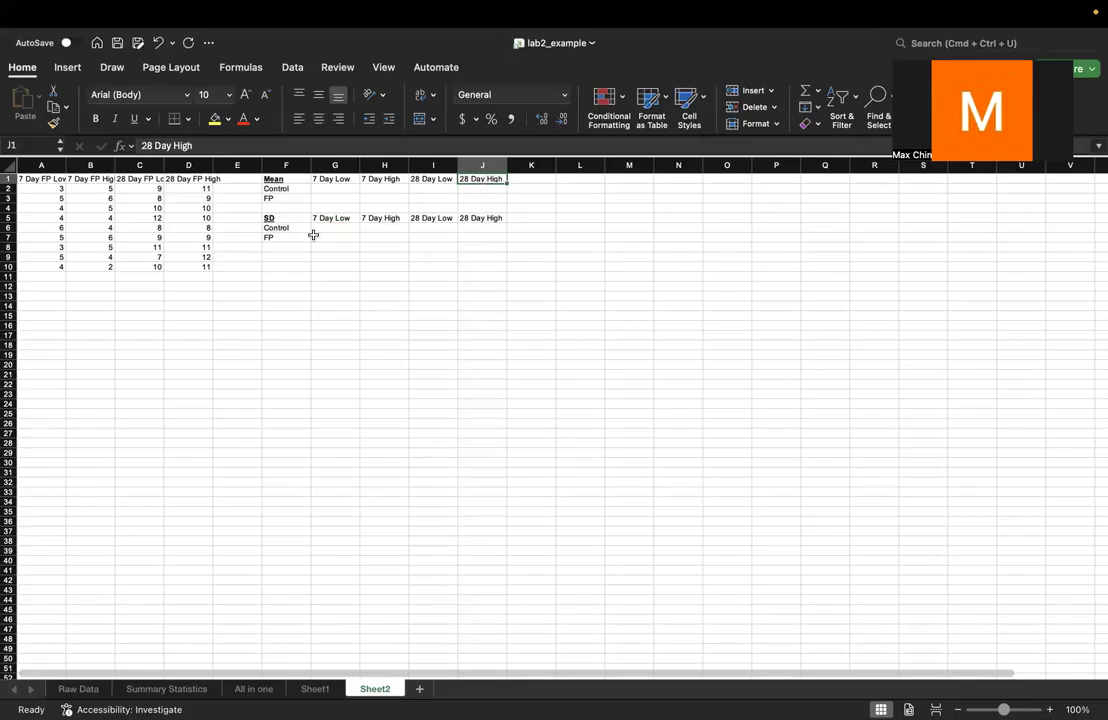
pyautogui.click(287, 188)
pyautogui.click(292, 198)
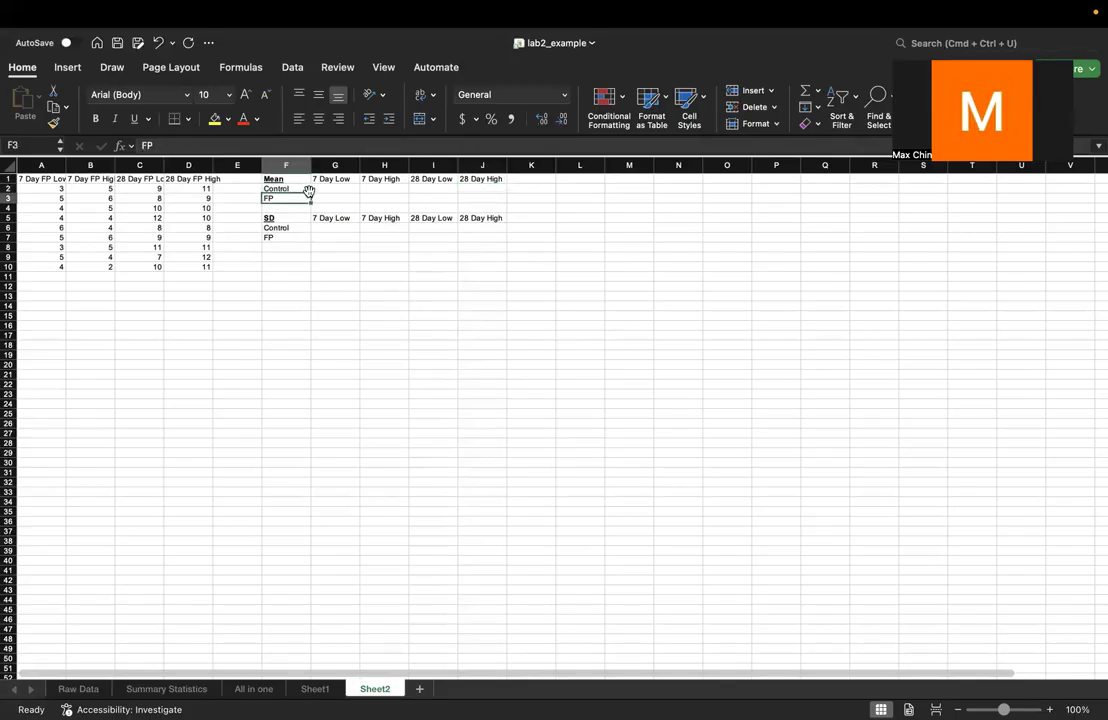
pyautogui.moveTo(299, 180); pyautogui.dragTo(480, 196)
pyautogui.moveTo(285, 218); pyautogui.dragTo(480, 239)
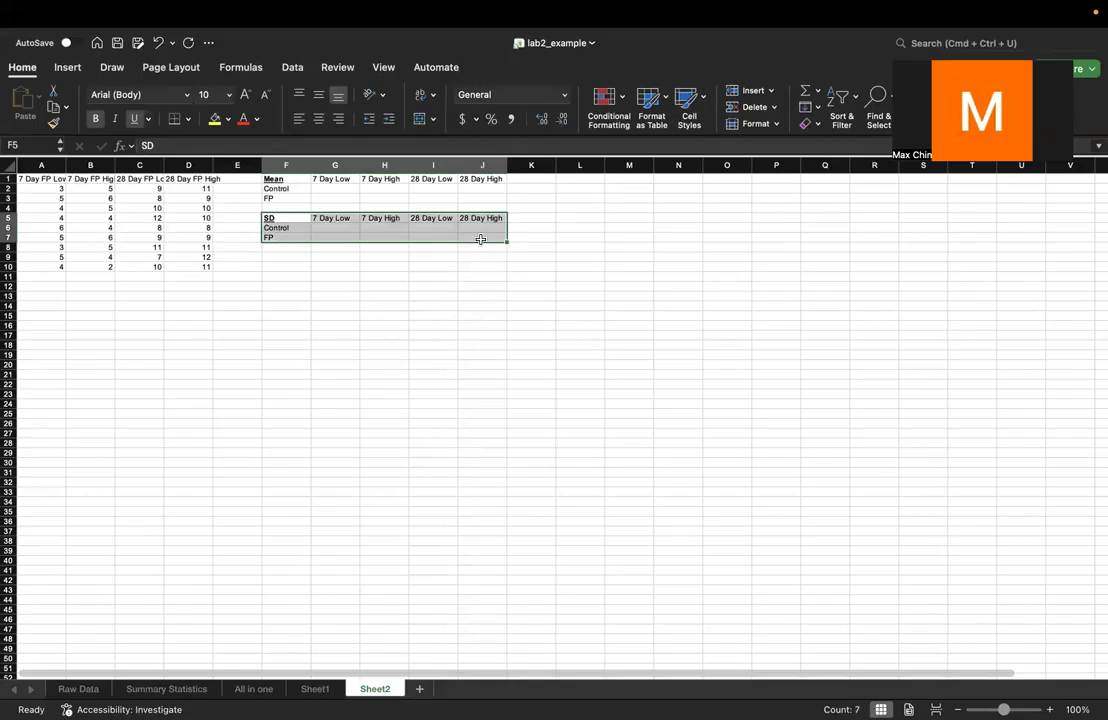
# Step: Calculate the 7 Day Low FP mean in cell G3 with =AVERAGE(A2:A10)
pyautogui.click(337, 187)
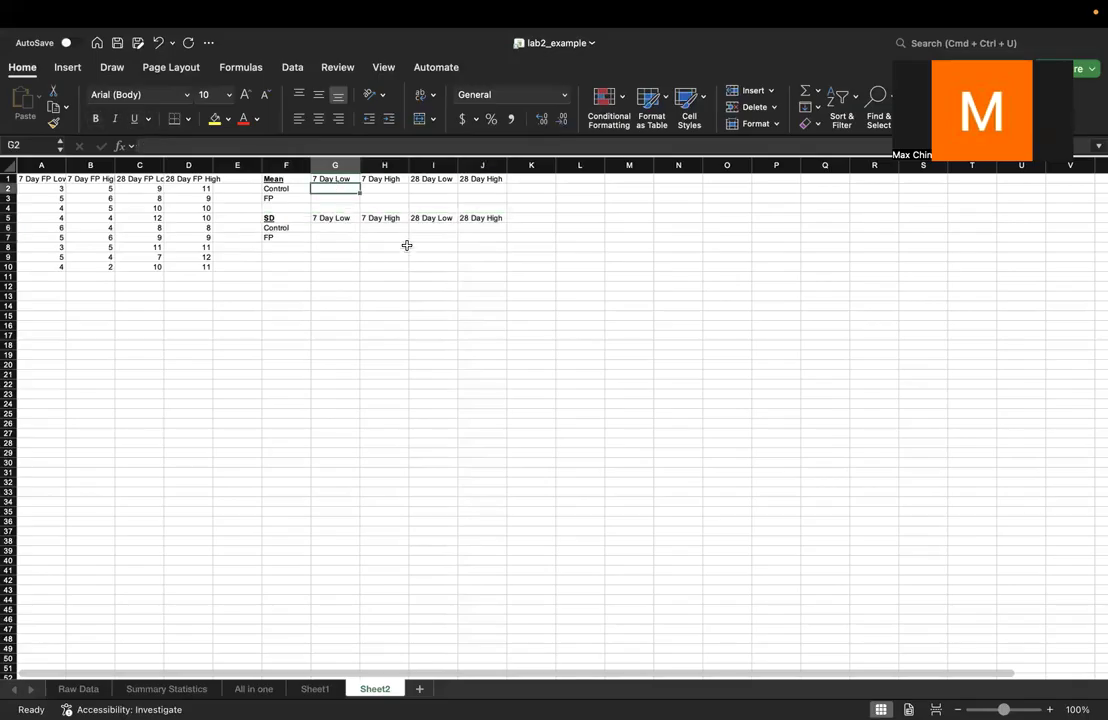
pyautogui.click(337, 198)
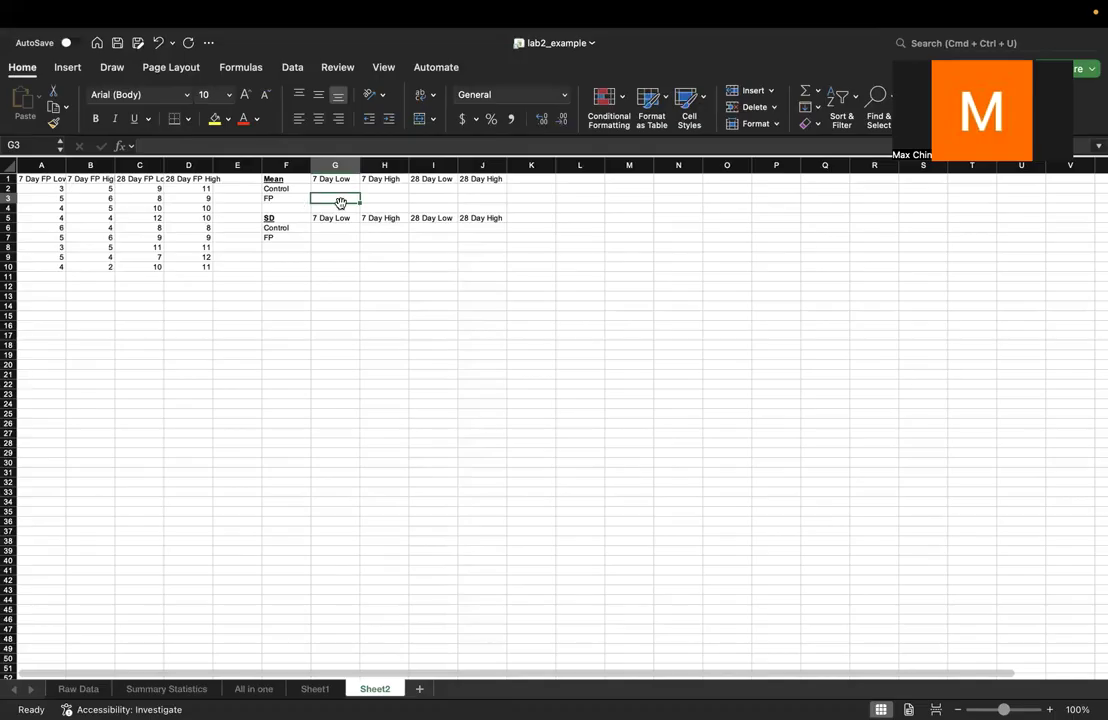
pyautogui.write('=')
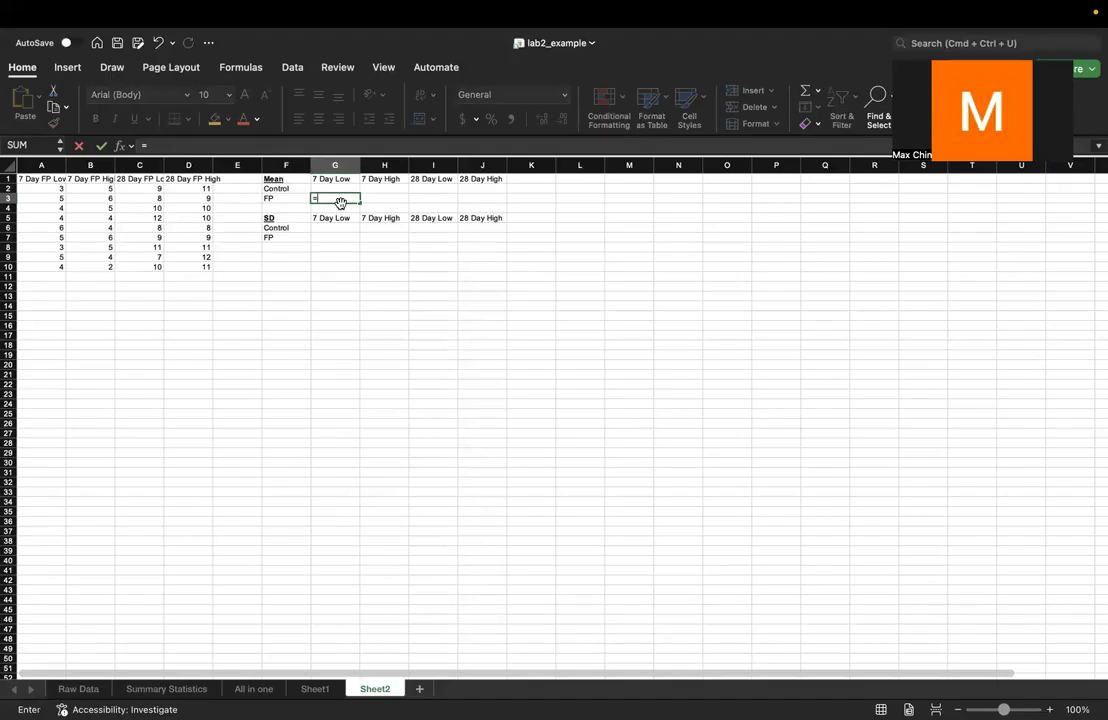
pyautogui.write('AVER')
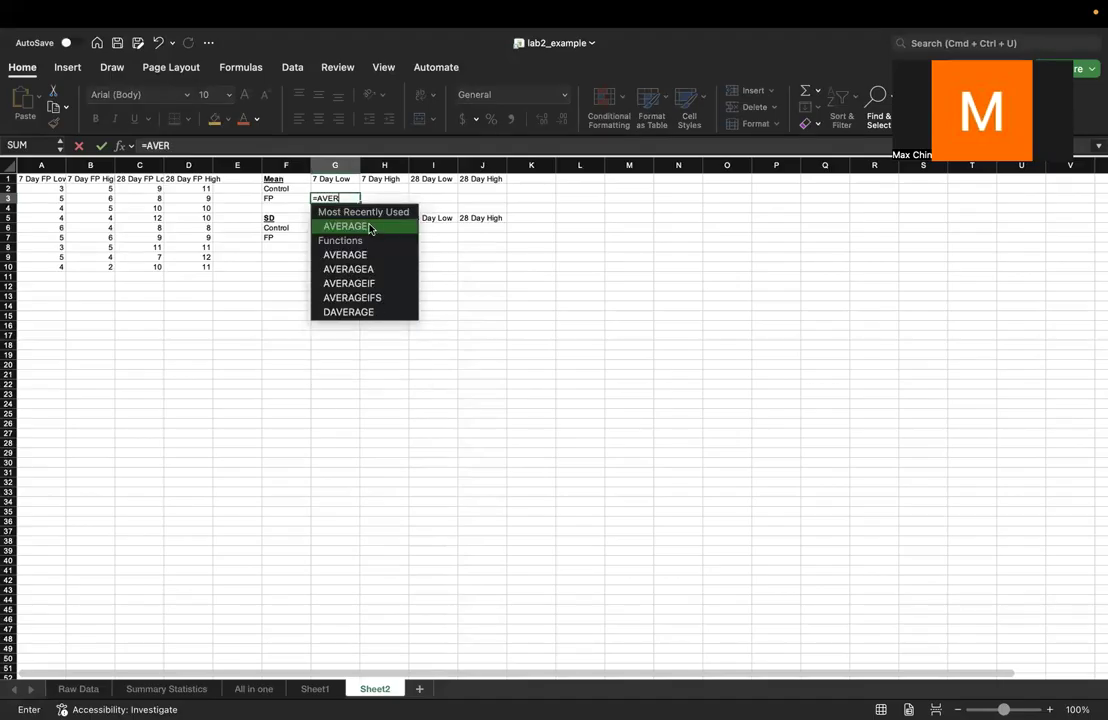
pyautogui.doubleClick(376, 227)
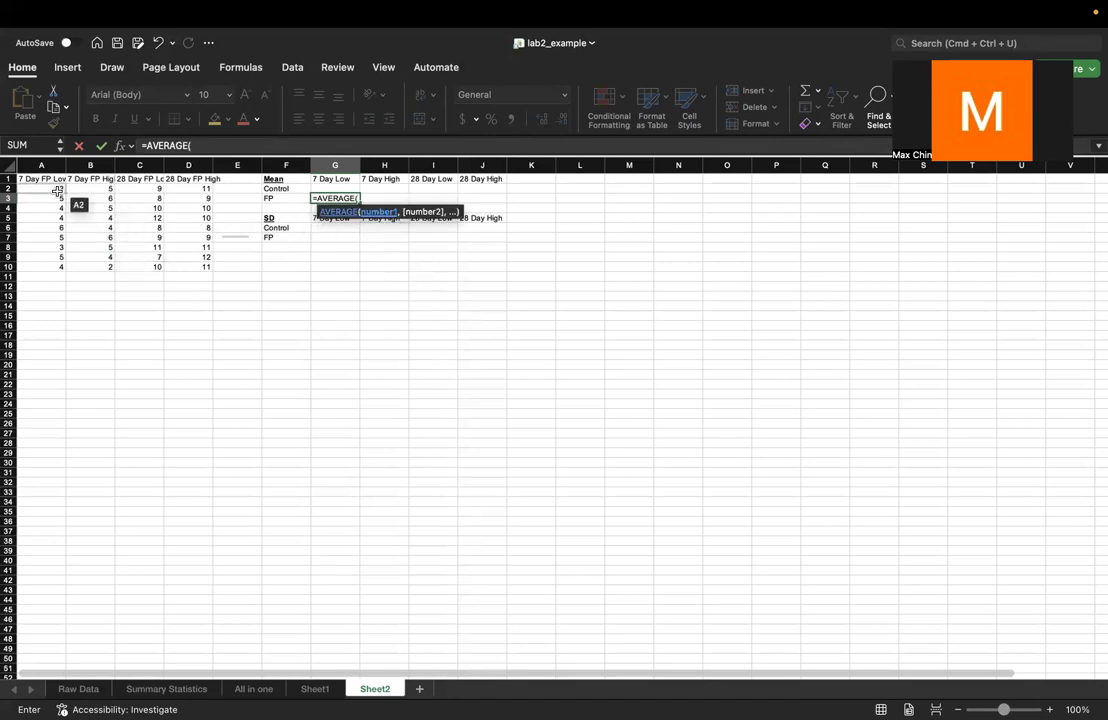
pyautogui.moveTo(57, 190); pyautogui.dragTo(56, 268)
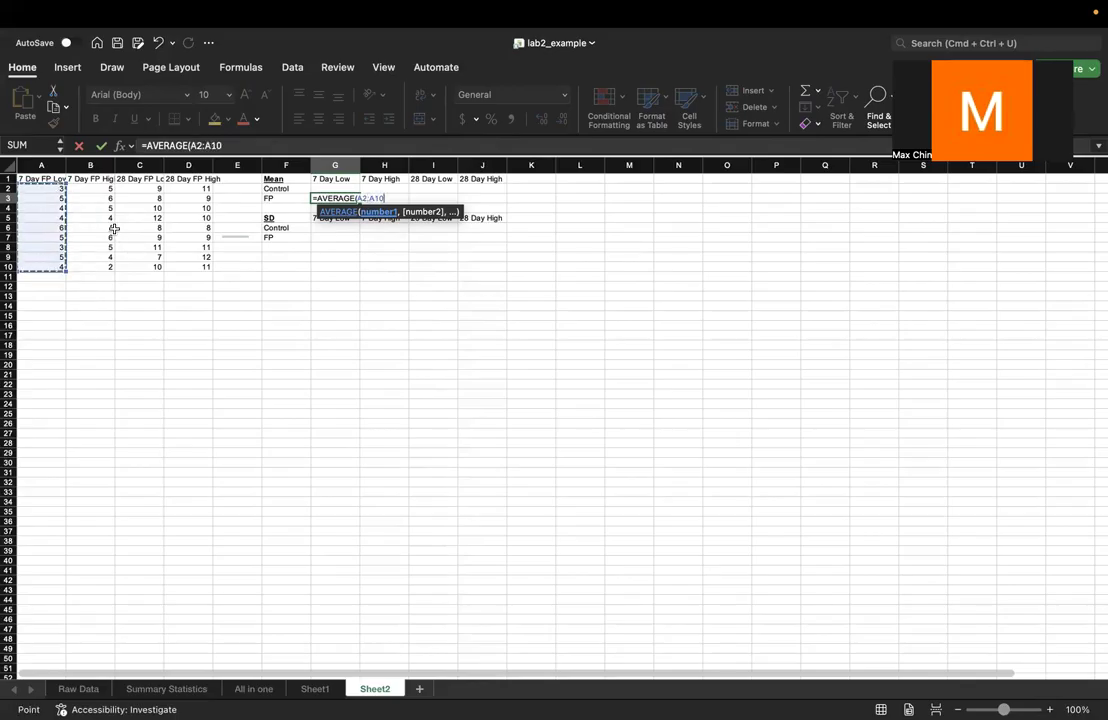
pyautogui.write(')')
pyautogui.press('Return')
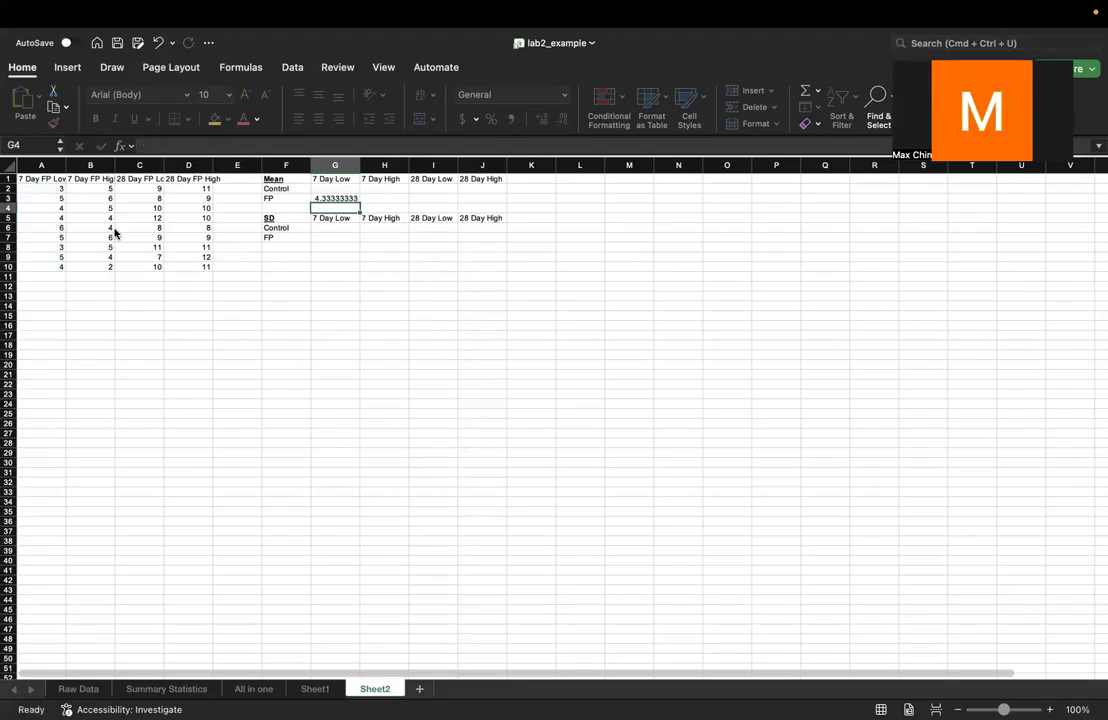
# Step: Fill the FP mean formula from G3 across to J3, covering the 7 Day High, 28 Day Low and 28 Day High columns
pyautogui.click(342, 198)
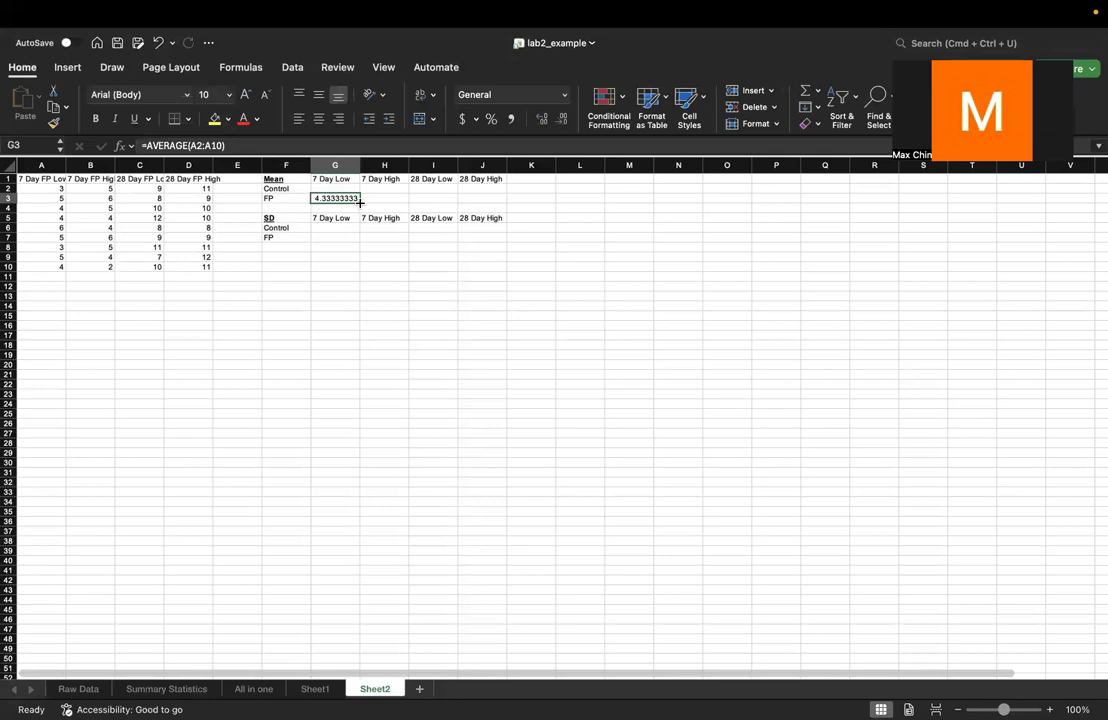
pyautogui.moveTo(360, 203); pyautogui.dragTo(488, 198)
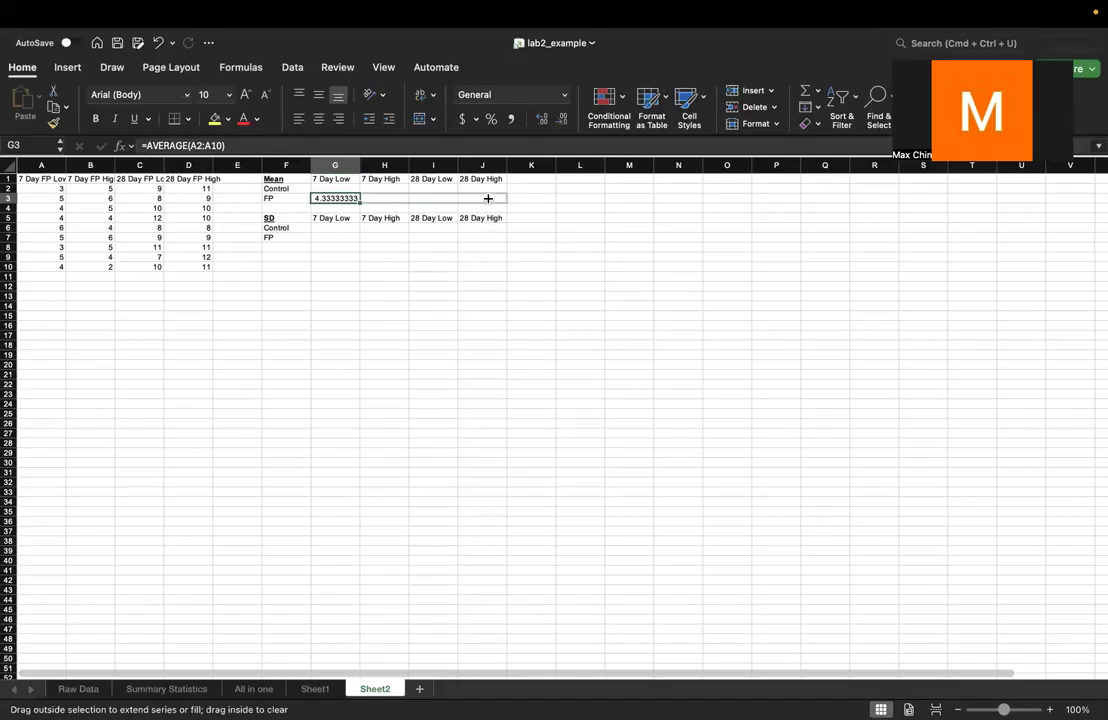
pyautogui.moveTo(488, 198); pyautogui.dragTo(488, 200)
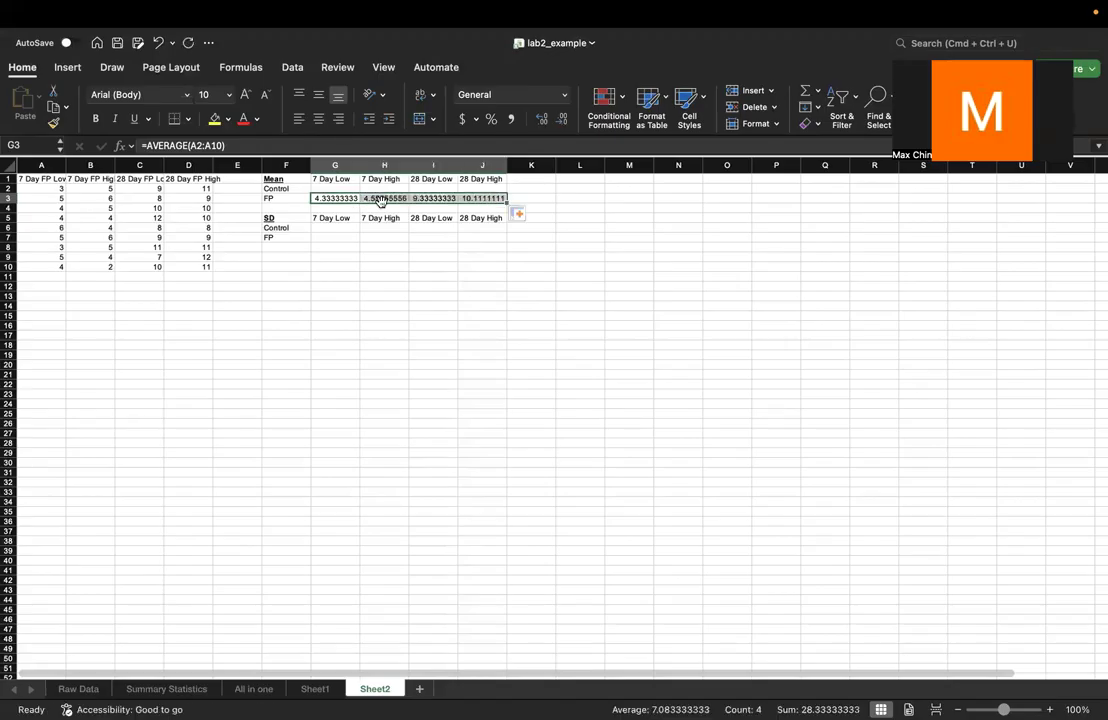
# Step: Check the cell ranges referenced by the AVERAGE formulas in the FP row of the Mean table, G3 to J3
pyautogui.click(376, 201)
pyautogui.click(432, 198)
pyautogui.click(486, 198)
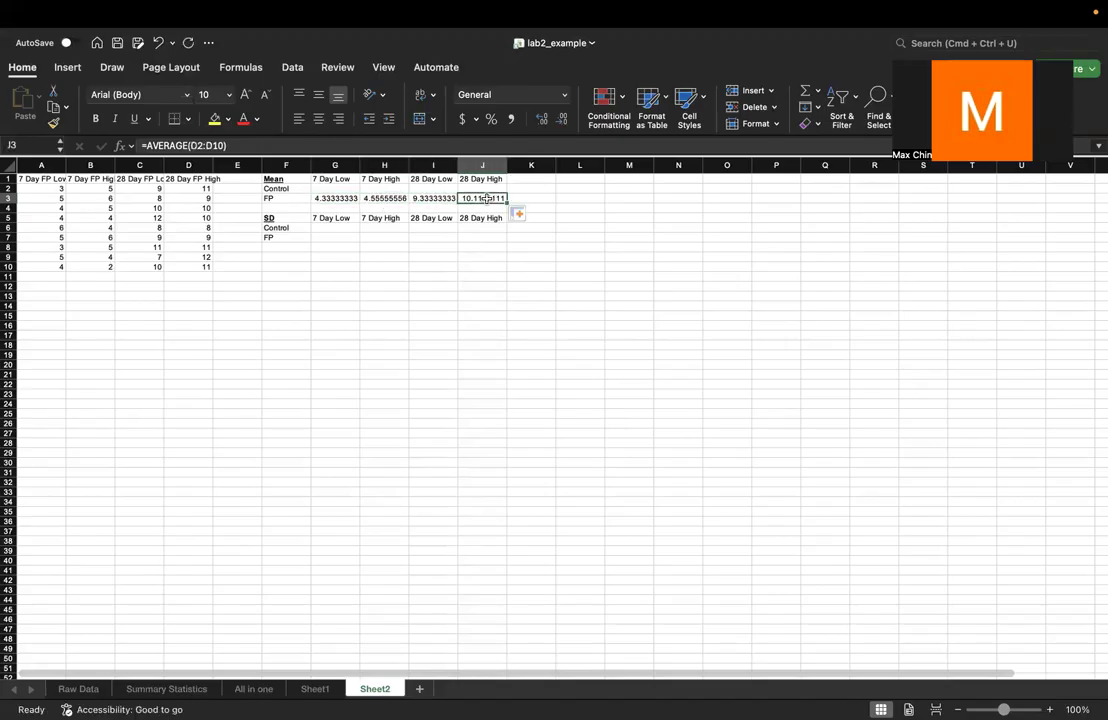
pyautogui.click(396, 199)
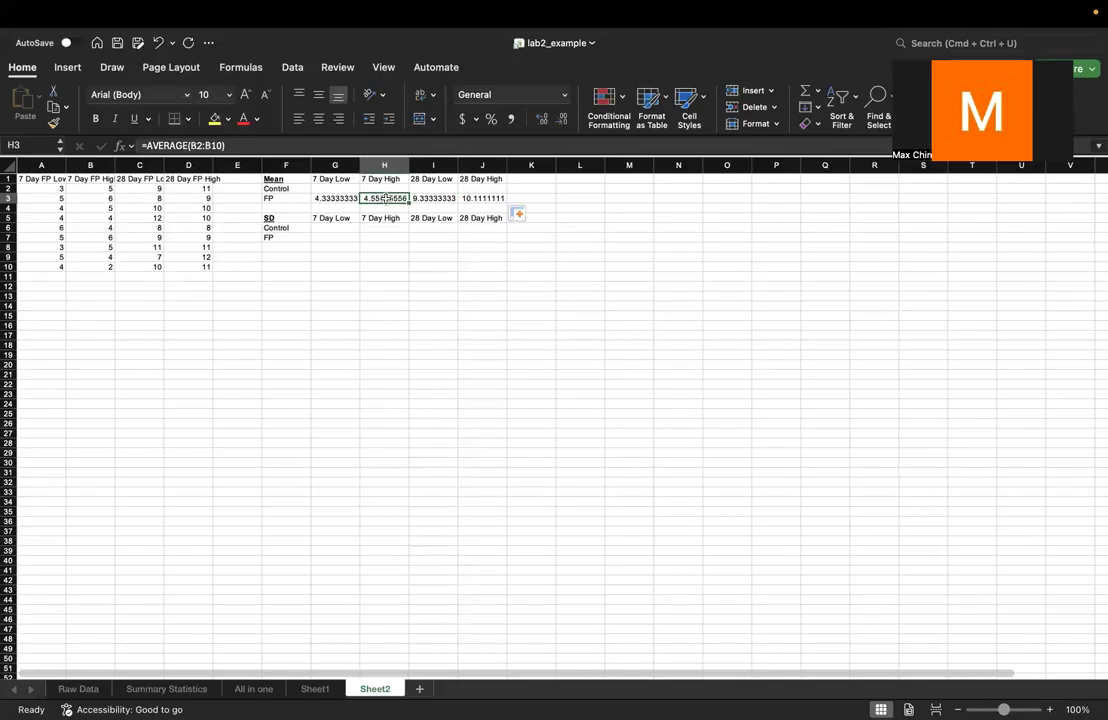
pyautogui.doubleClick(386, 198)
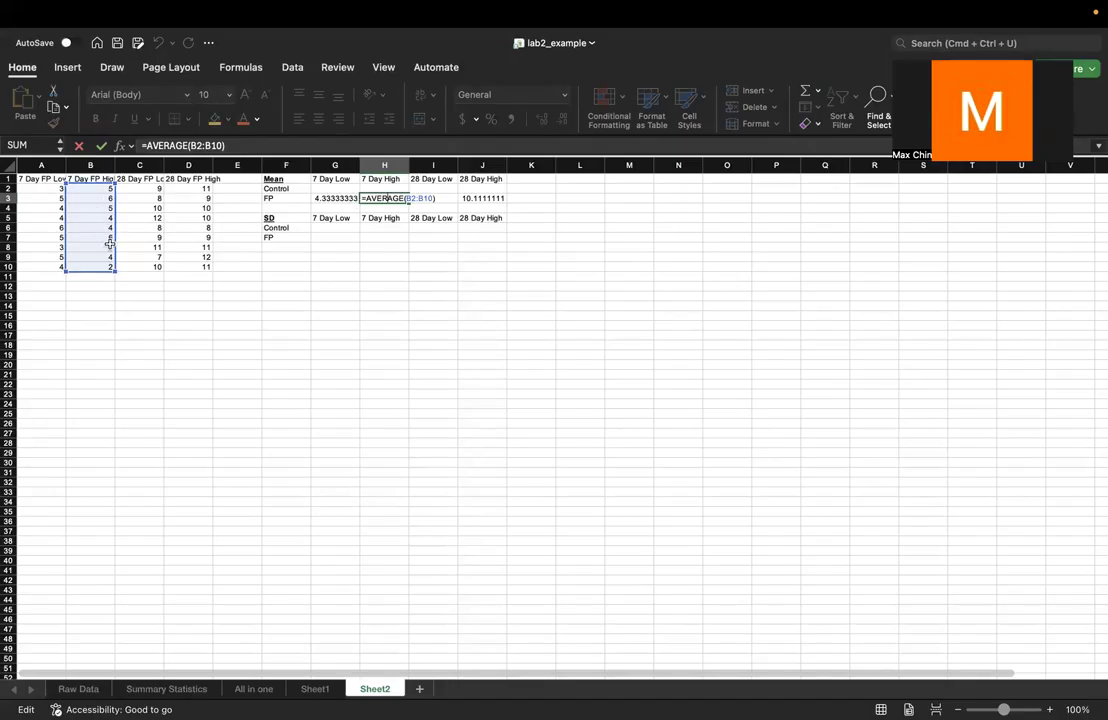
pyautogui.press('Return')
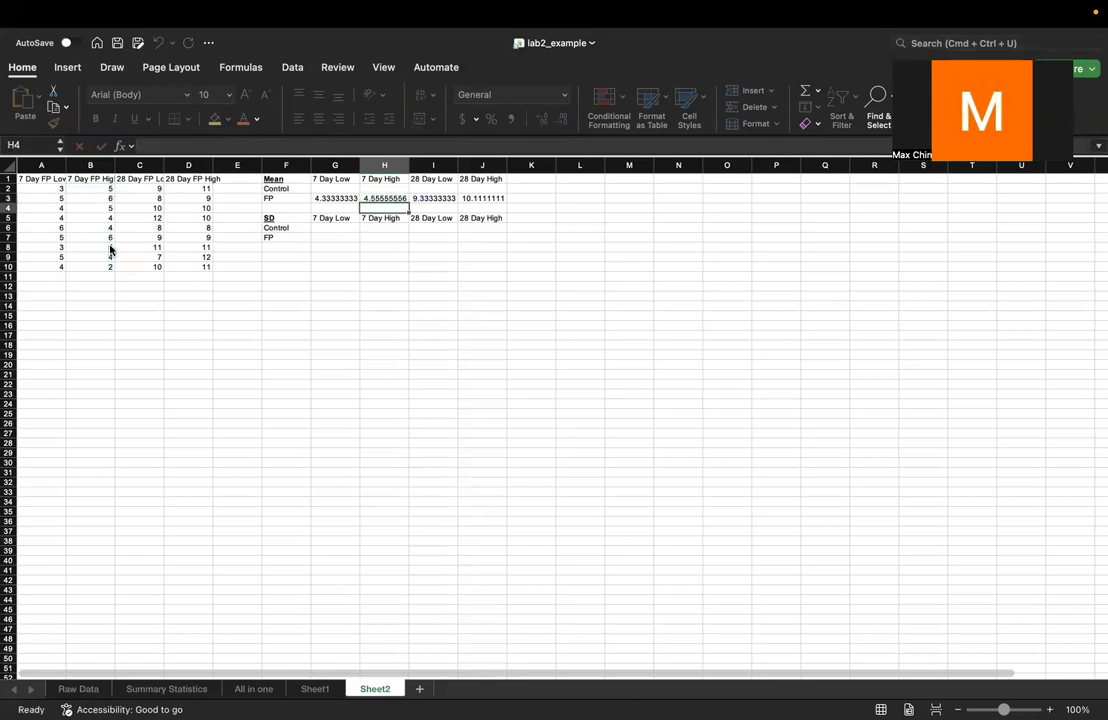
pyautogui.press('Up')
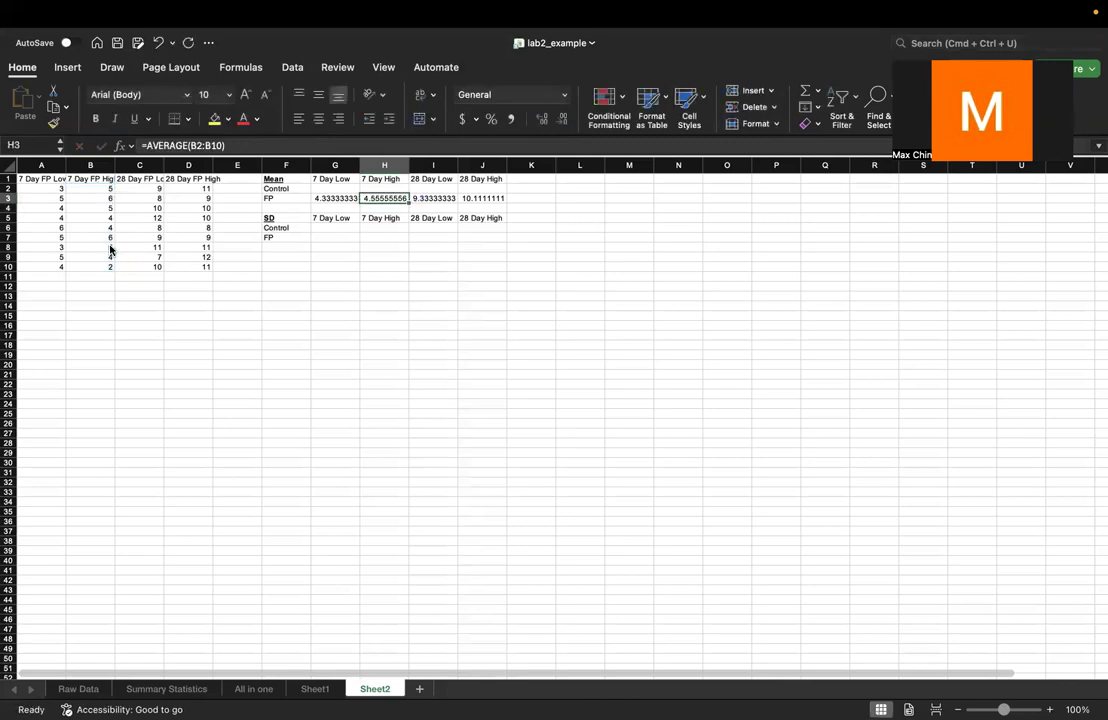
pyautogui.press('Left')
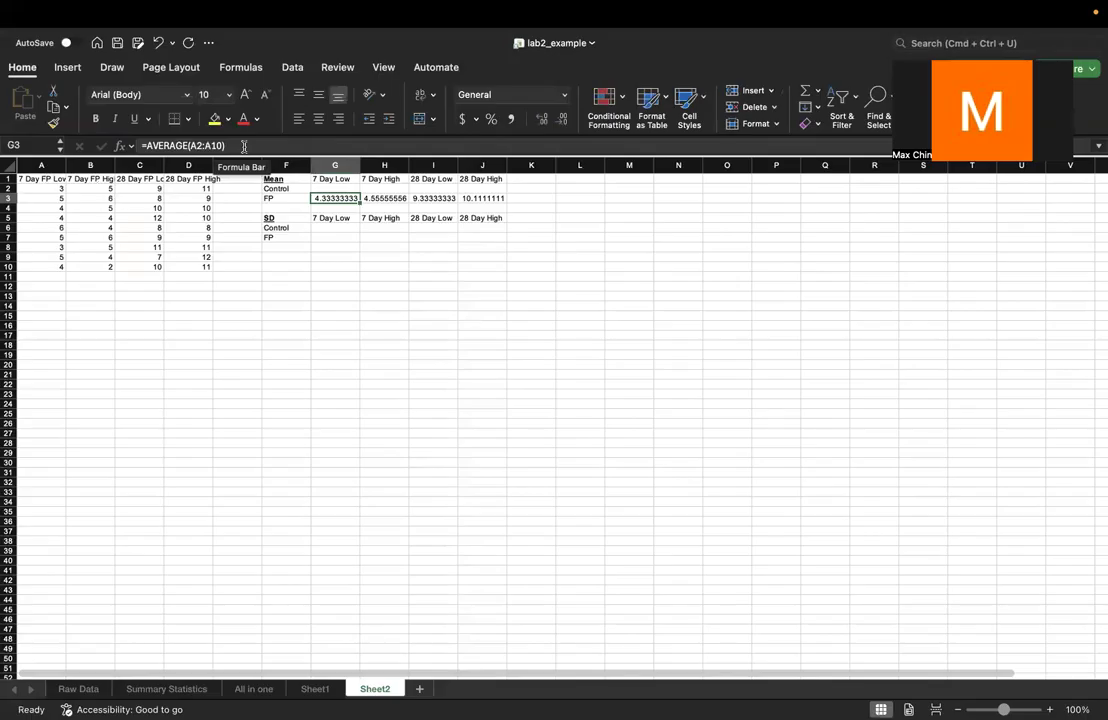
pyautogui.press('Right')
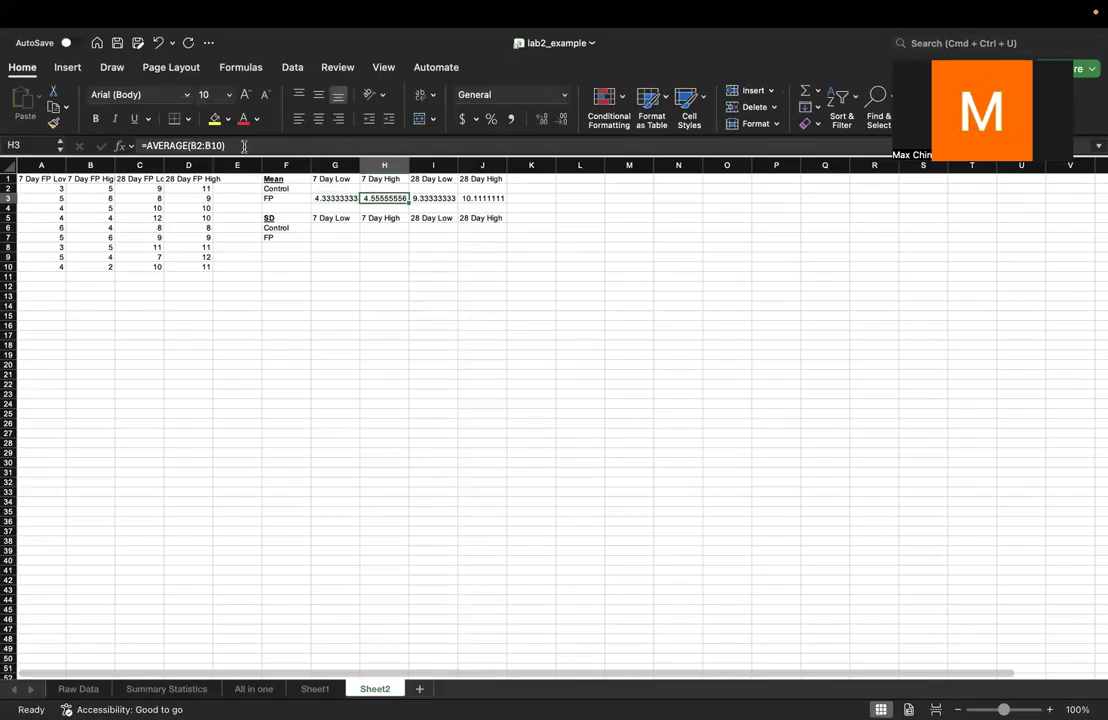
pyautogui.press('Right')
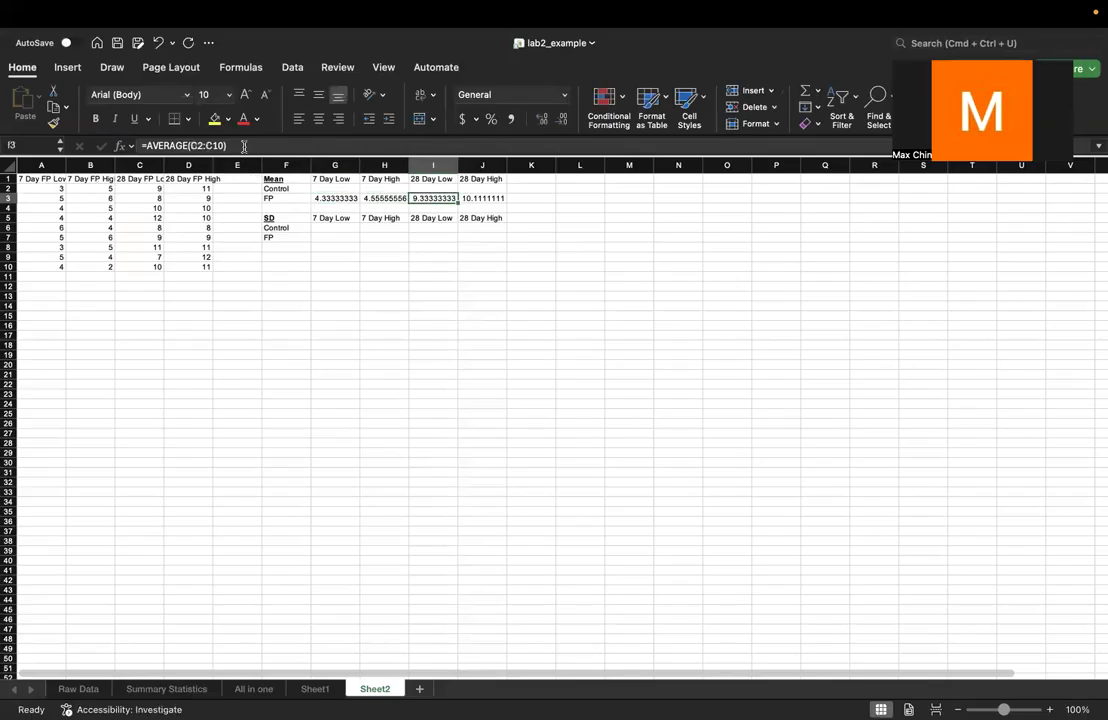
pyautogui.press('Right')
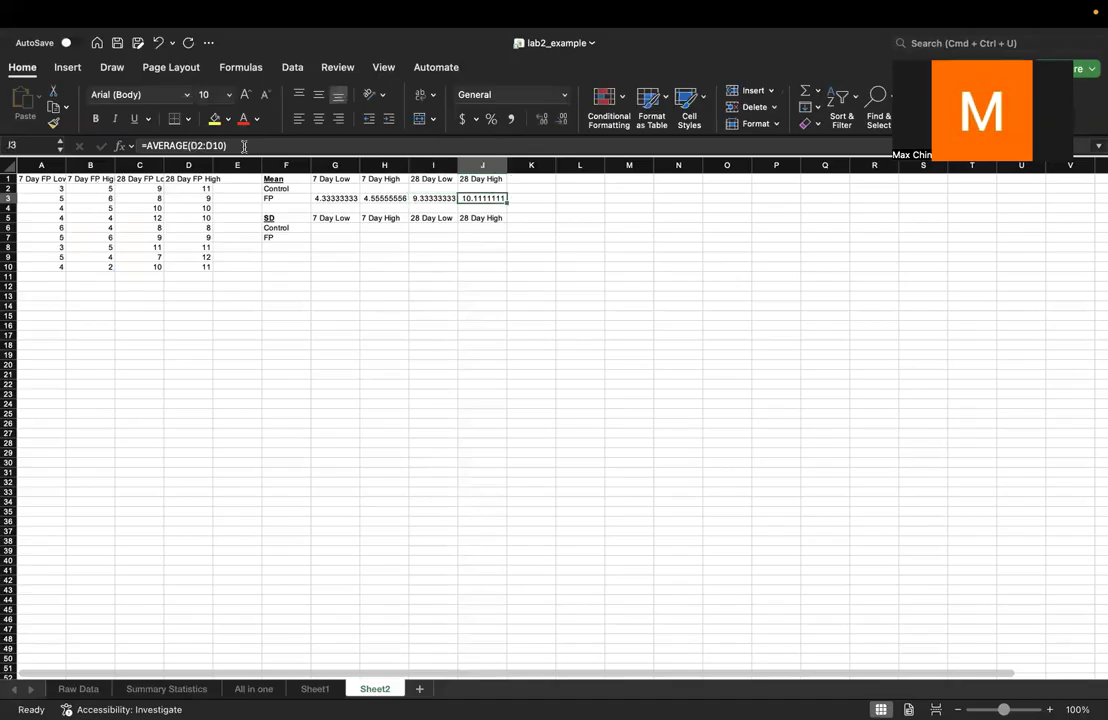
# Step: Calculate the 7 Day Low FP standard deviation in cell G7 with =STDEV(A2:A10)
pyautogui.click(334, 238)
pyautogui.write('=ST')
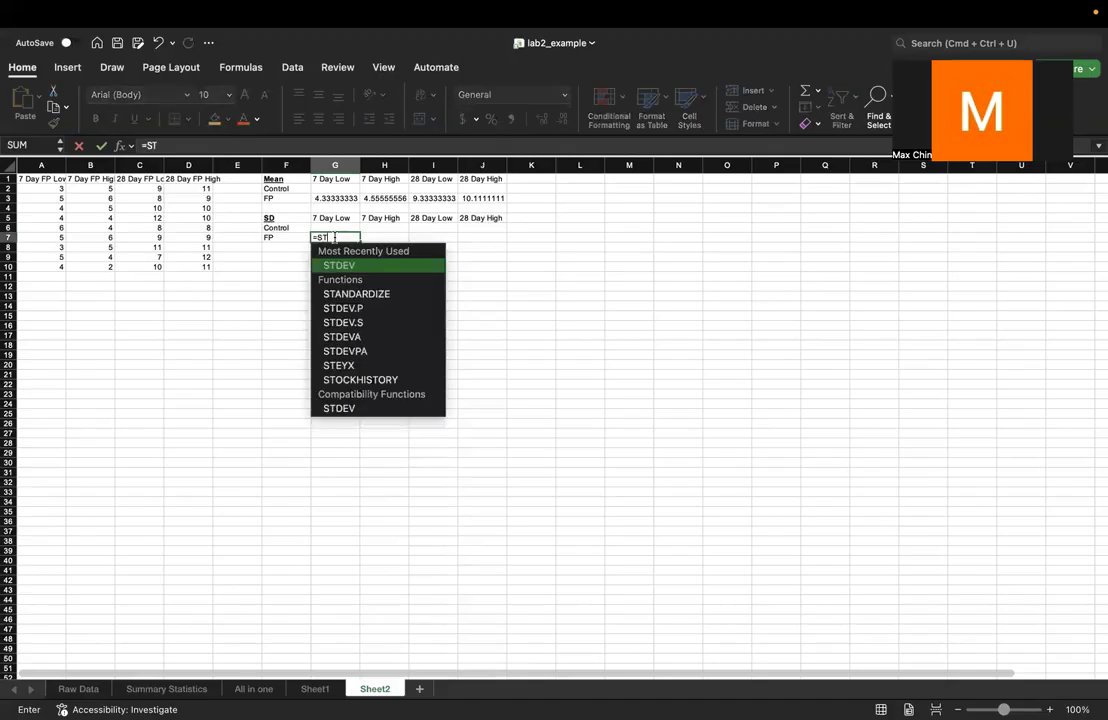
pyautogui.doubleClick(390, 268)
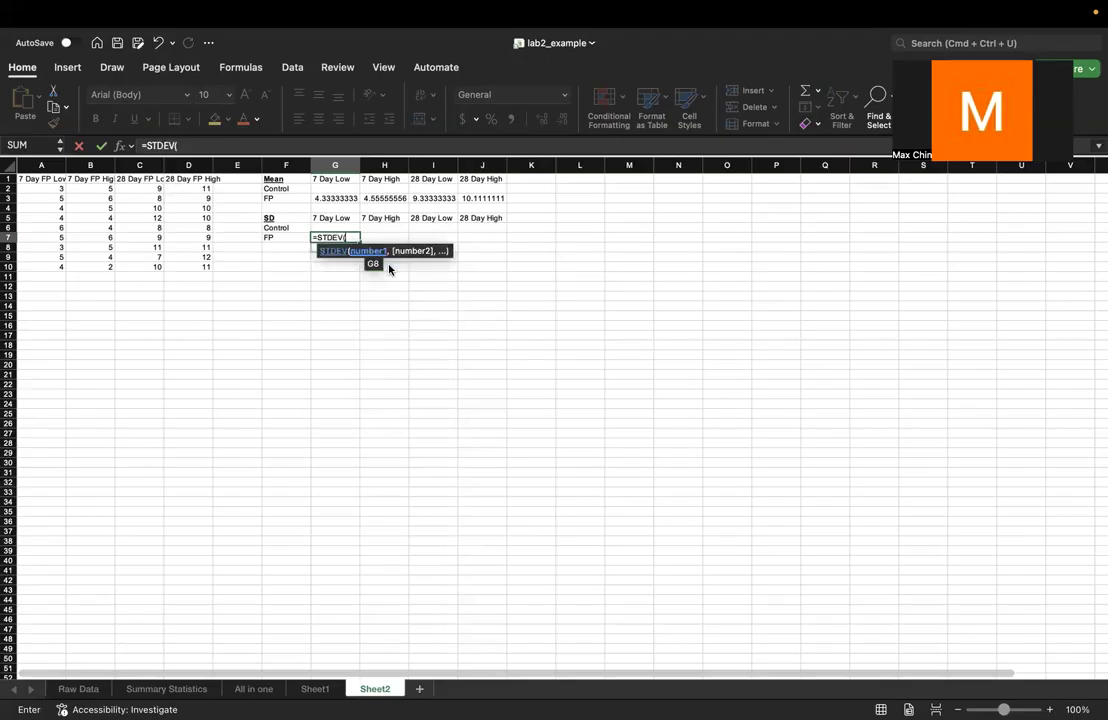
pyautogui.moveTo(62, 189); pyautogui.dragTo(59, 265)
pyautogui.write(')')
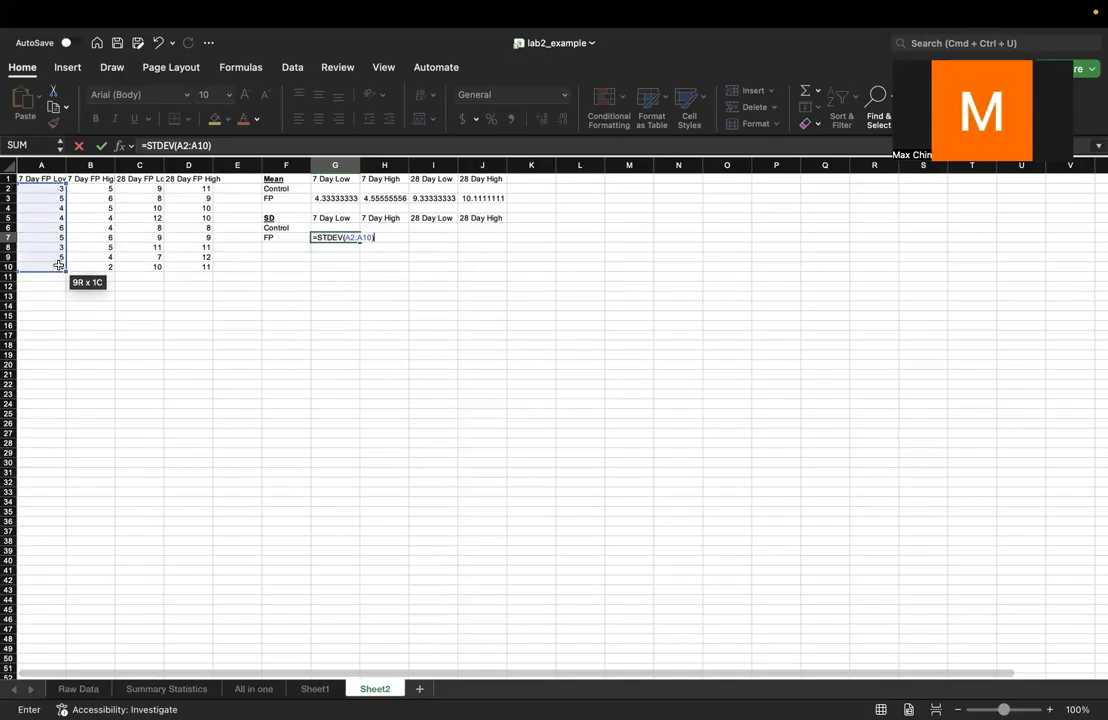
pyautogui.press('Return')
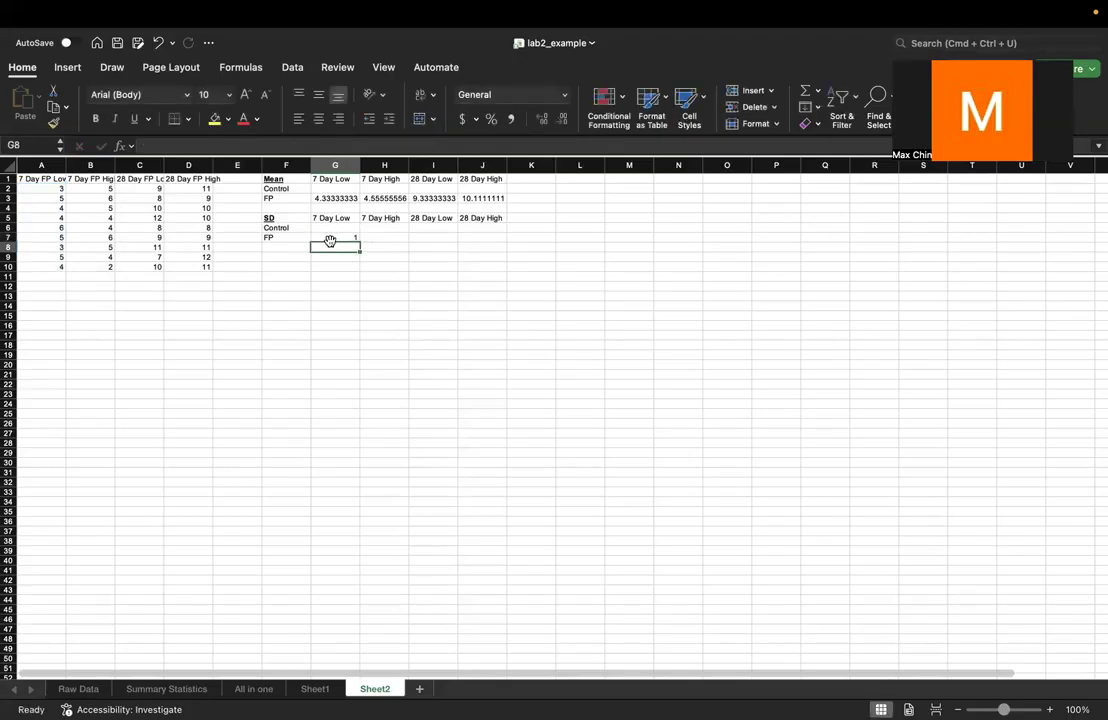
# Step: Fill the FP standard deviation formula from G7 across to J7 in the SD table
pyautogui.click(334, 238)
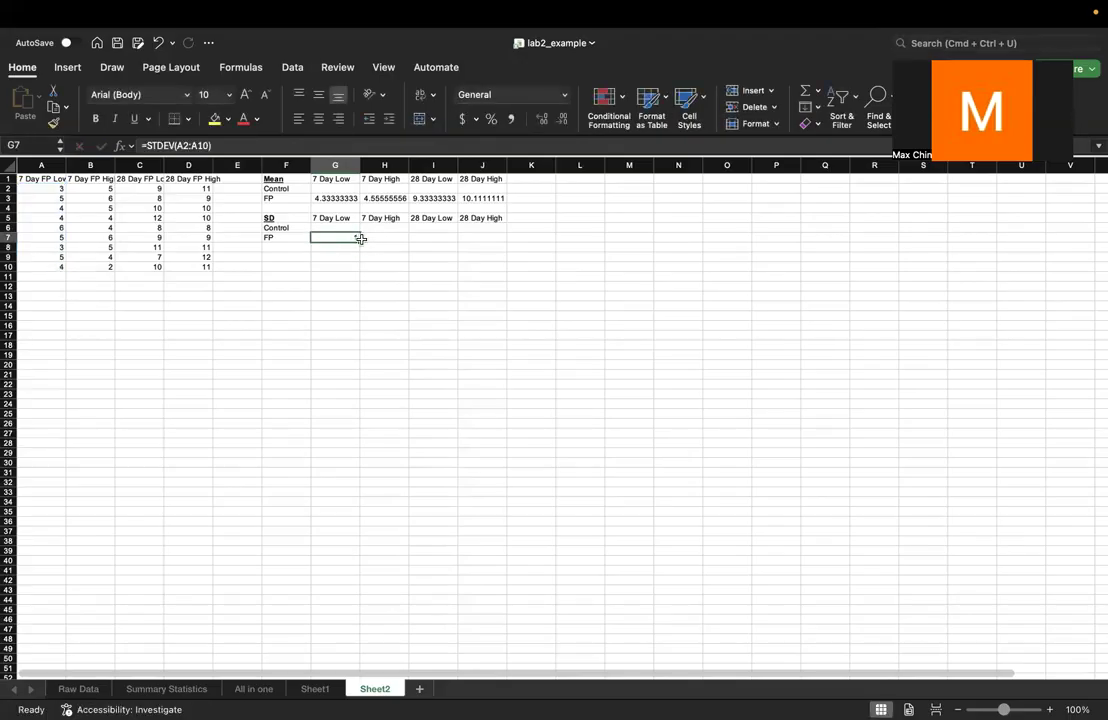
pyautogui.moveTo(360, 238); pyautogui.dragTo(482, 241)
pyautogui.click(350, 238)
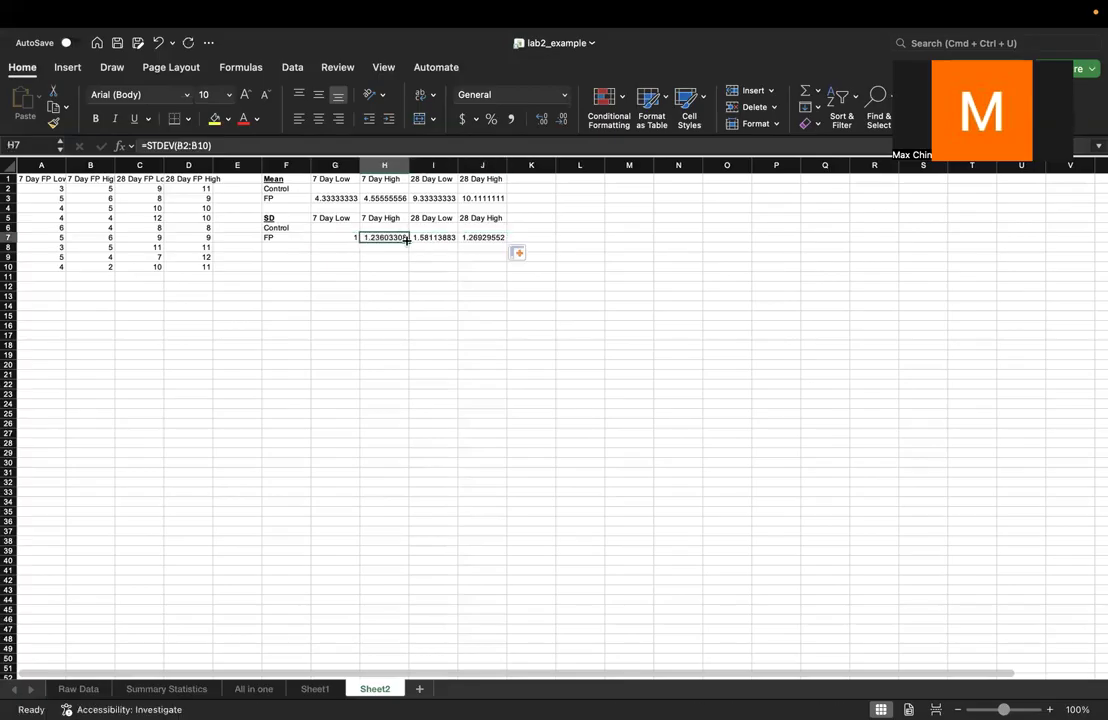
# Step: Check the cell ranges referenced by the STDEV formulas in the FP row of the SD table, G7 to J7
pyautogui.click(405, 239)
pyautogui.doubleClick(398, 238)
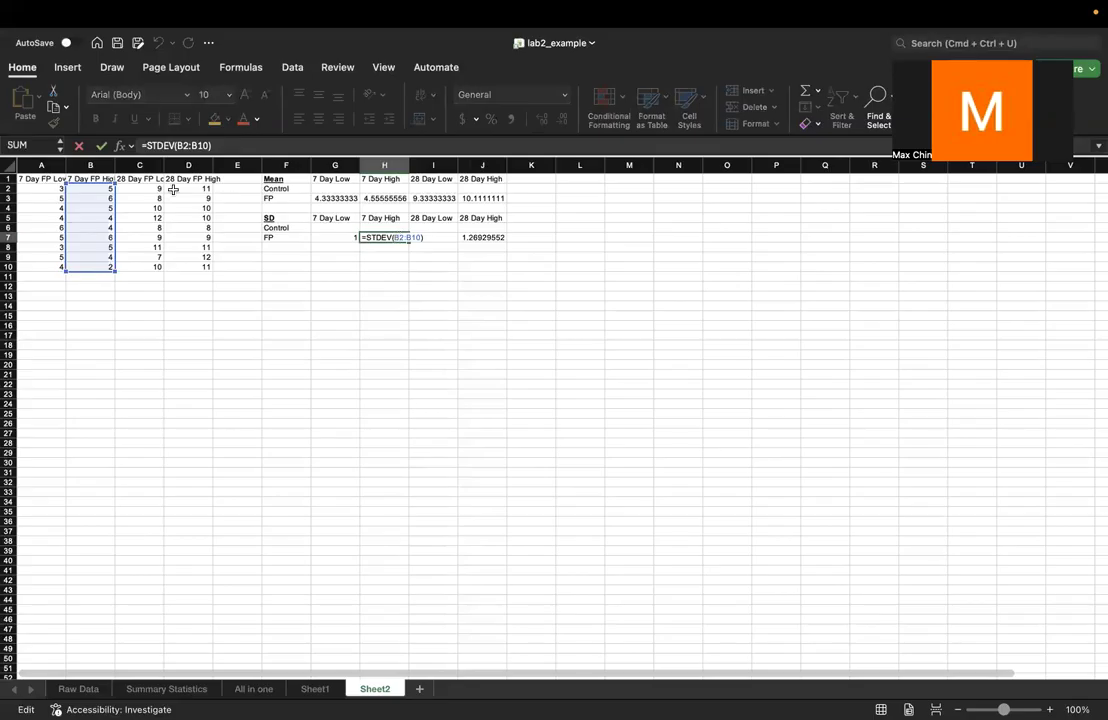
pyautogui.press('Return')
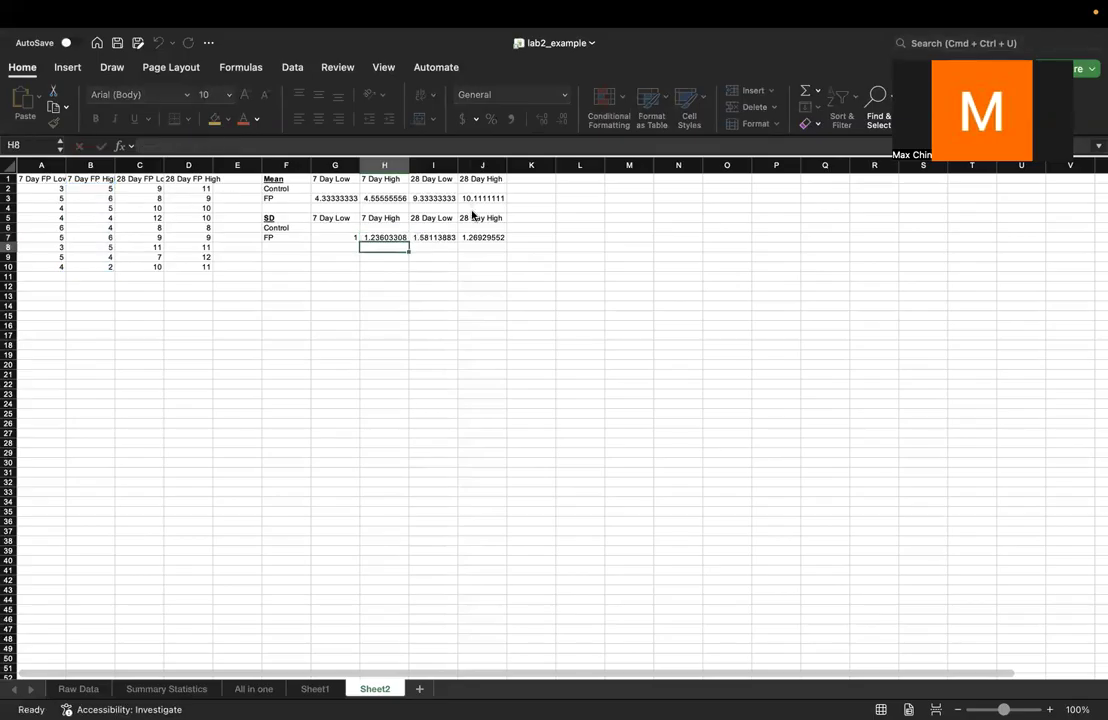
pyautogui.press('Right')
pyautogui.press('Up')
pyautogui.doubleClick(449, 237)
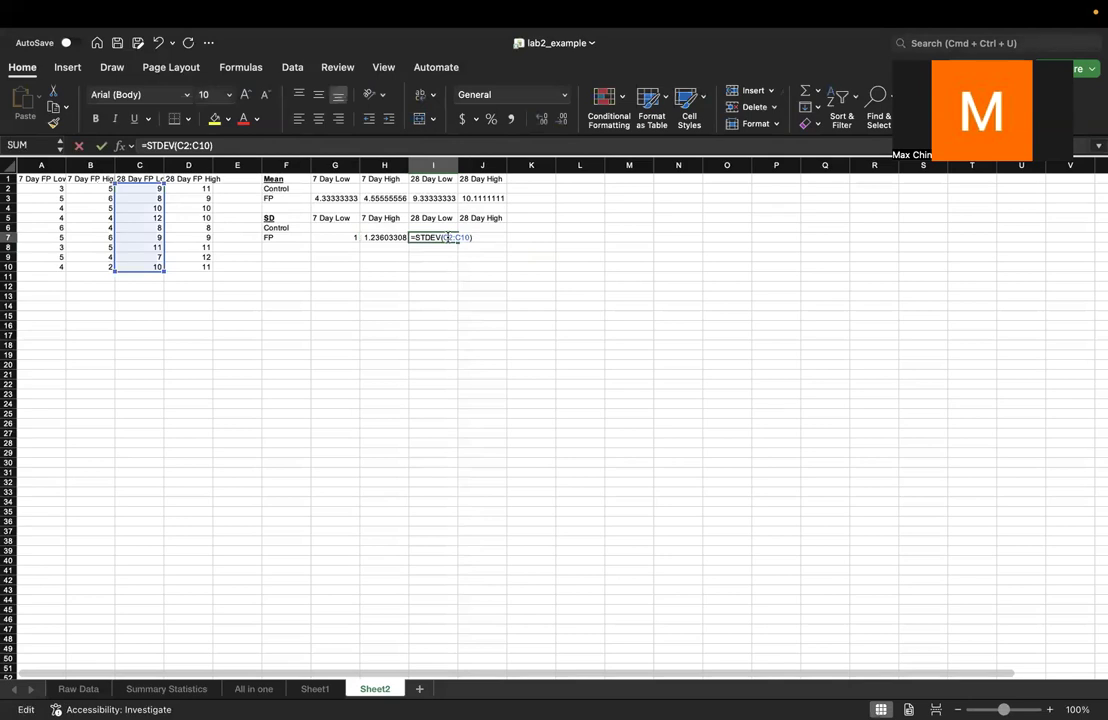
pyautogui.press('Return')
pyautogui.click(484, 240)
pyautogui.press('Up')
pyautogui.press('Up')
pyautogui.press('Up')
pyautogui.press('Up')
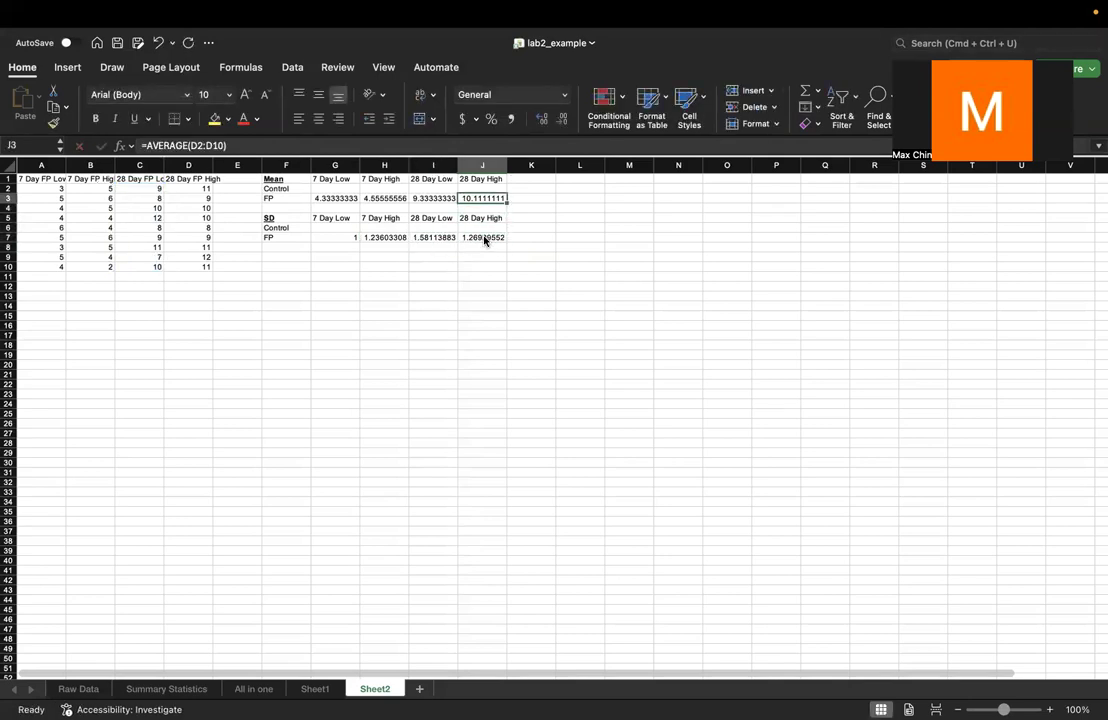
pyautogui.press('Down')
pyautogui.press('Down')
pyautogui.press('Down')
pyautogui.press('Down')
pyautogui.press('Left')
pyautogui.press('Left')
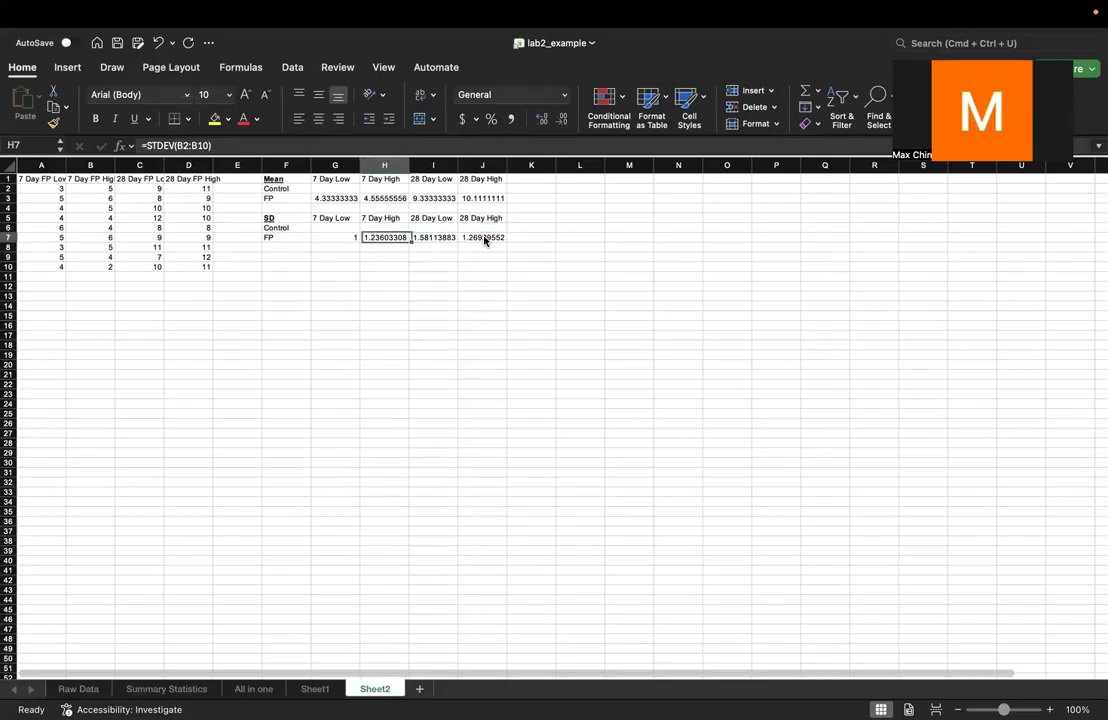
pyautogui.press('Left')
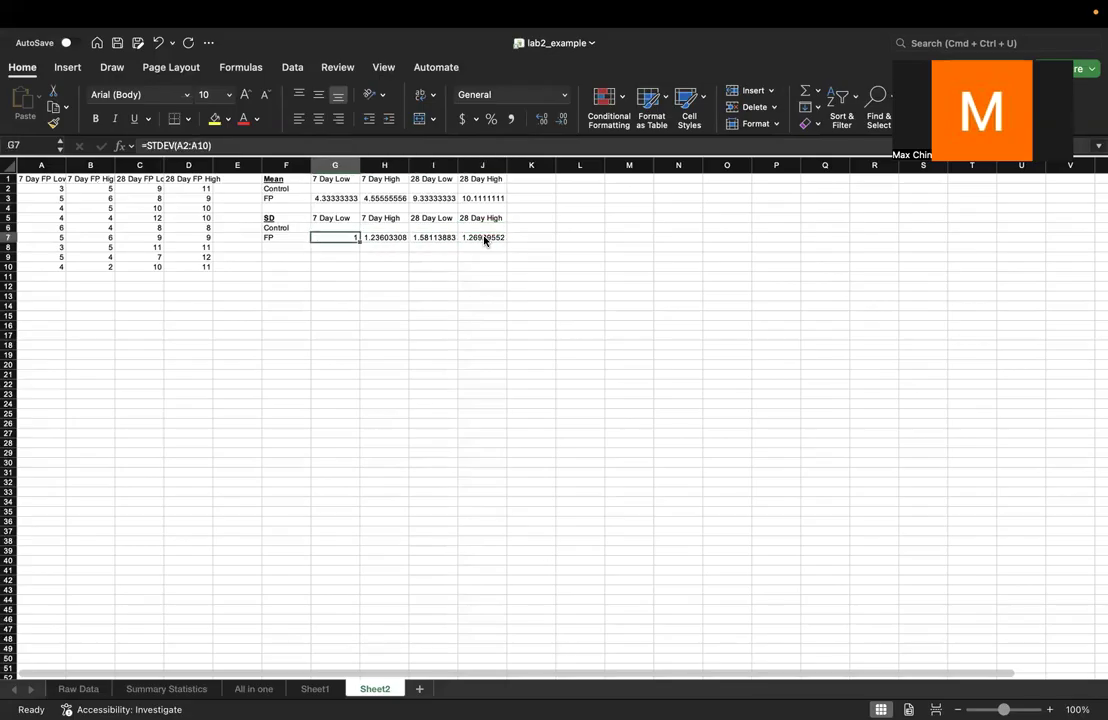
# Step: Copy the Low and High mean population sizes for days 7 and 28 on Sheet1, cells C26, C28, F26 and F28
pyautogui.click(316, 689)
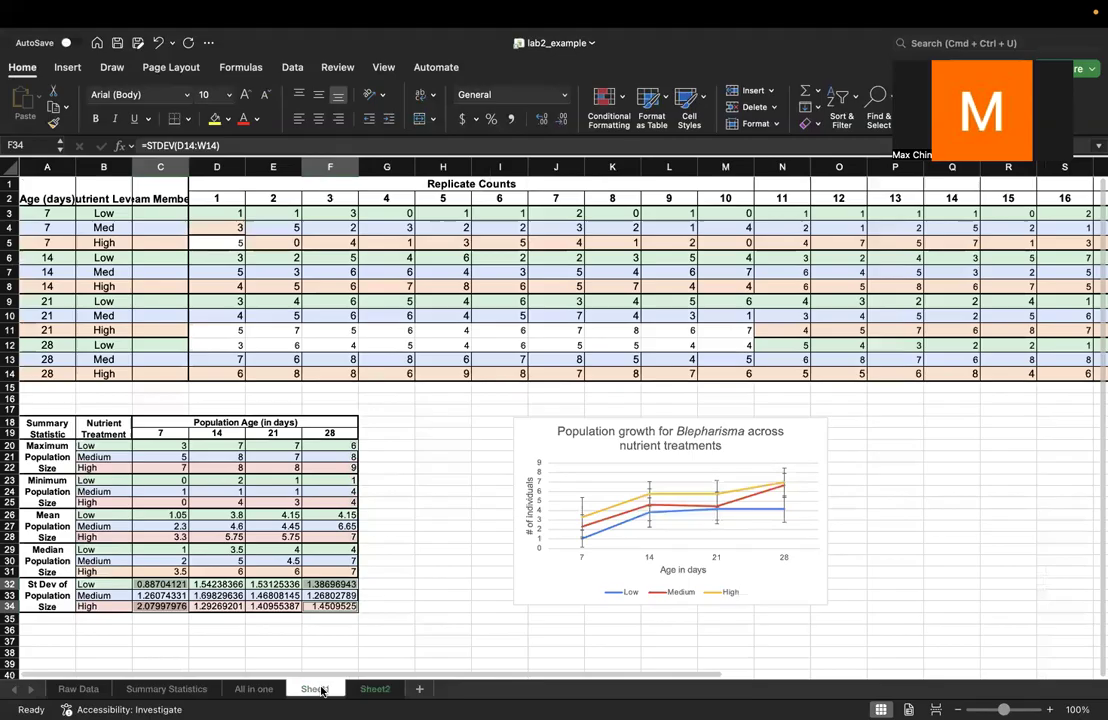
pyautogui.scroll(-3, 232, 498)
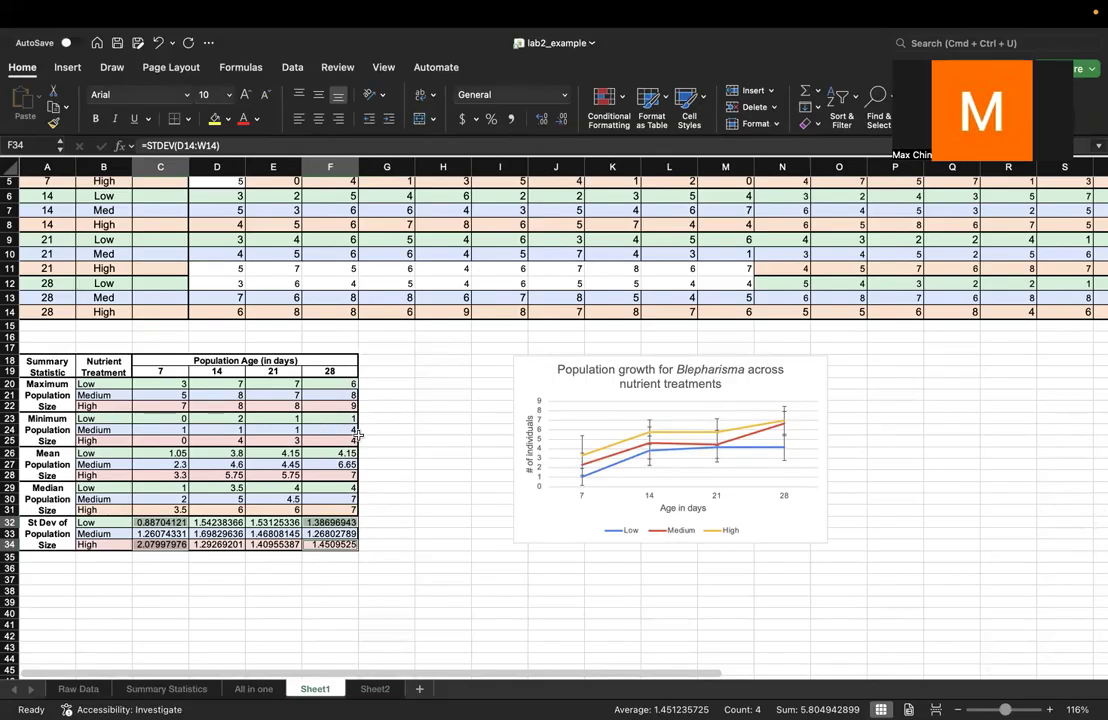
pyautogui.click(181, 453)
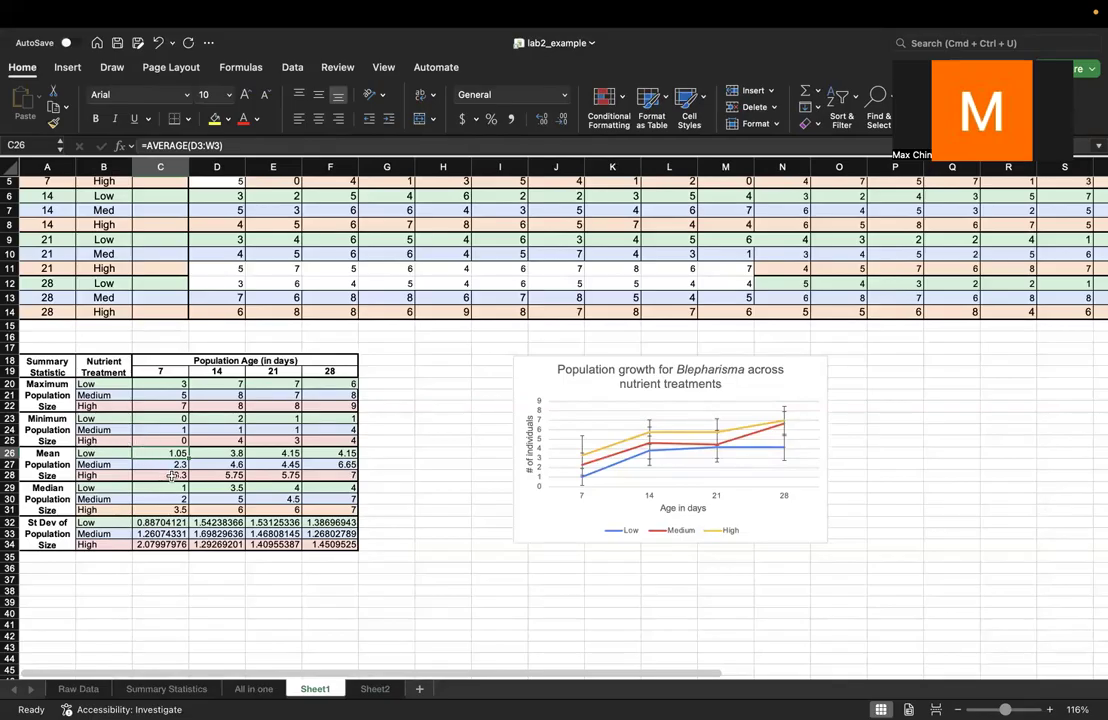
pyautogui.keyDown('super'); pyautogui.click(172, 476); pyautogui.keyUp('super')
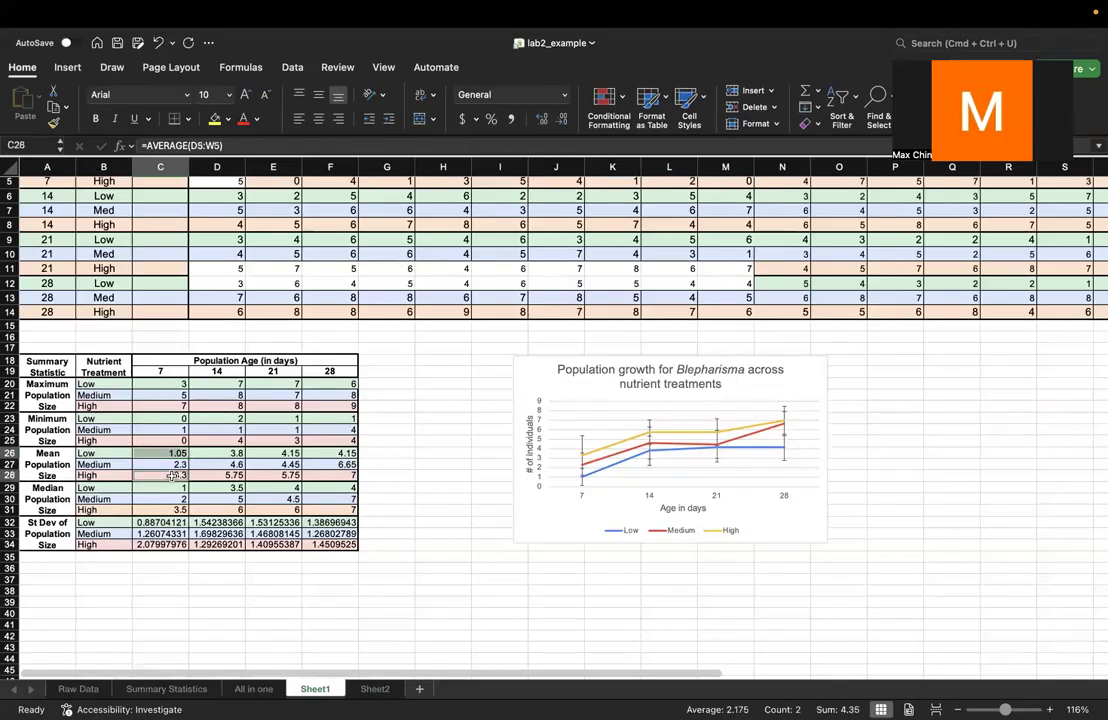
pyautogui.keyDown('super'); pyautogui.click(317, 452); pyautogui.keyUp('super')
pyautogui.keyDown('super'); pyautogui.click(340, 476); pyautogui.keyUp('super')
pyautogui.press('super+c')
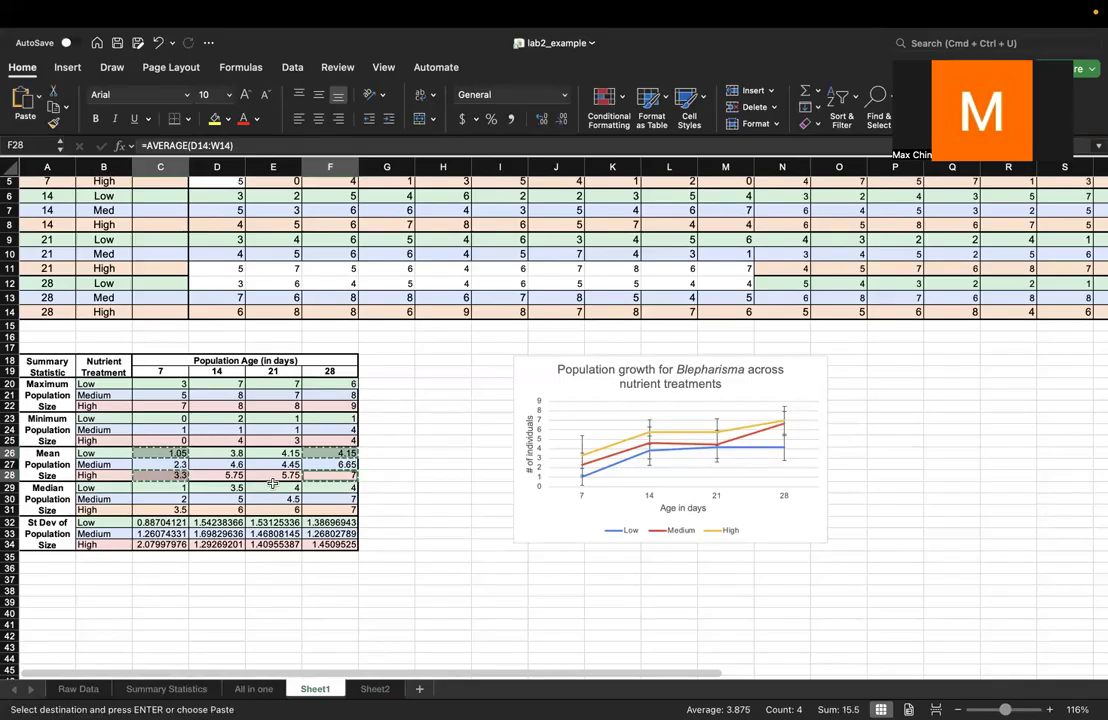
# Step: Paste the copied means as values only into a blank area of Sheet2 starting at L5
pyautogui.click(375, 689)
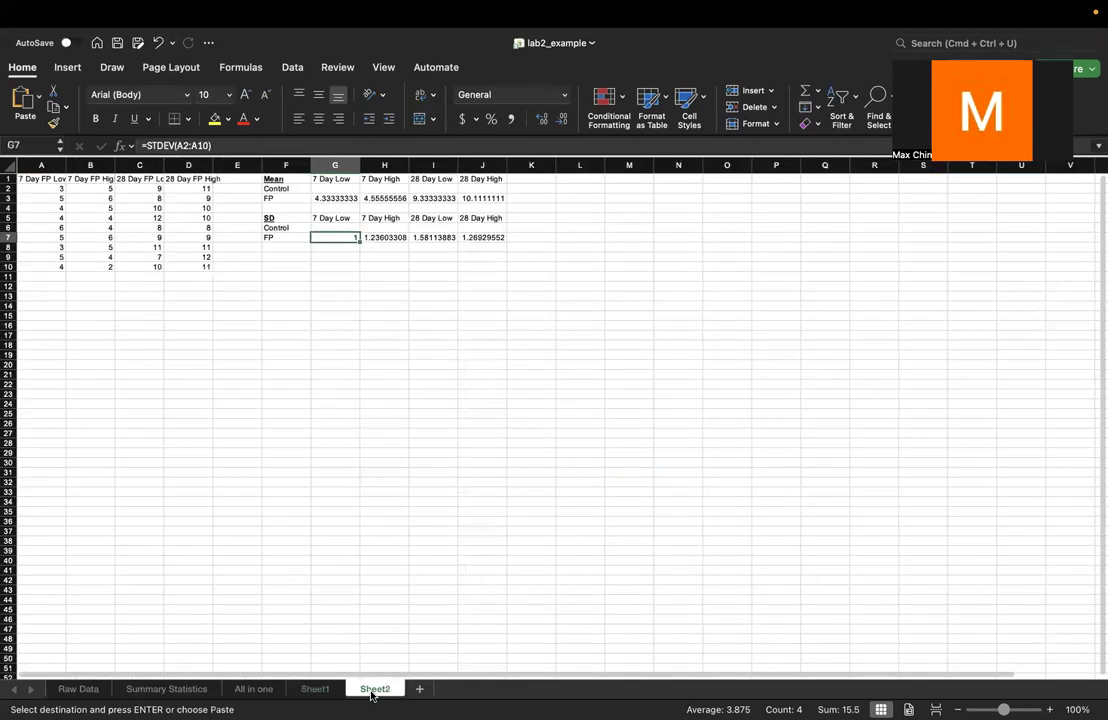
pyautogui.rightClick(584, 217)
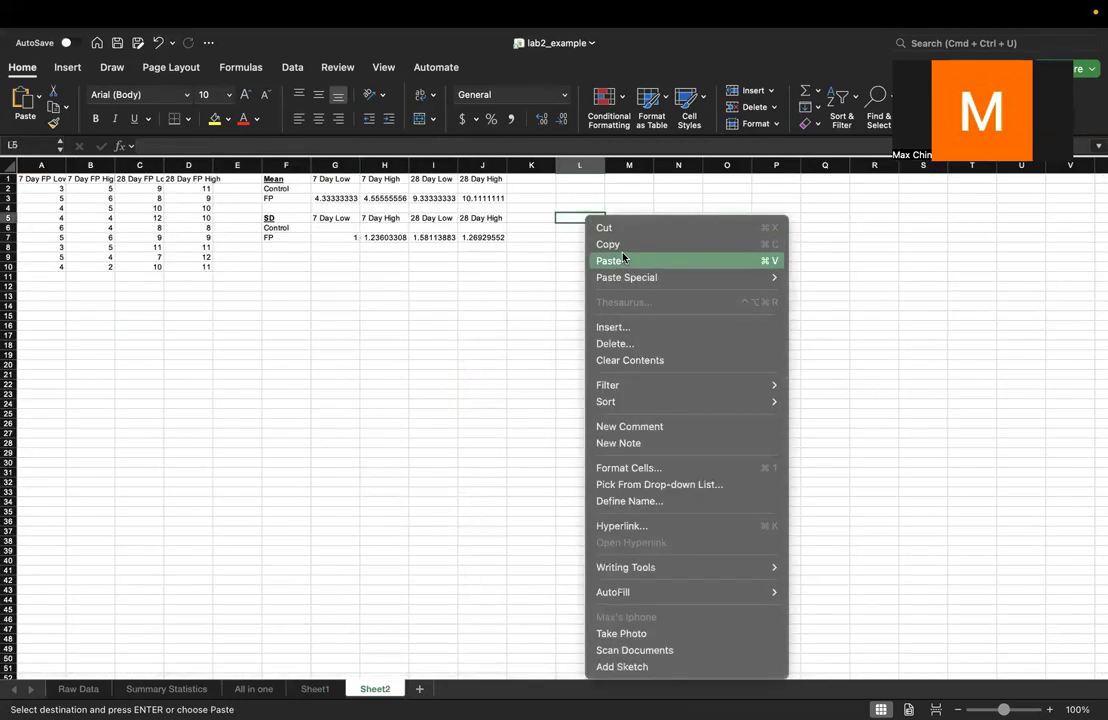
pyautogui.moveTo(638, 277)
pyautogui.click(578, 221)
pyautogui.rightClick(578, 221)
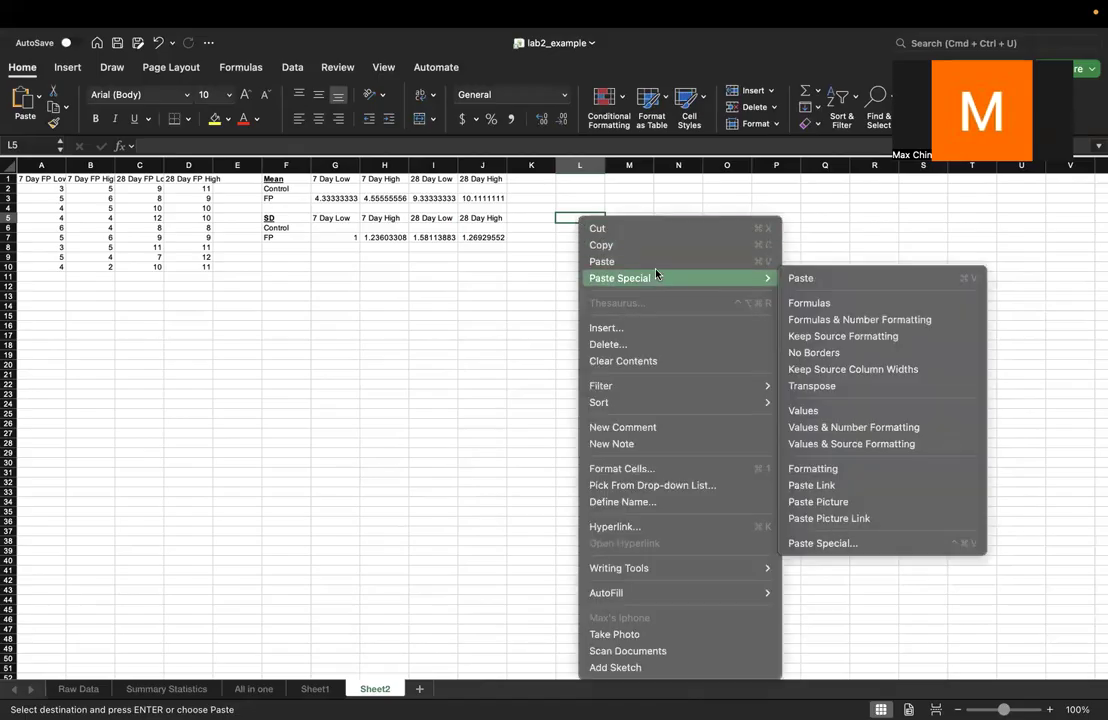
pyautogui.click(855, 411)
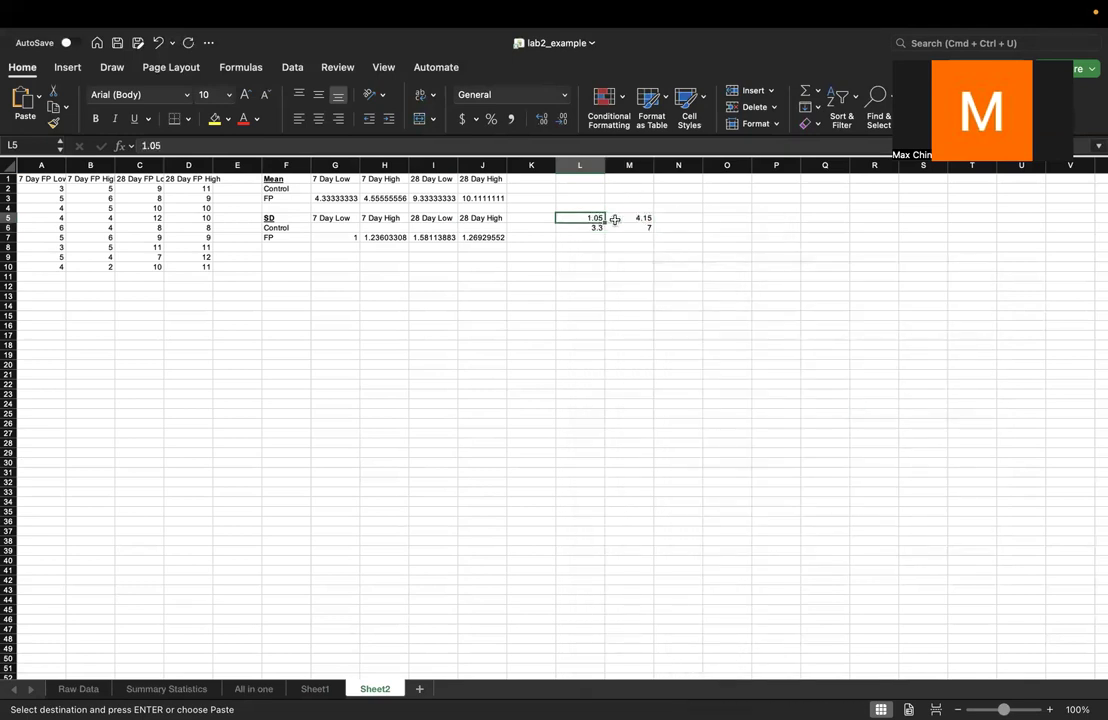
# Step: Examine each pasted mean in L5:M6 to match it with its day and nutrient level
pyautogui.click(614, 219)
pyautogui.press('Left')
pyautogui.press('Down')
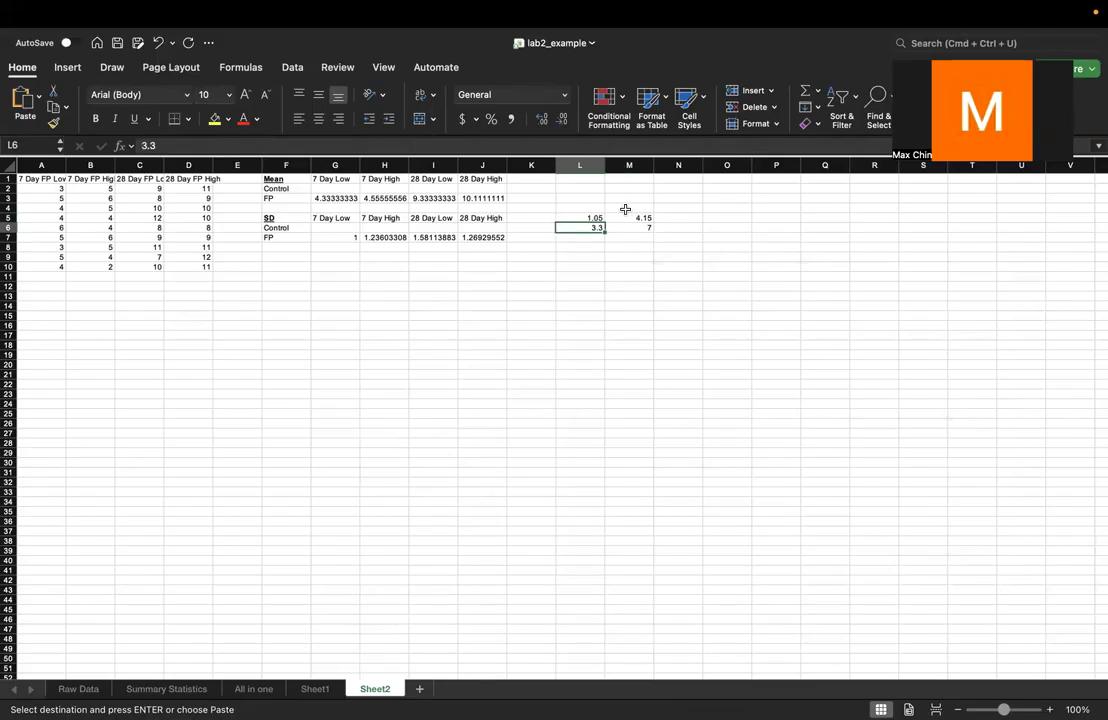
pyautogui.moveTo(592, 217); pyautogui.dragTo(592, 228)
pyautogui.click(591, 218)
pyautogui.press('Down')
pyautogui.press('Up')
pyautogui.press('Right')
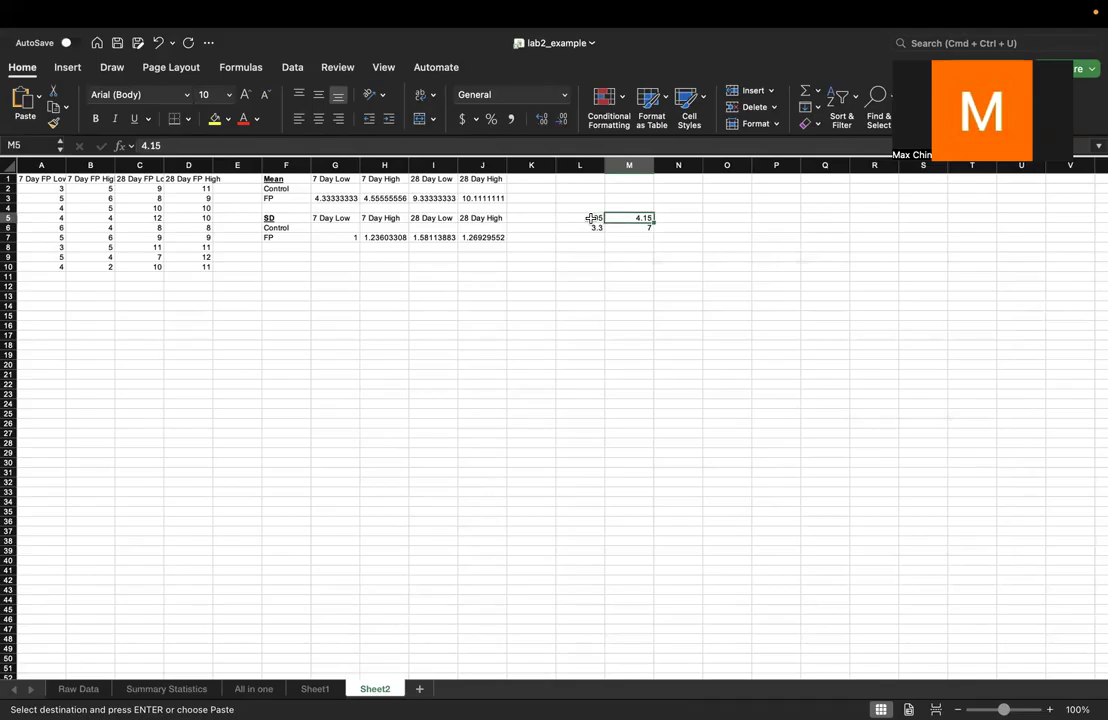
pyautogui.press('Down')
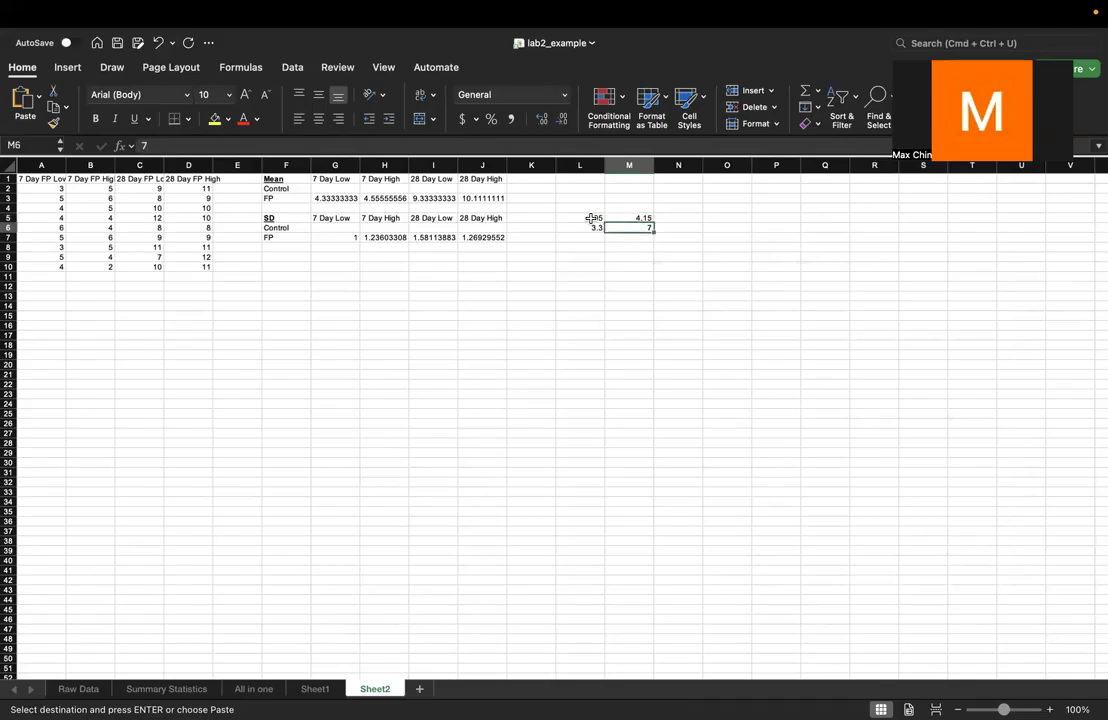
# Step: Copy the 7 Day means in L5:L6 and paste them transposed into the Control row of the Mean table at G2
pyautogui.moveTo(591, 218); pyautogui.dragTo(590, 228)
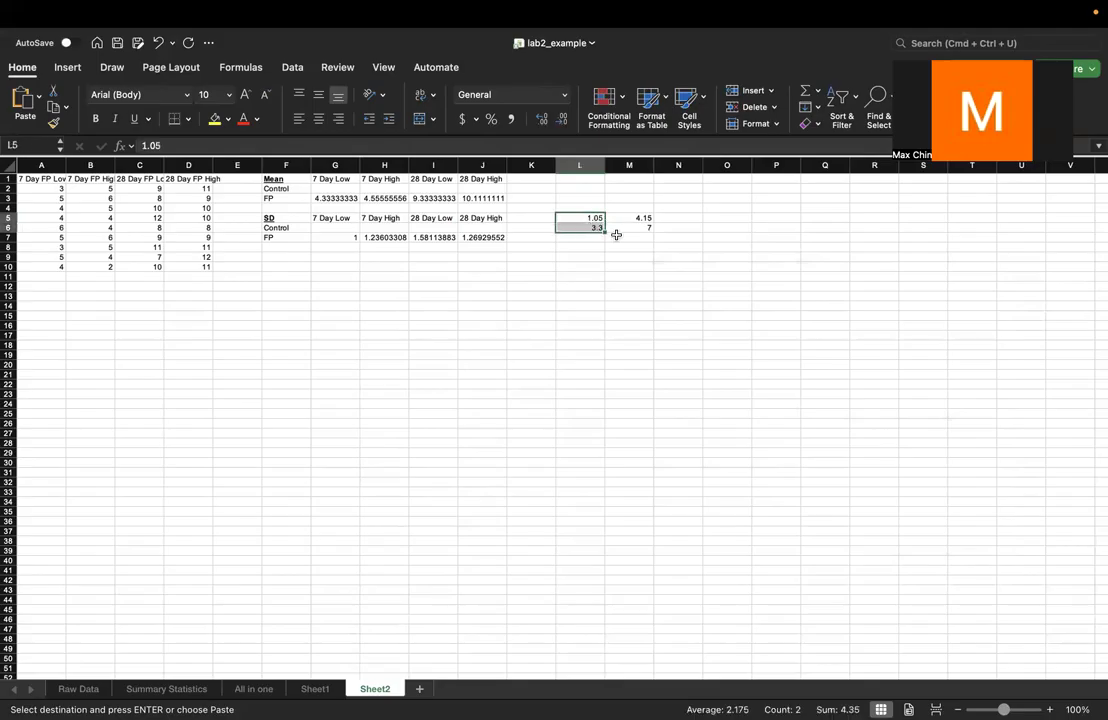
pyautogui.click(333, 187)
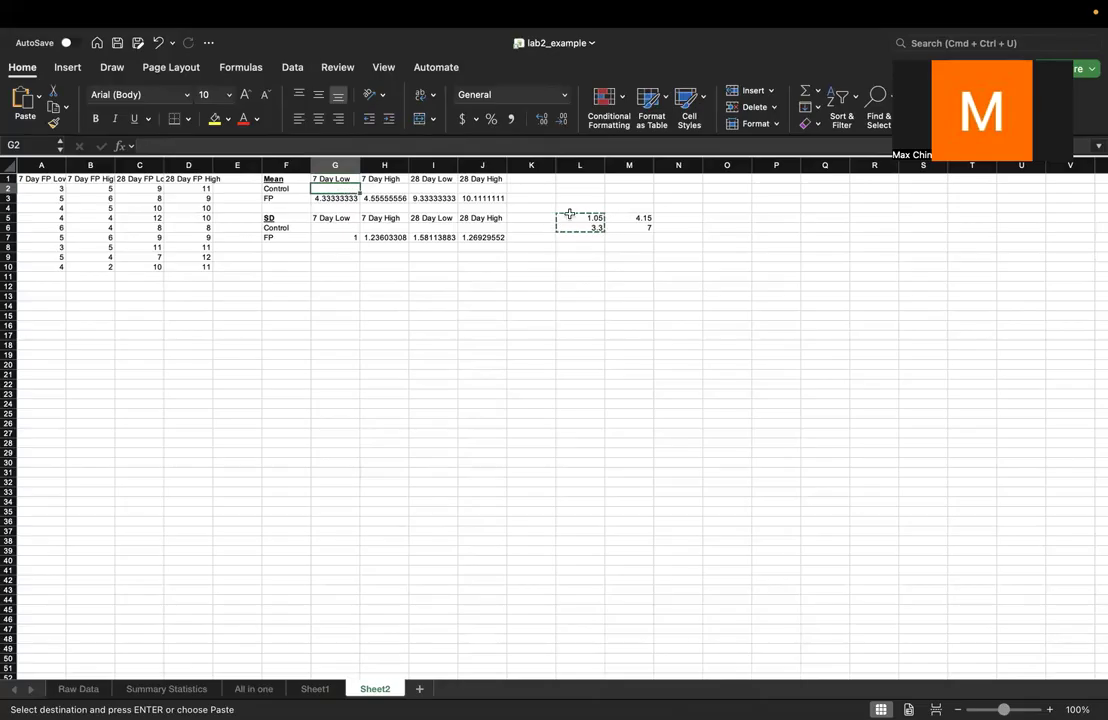
pyautogui.rightClick(325, 190)
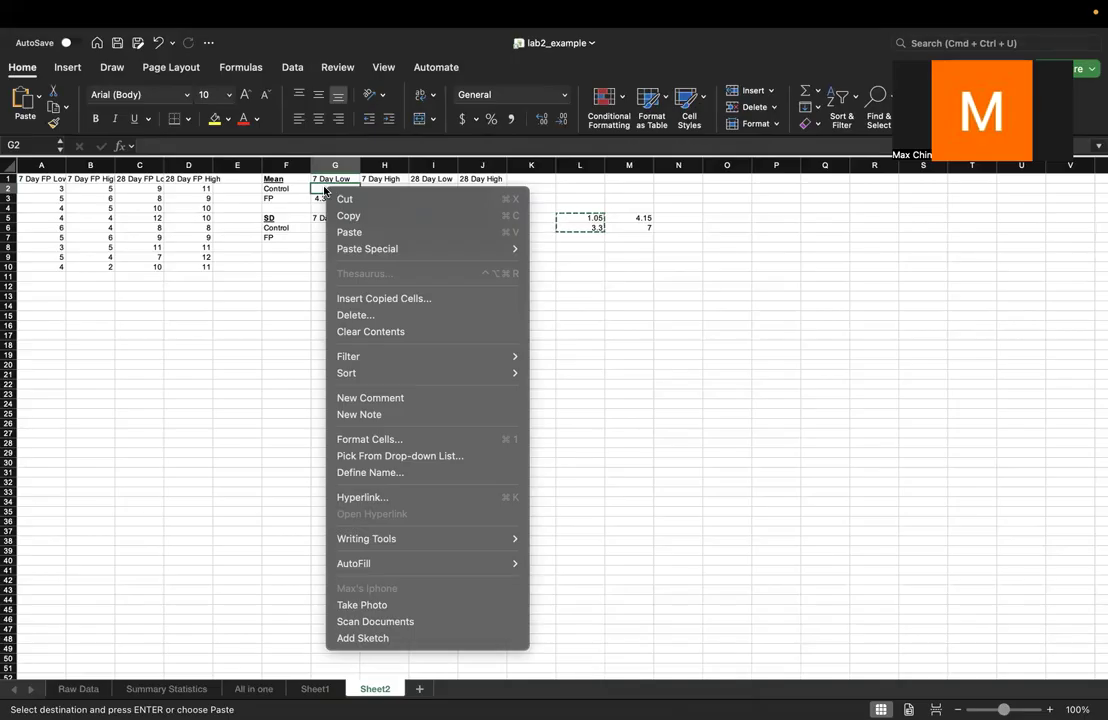
pyautogui.moveTo(430, 245)
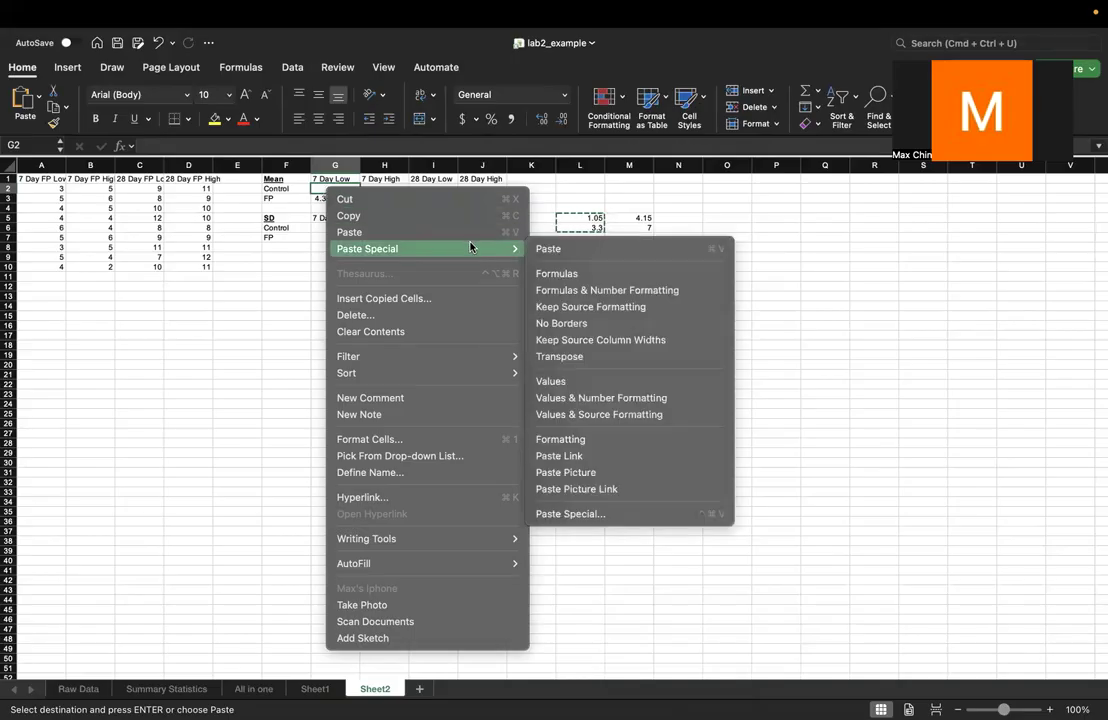
pyautogui.click(614, 357)
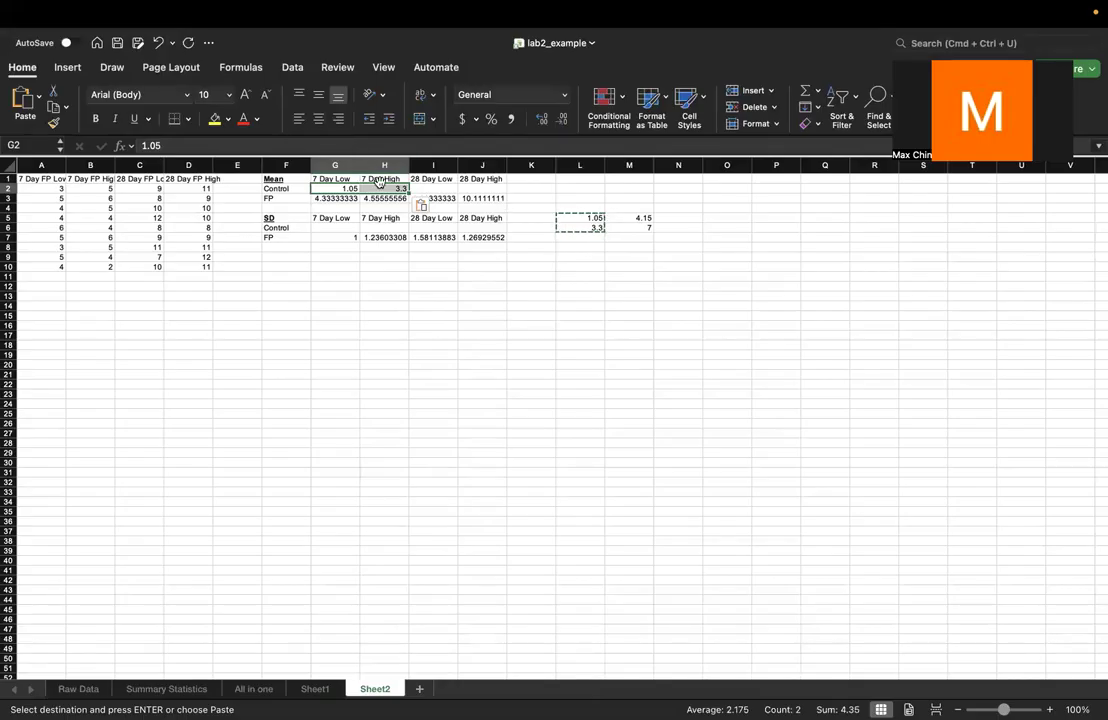
# Step: Copy the 28 Day means in M5:M6 and paste them transposed into the Control row of the Mean table at I2
pyautogui.moveTo(637, 218); pyautogui.dragTo(634, 226)
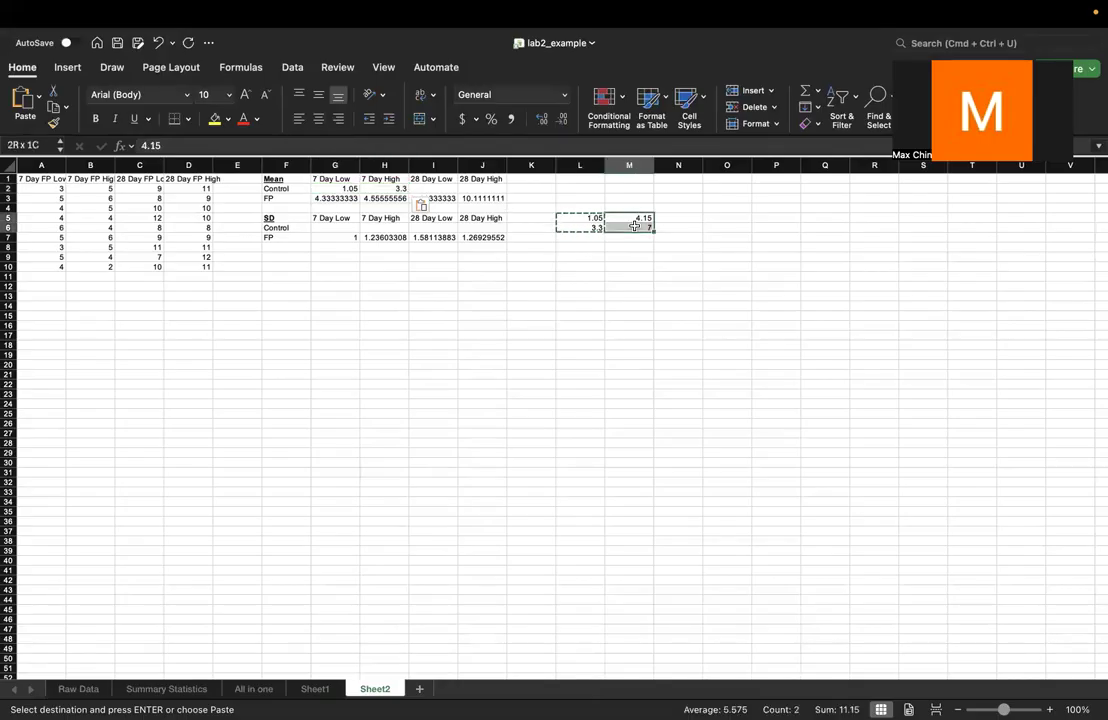
pyautogui.rightClick(433, 188)
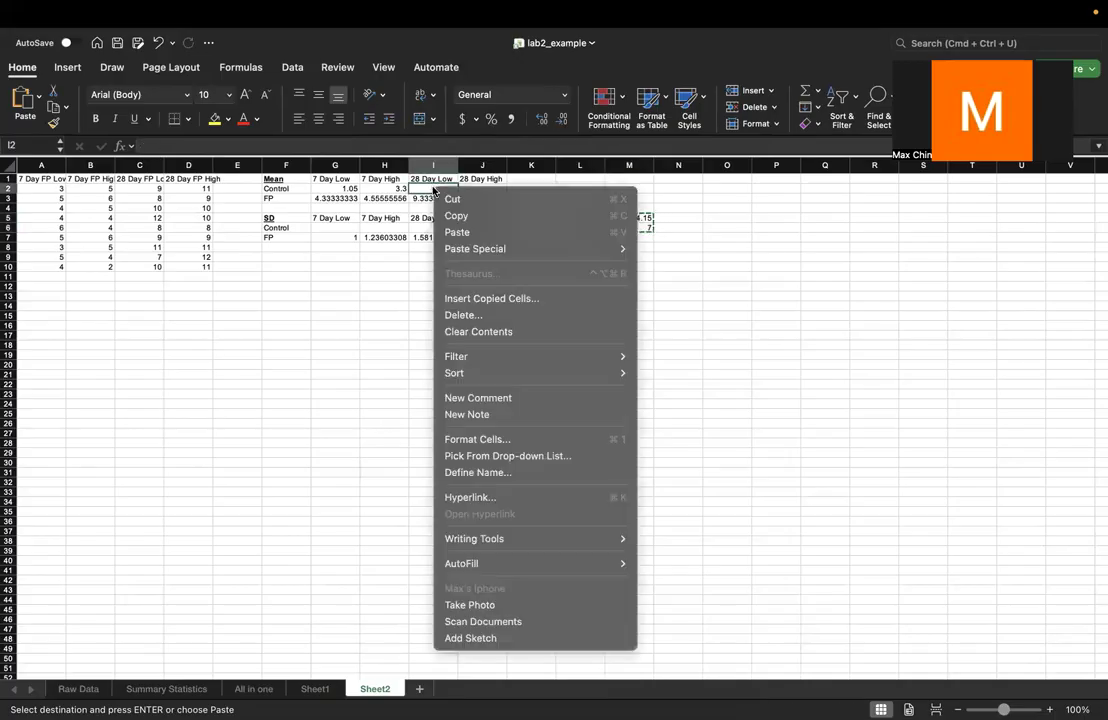
pyautogui.moveTo(600, 248)
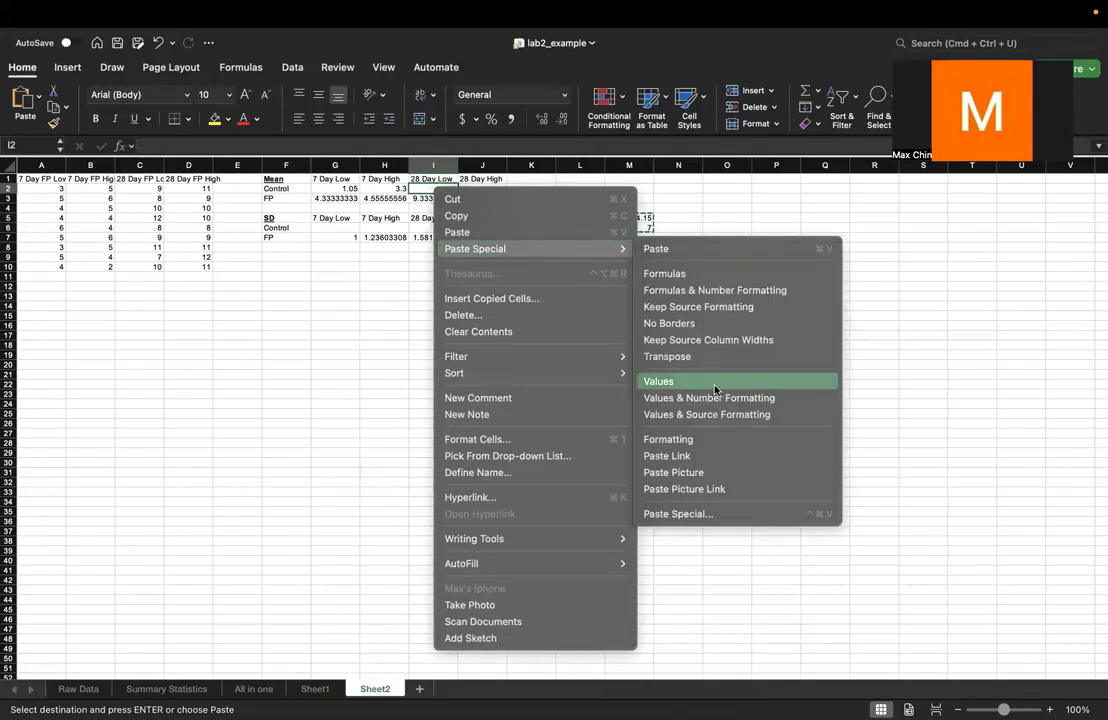
pyautogui.click(690, 358)
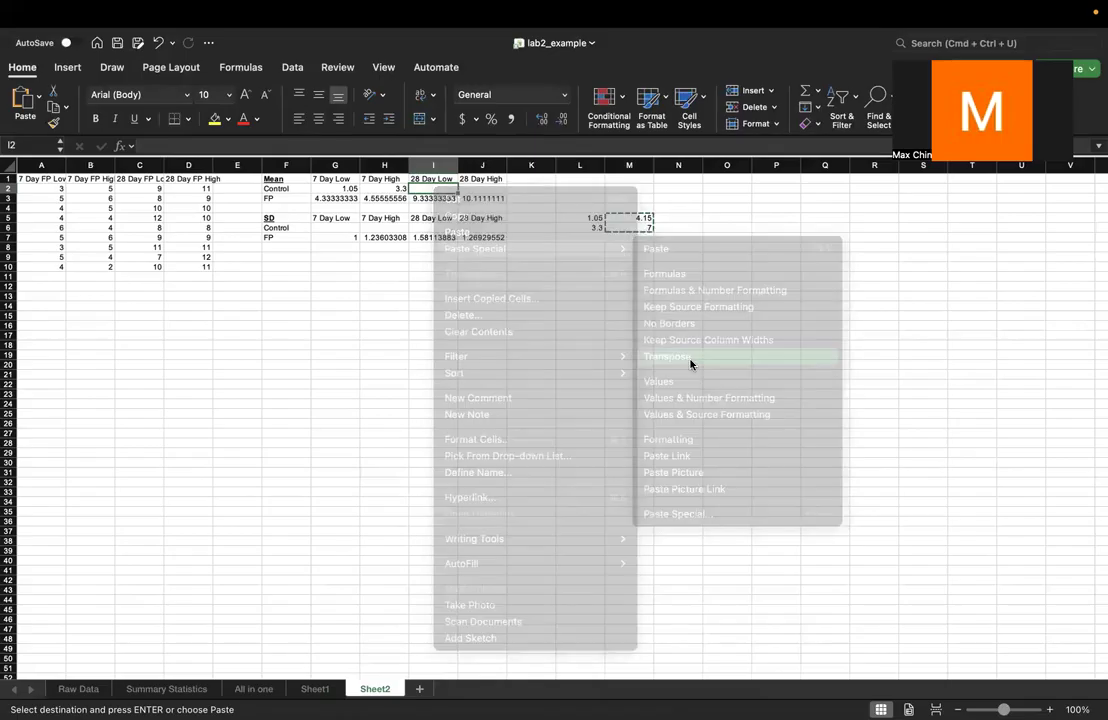
# Step: Clear the temporary mean values from L5:M6
pyautogui.click(353, 188)
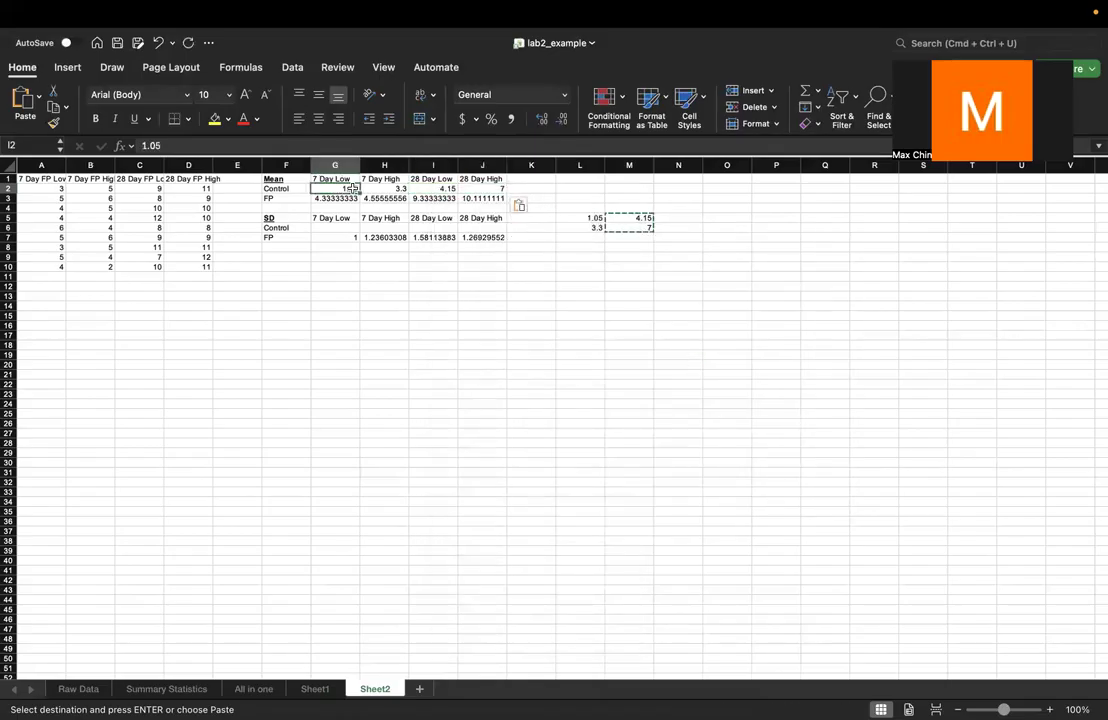
pyautogui.moveTo(353, 188); pyautogui.dragTo(485, 198)
pyautogui.moveTo(582, 218); pyautogui.dragTo(628, 228)
pyautogui.press('Delete')
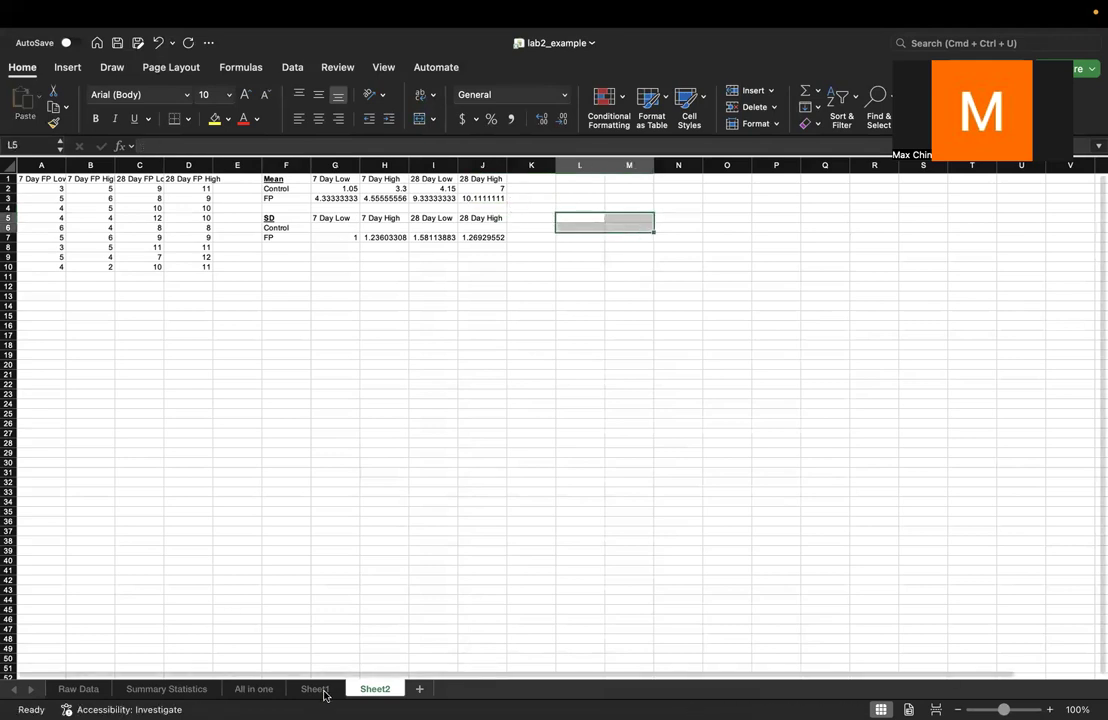
# Step: Copy the Low and High standard deviations for days 7 and 28 from Sheet1 (C32, C34, F32, F34) and paste them into L5:M6 on Sheet2
pyautogui.click(316, 689)
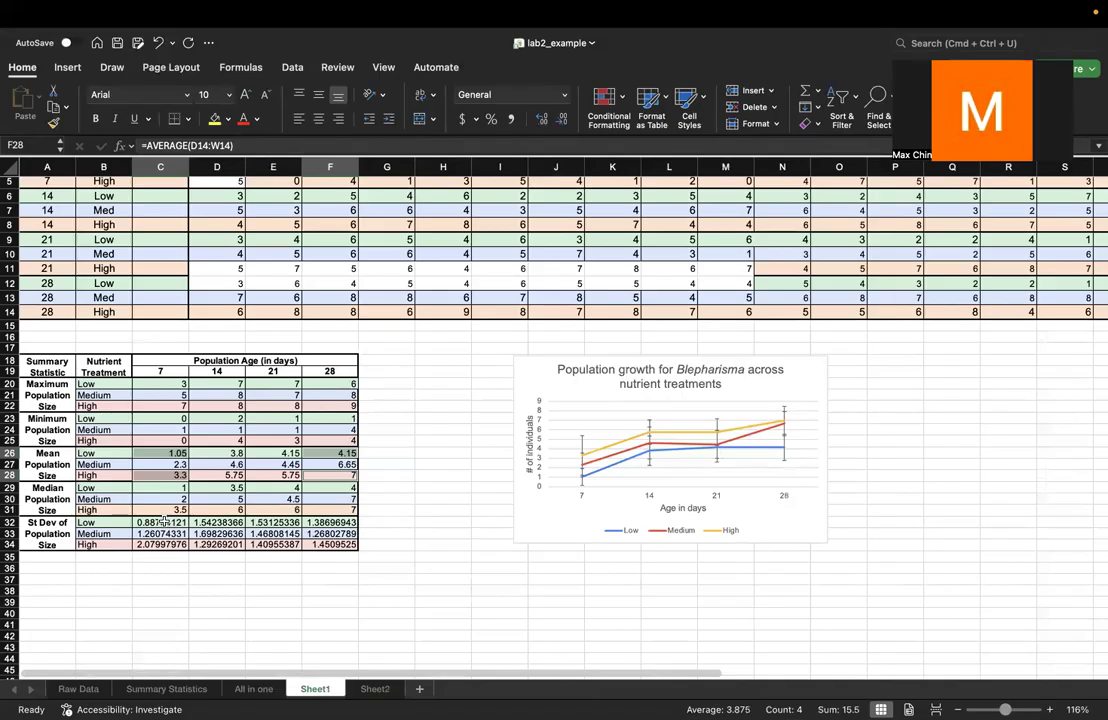
pyautogui.click(164, 521)
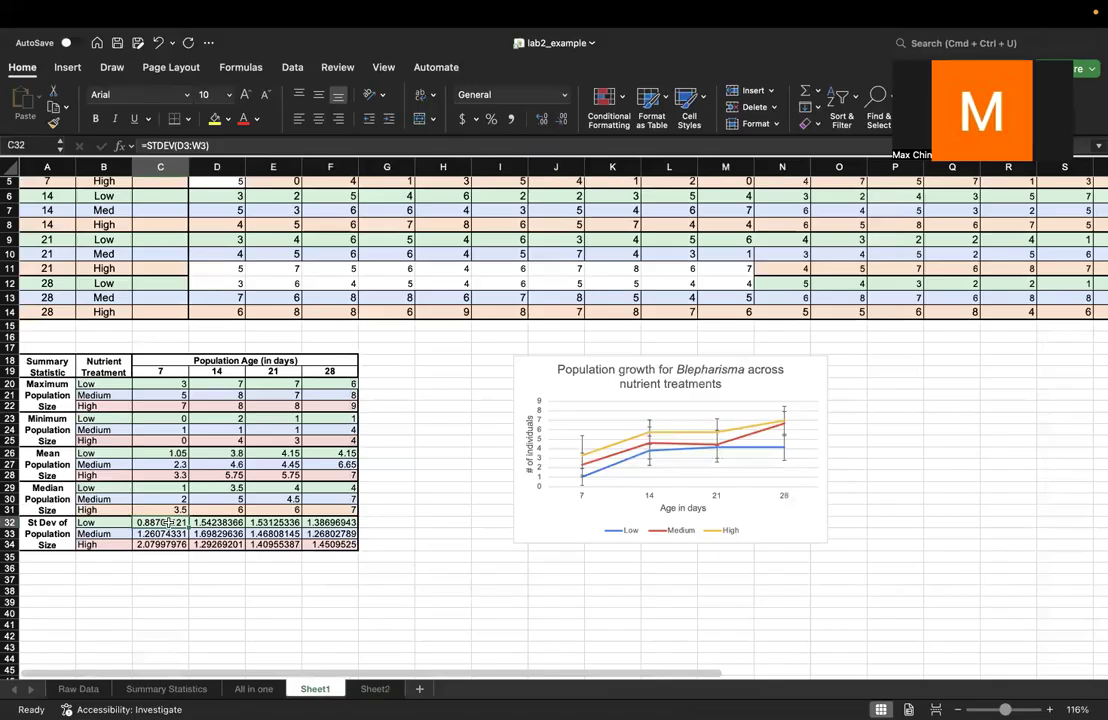
pyautogui.keyDown('super'); pyautogui.click(173, 546); pyautogui.keyUp('super')
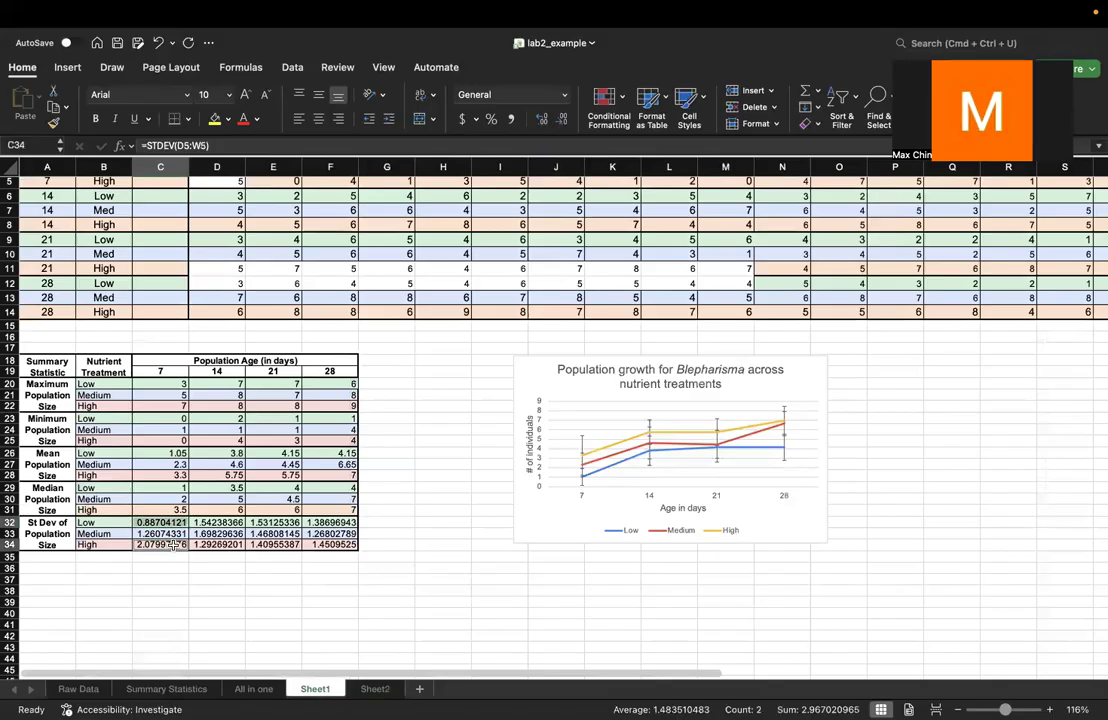
pyautogui.keyDown('super'); pyautogui.click(327, 521); pyautogui.keyUp('super')
pyautogui.keyDown('super'); pyautogui.click(328, 545); pyautogui.keyUp('super')
pyautogui.press('super+c')
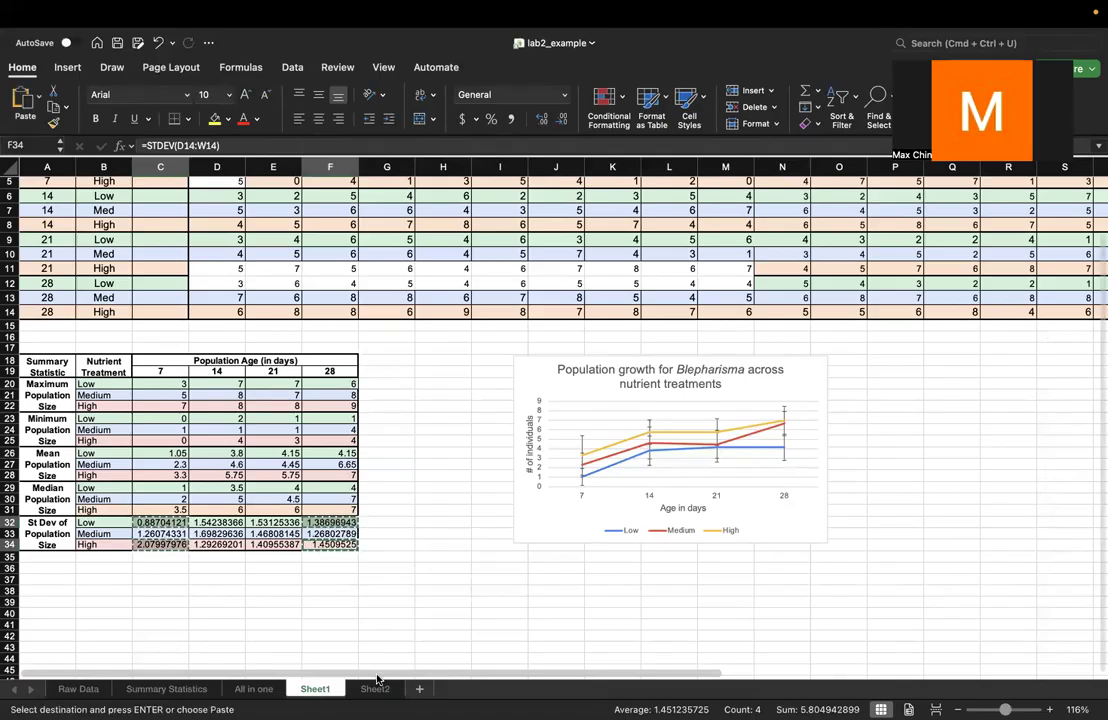
pyautogui.click(375, 688)
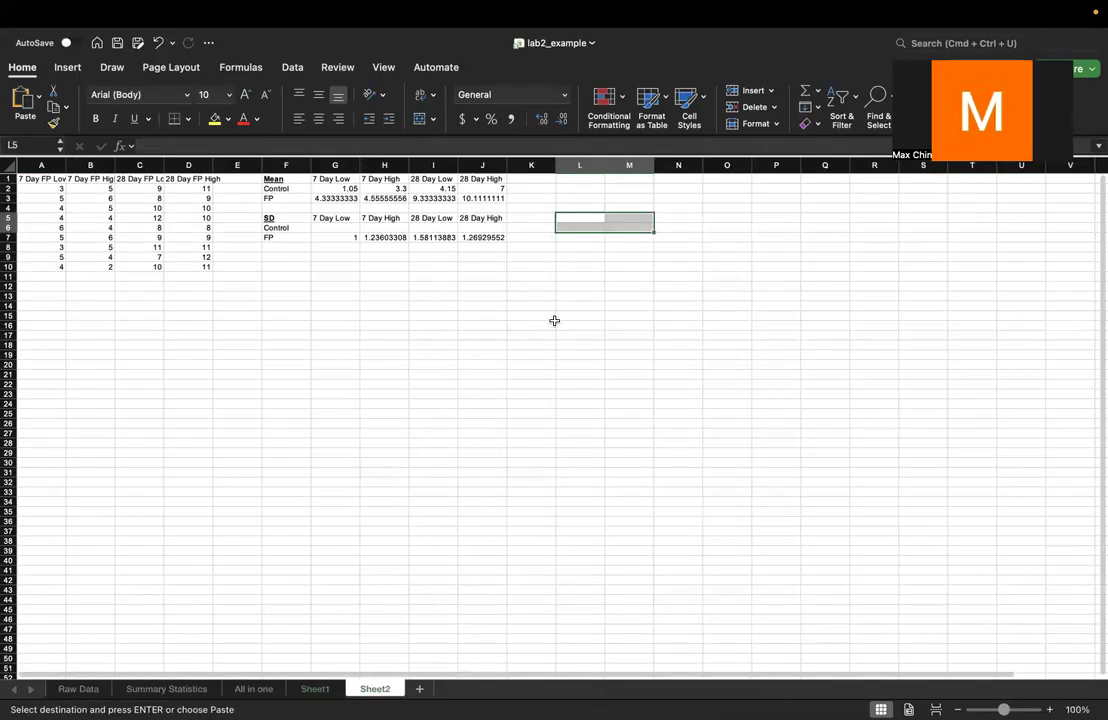
pyautogui.press('super+v')
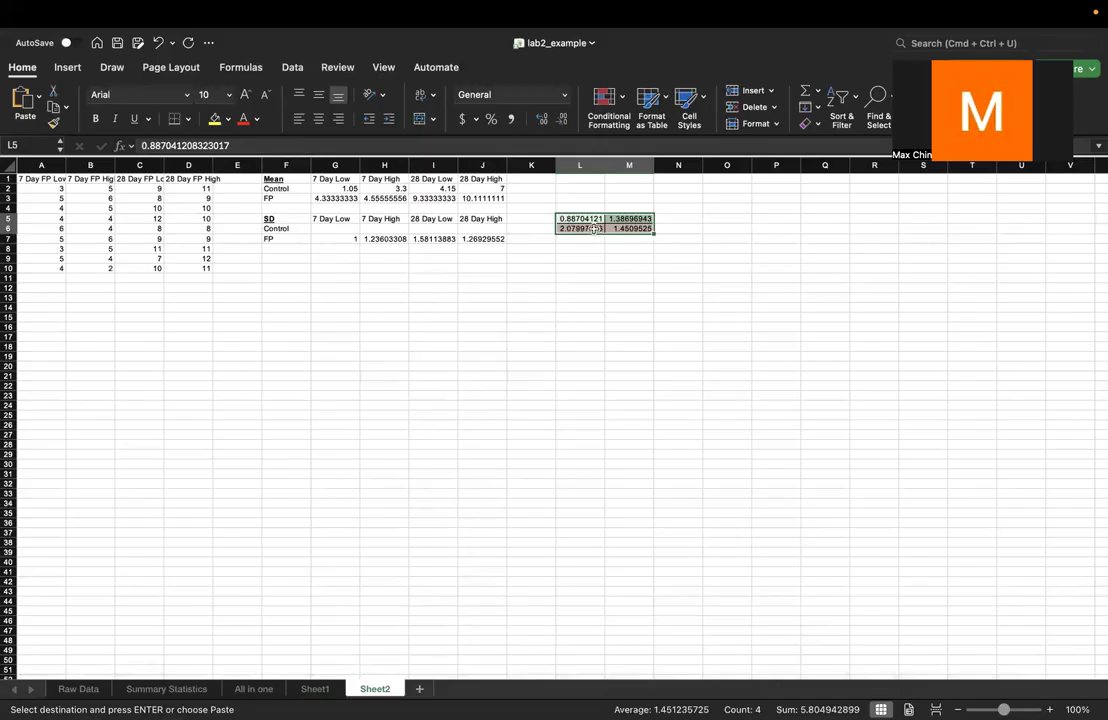
# Step: Replace the pasted standard deviations in L5:M6 with a values-only paste of the same copied cells
pyautogui.press('Delete')
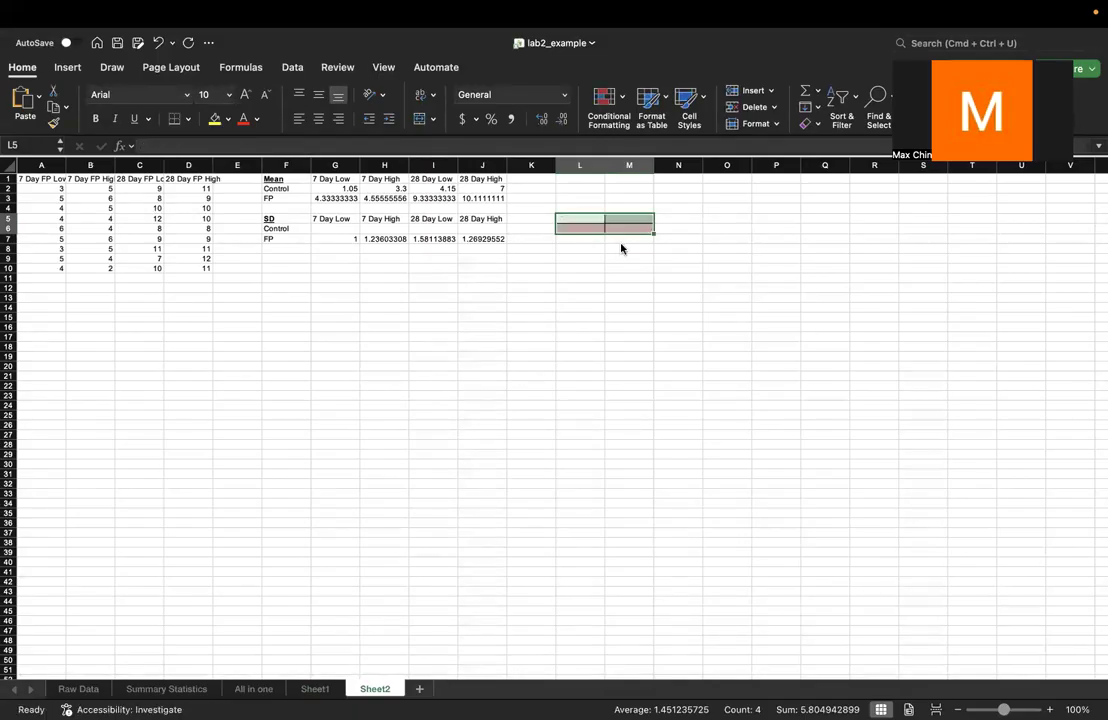
pyautogui.click(214, 42)
pyautogui.click(214, 42)
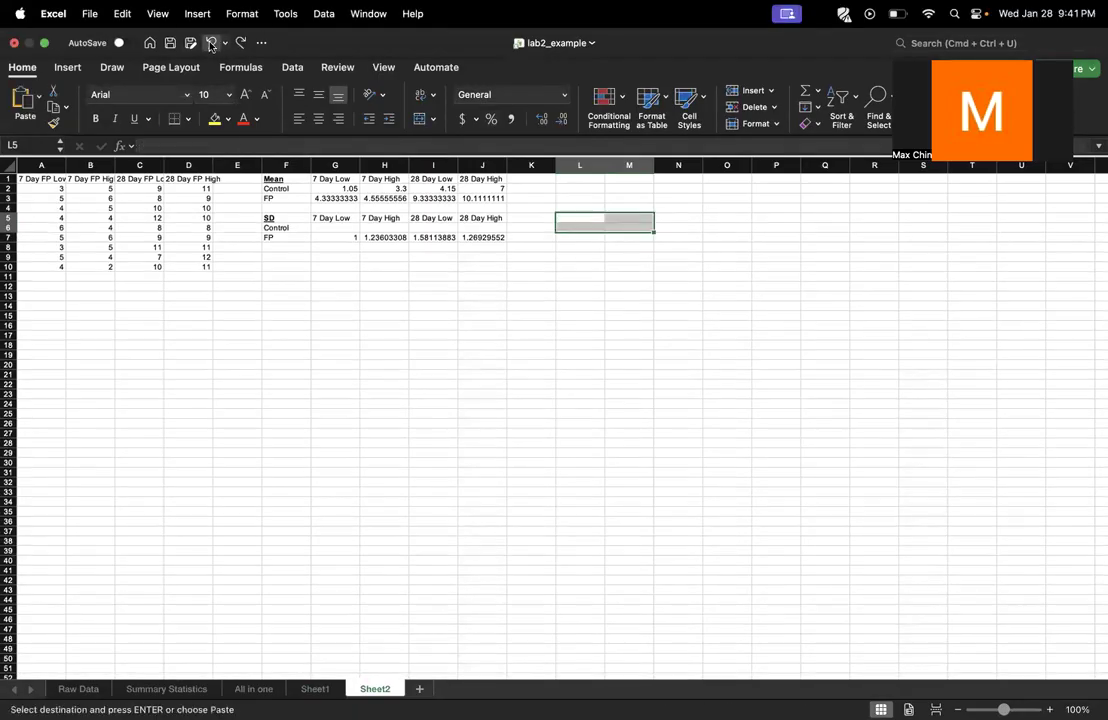
pyautogui.rightClick(588, 221)
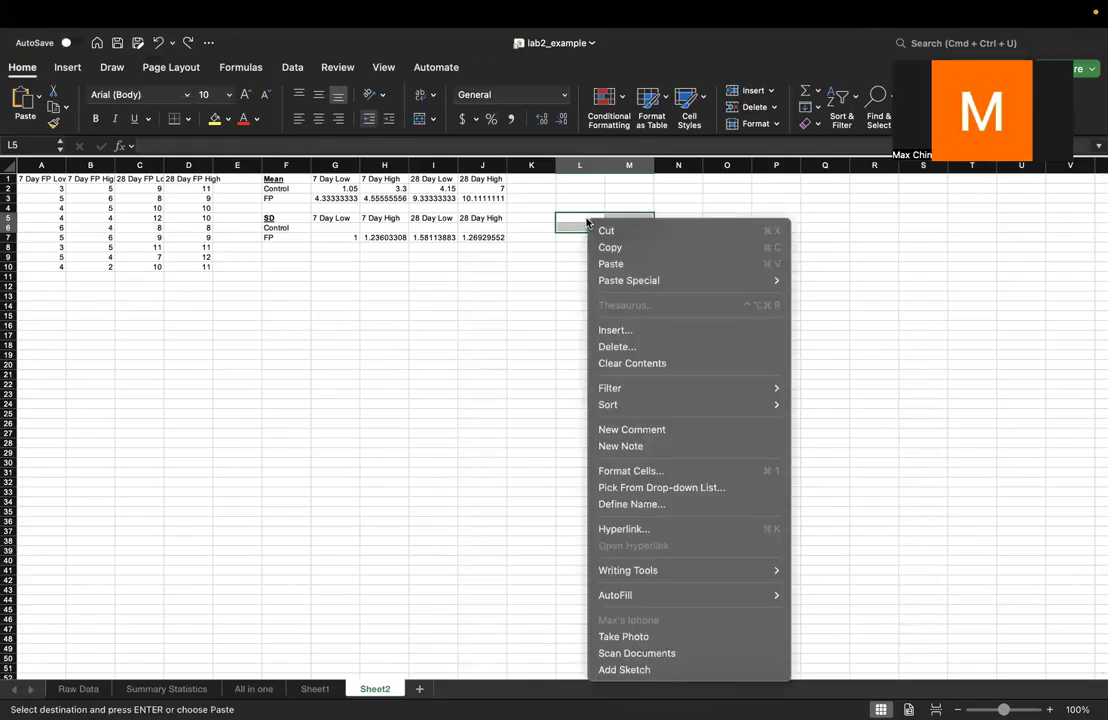
pyautogui.moveTo(663, 280)
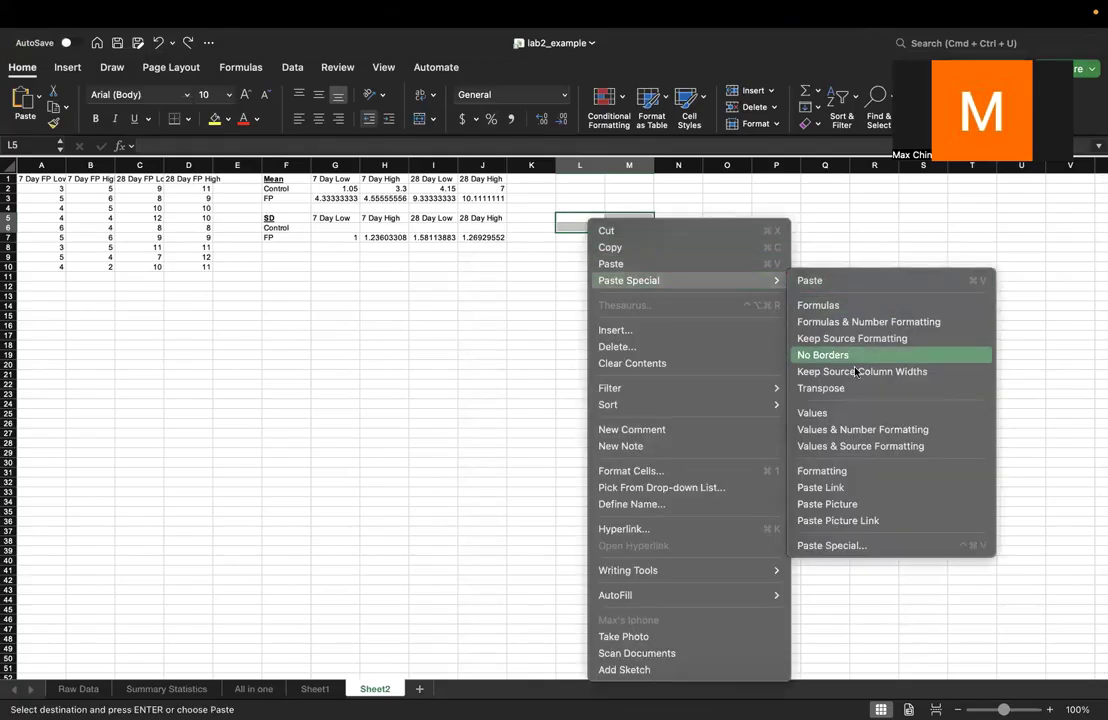
pyautogui.click(855, 413)
# Step: Copy the 7 Day standard deviations in L5:L6 and paste them transposed into the Control row of the SD table at G6
pyautogui.click(588, 215)
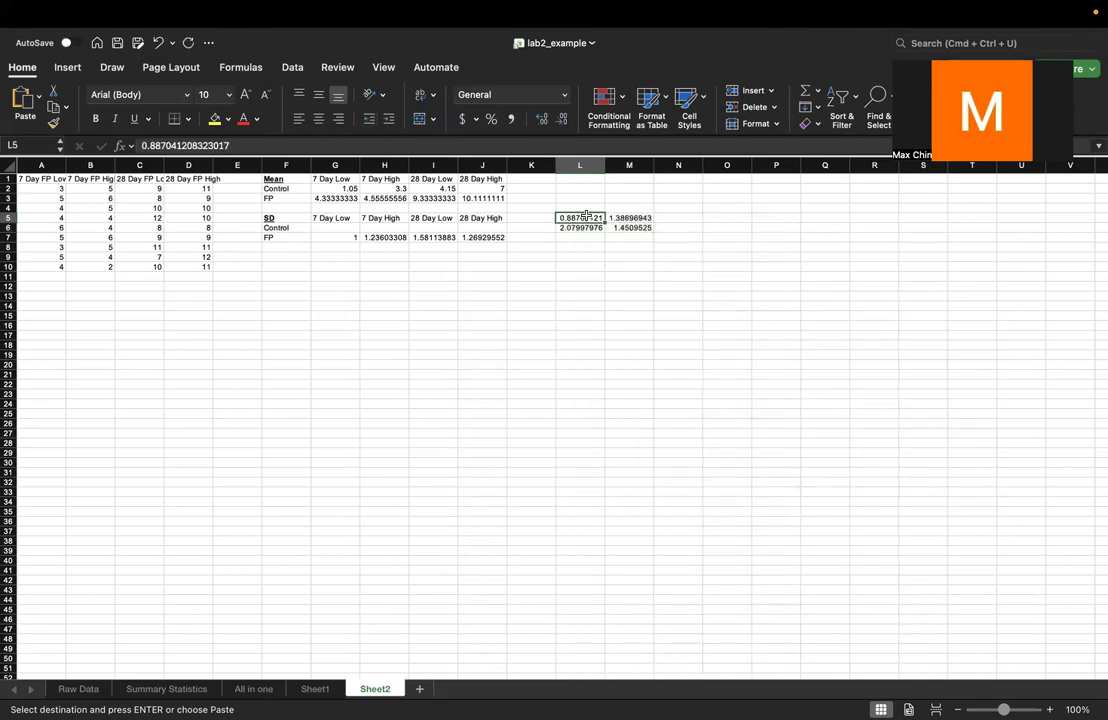
pyautogui.moveTo(586, 219); pyautogui.dragTo(586, 227)
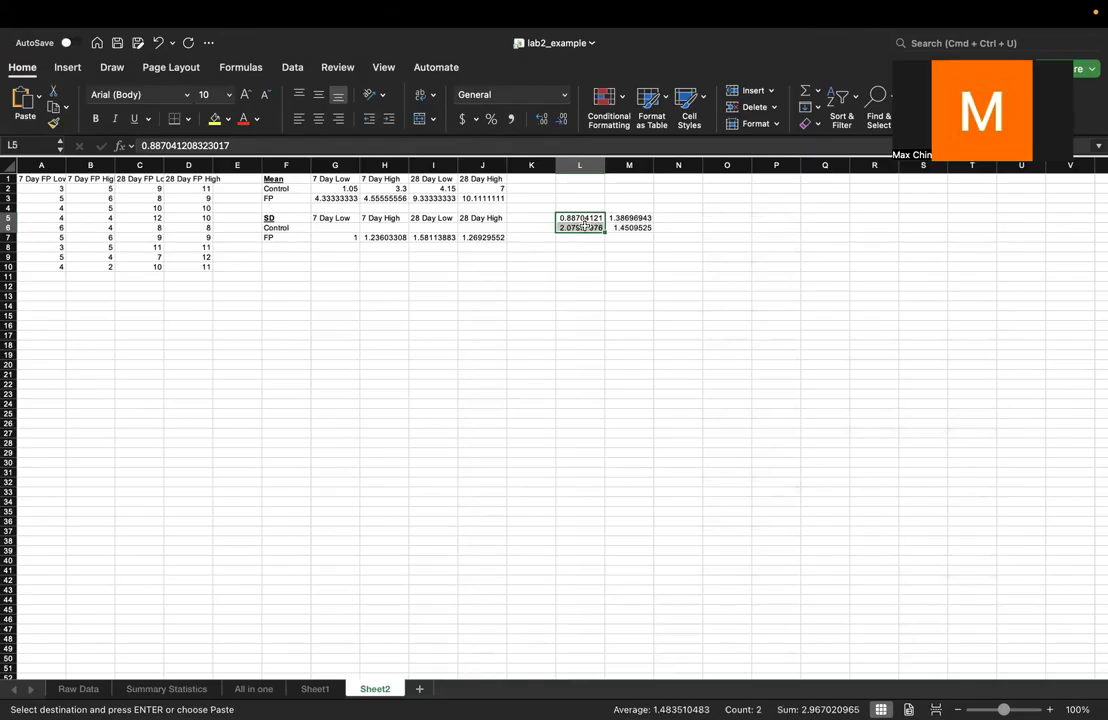
pyautogui.press('super+c')
pyautogui.click(343, 227)
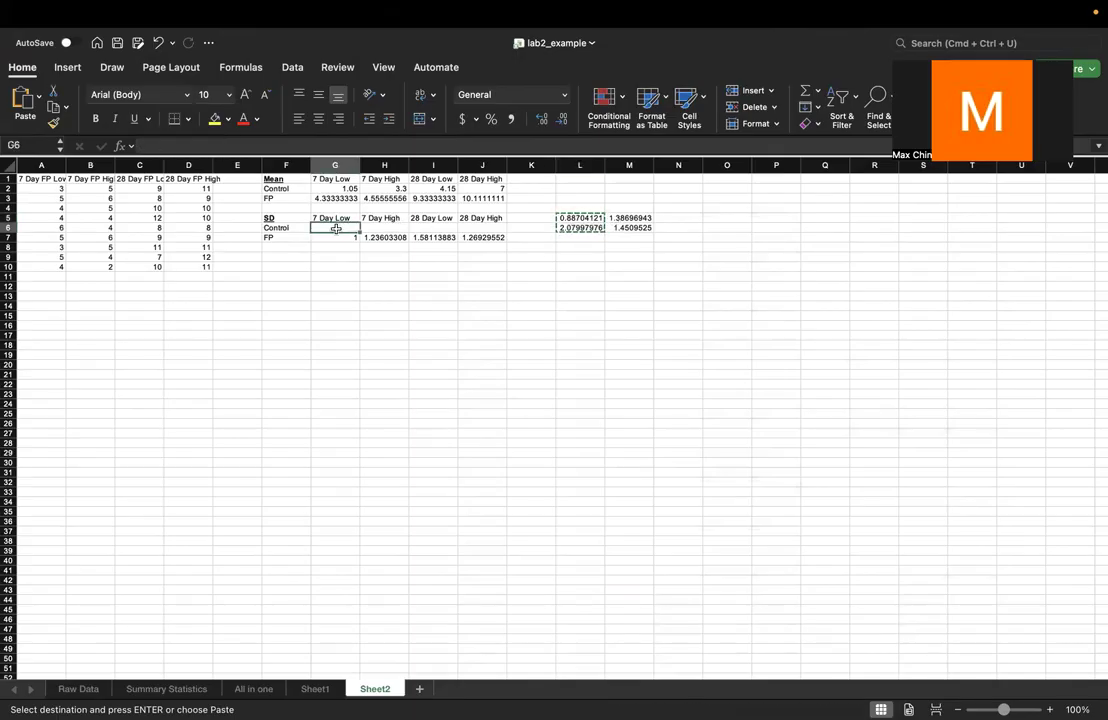
pyautogui.rightClick(336, 228)
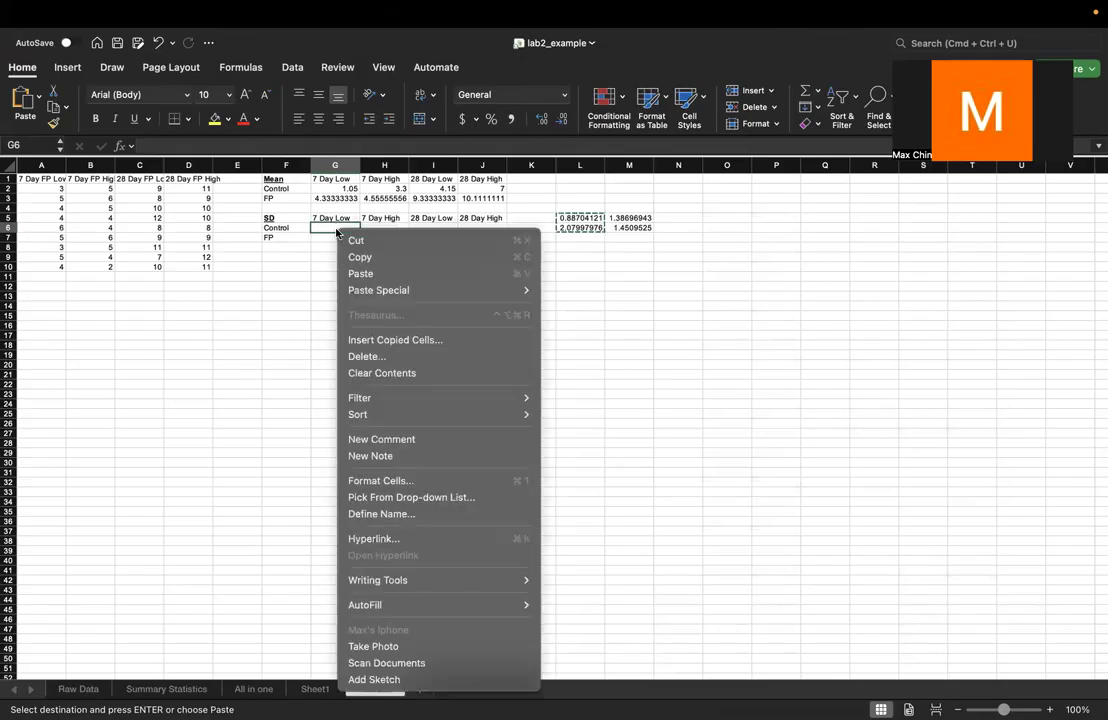
pyautogui.moveTo(430, 290)
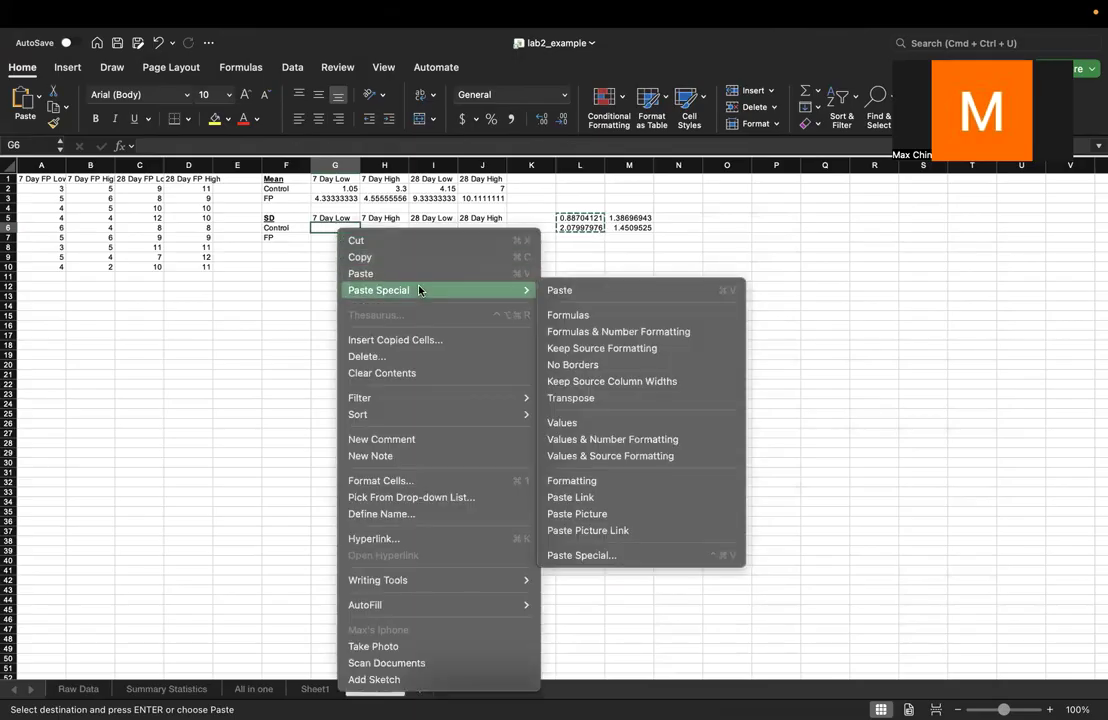
pyautogui.click(613, 397)
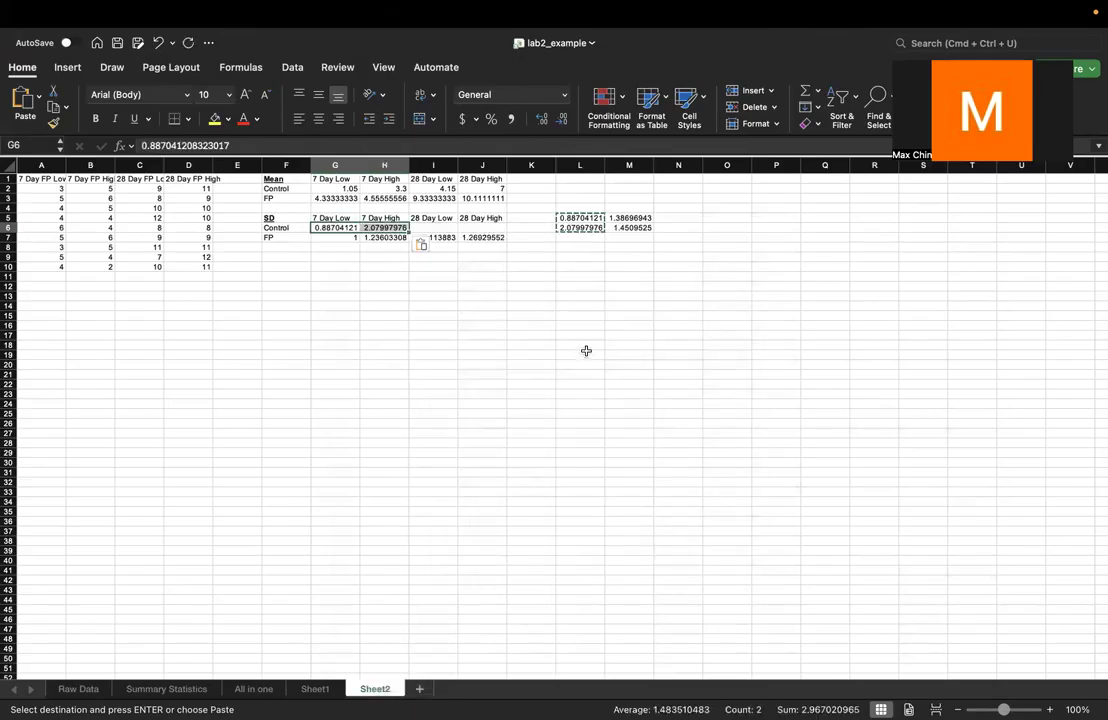
# Step: Copy the 28 Day standard deviations in M5:M6
pyautogui.moveTo(639, 218); pyautogui.dragTo(632, 228)
pyautogui.press('super+c')
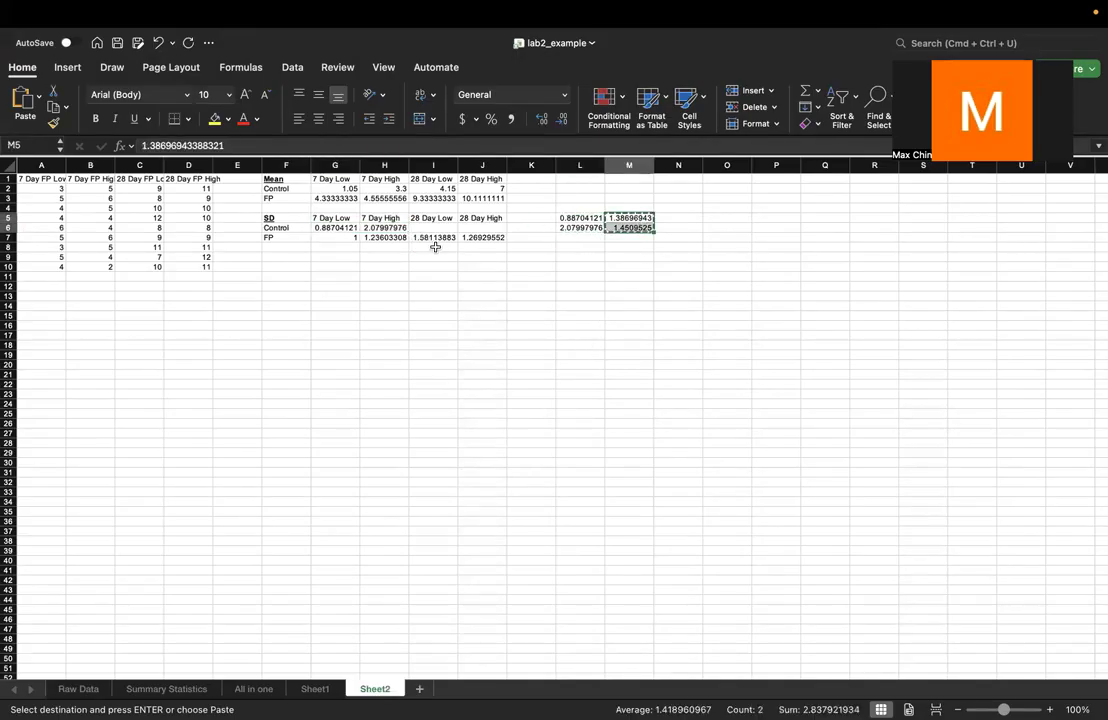
pyautogui.rightClick(438, 229)
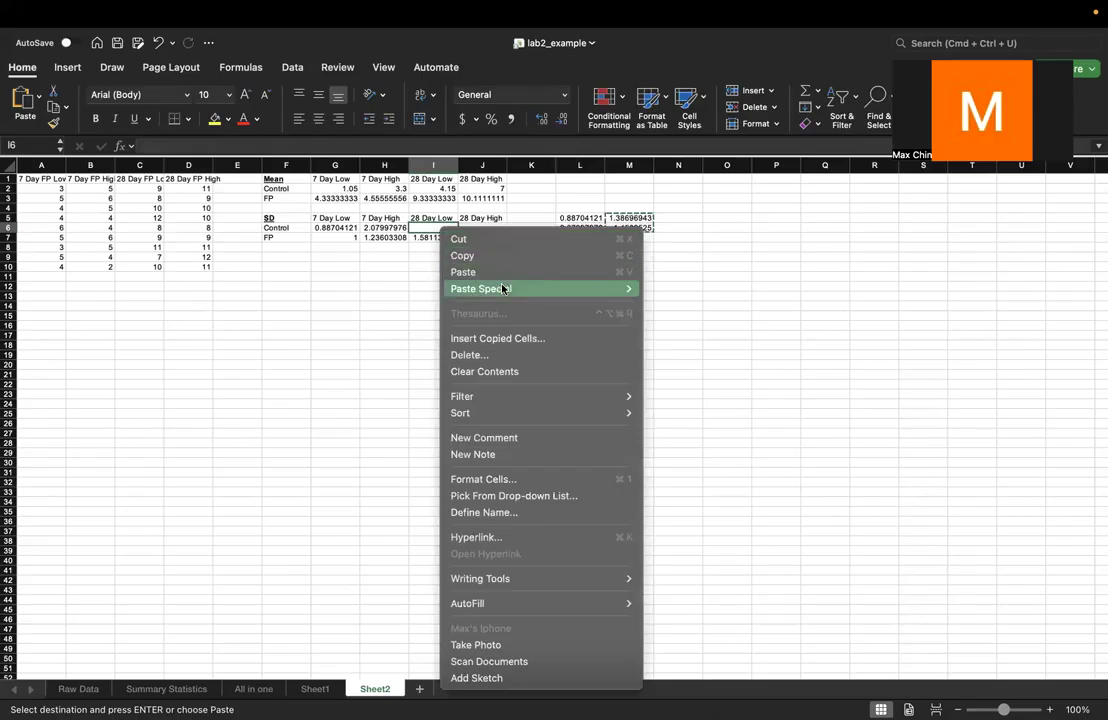
pyautogui.moveTo(506, 289)
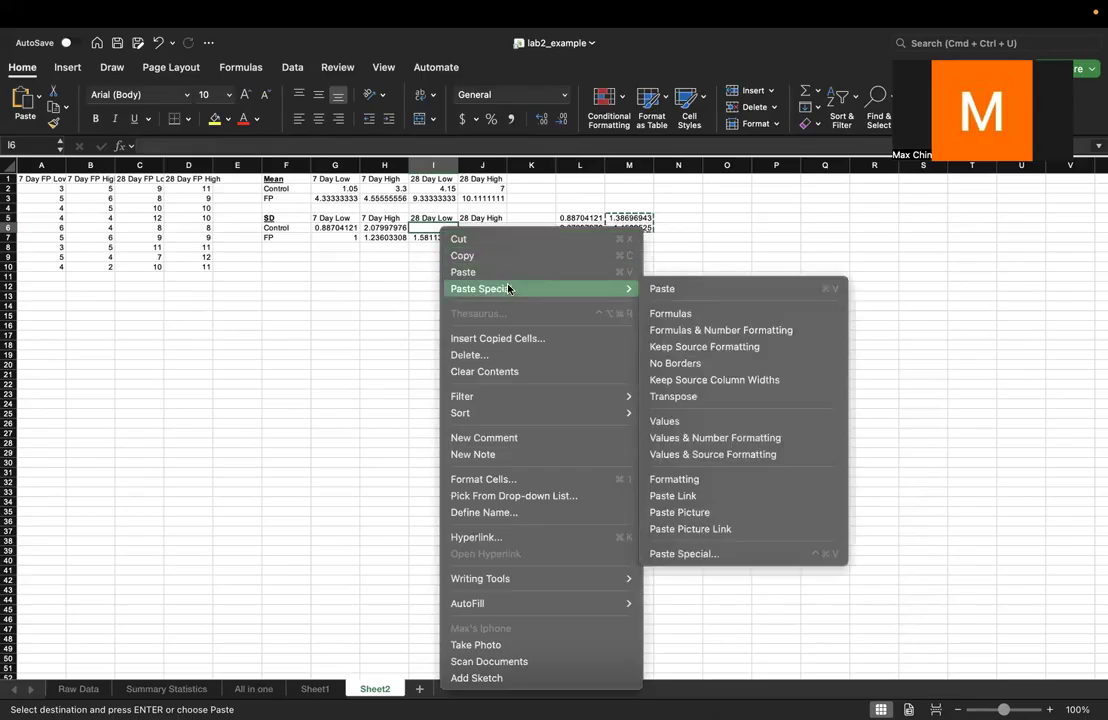
pyautogui.click(713, 420)
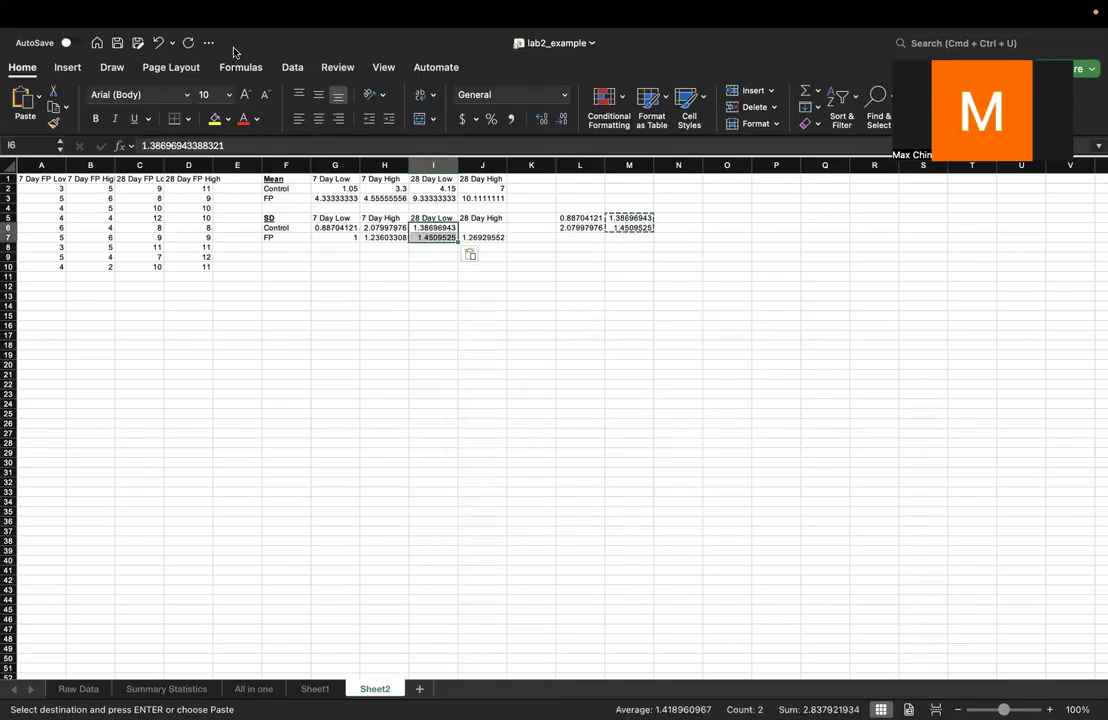
pyautogui.click(157, 42)
# Step: Paste the copied 28 Day standard deviations transposed into the Control row of the SD table at I6
pyautogui.click(438, 229)
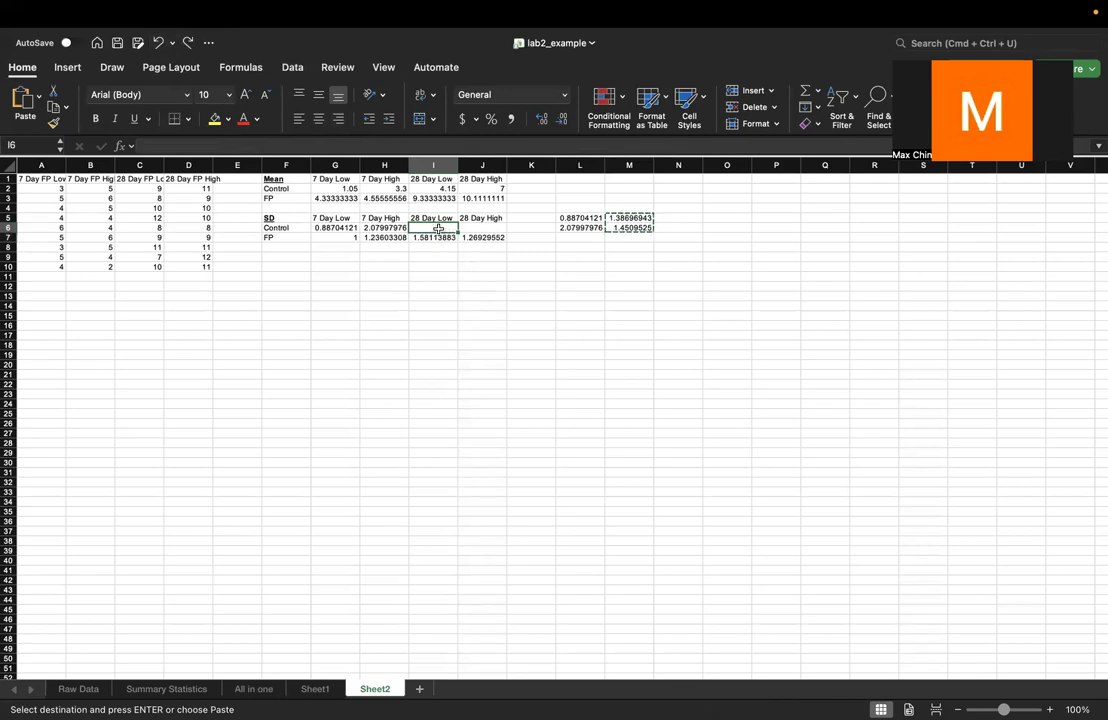
pyautogui.rightClick(438, 229)
pyautogui.moveTo(527, 290)
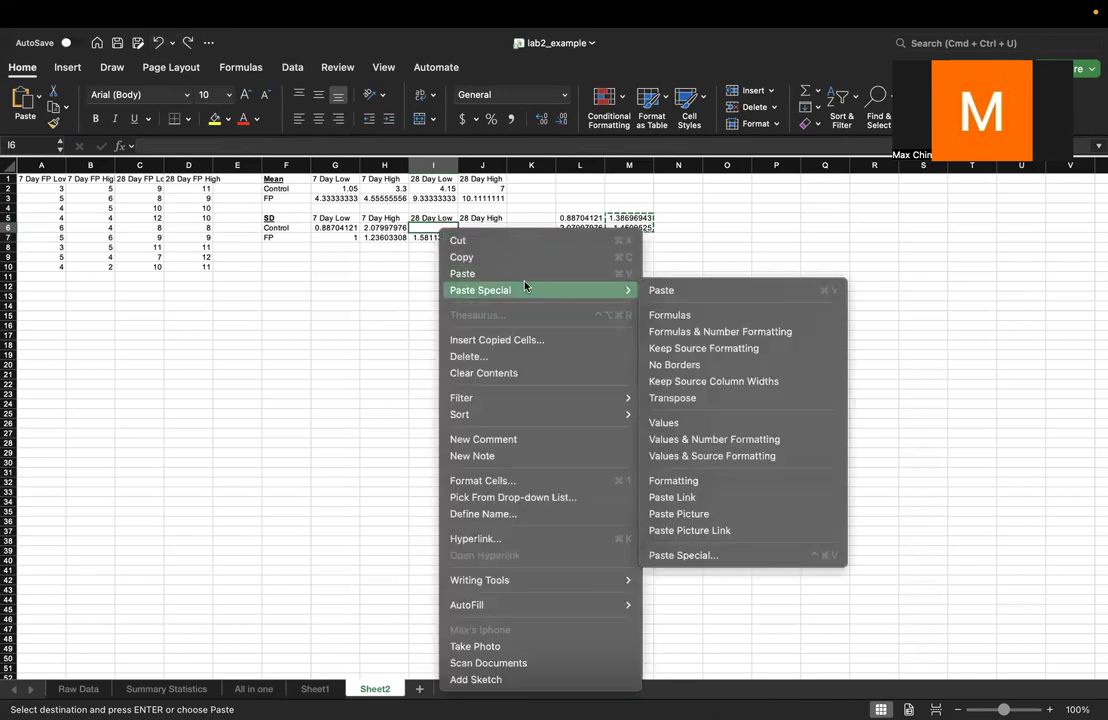
pyautogui.click(742, 397)
# Step: Clear the temporary standard deviation values from L5:M6
pyautogui.moveTo(578, 213); pyautogui.dragTo(621, 235)
pyautogui.press('Escape')
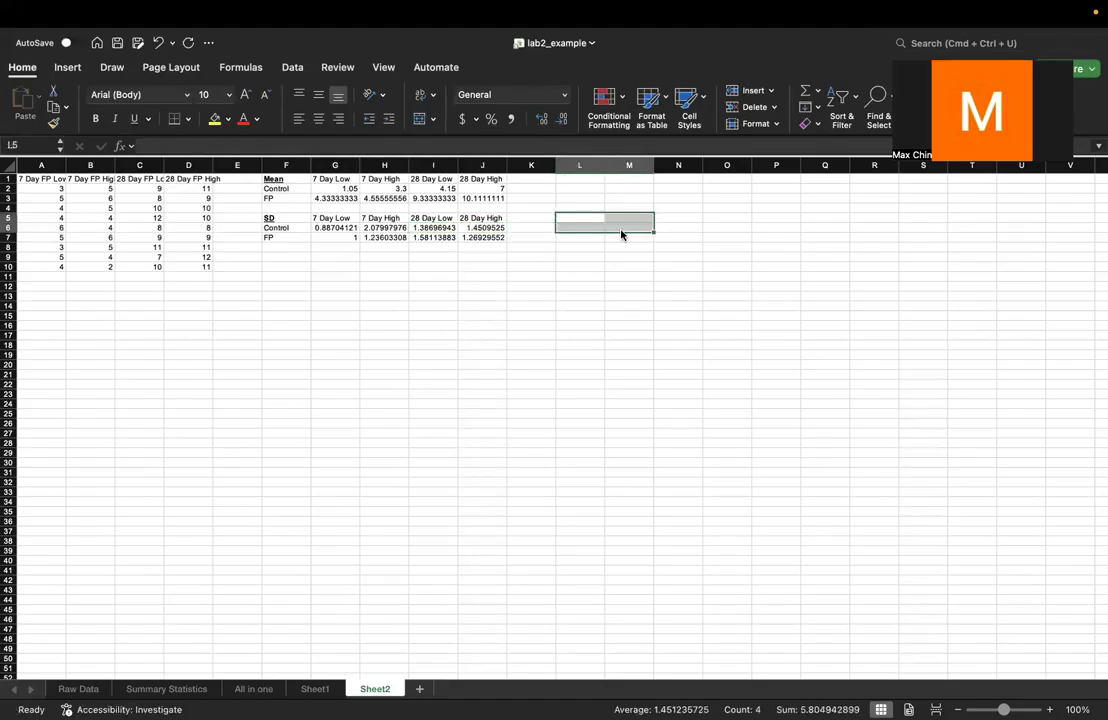
pyautogui.click(600, 254)
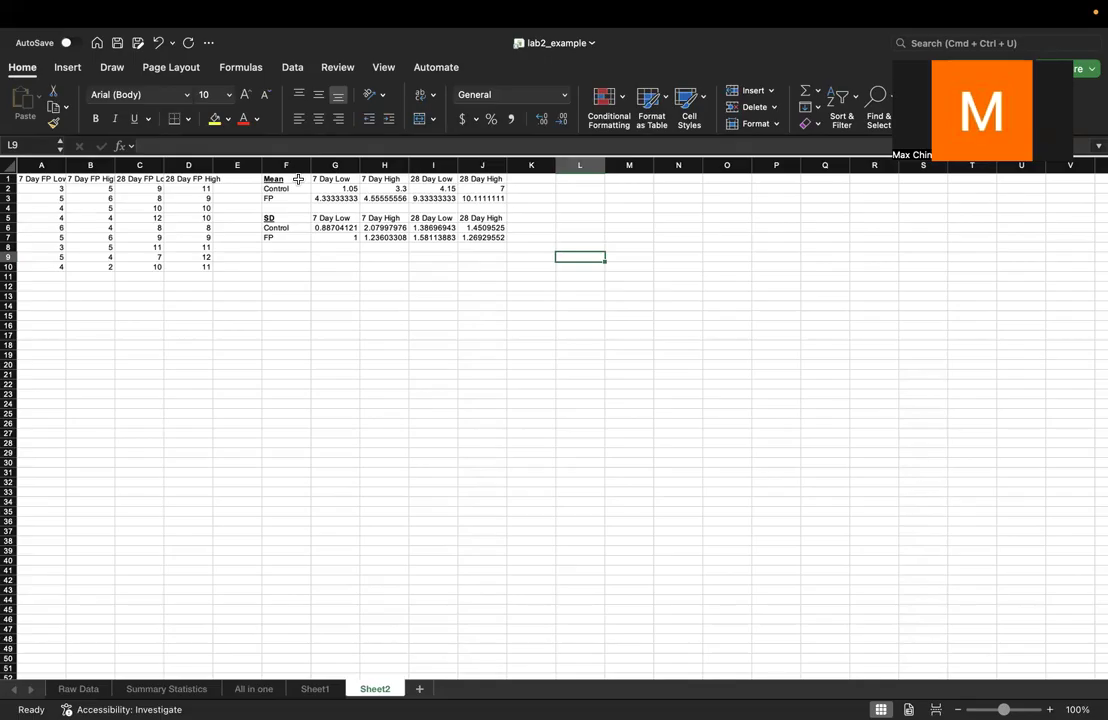
# Step: Clear the Mean heading in F1 and the SD heading in F5 so both corner cells are empty
pyautogui.click(298, 179)
pyautogui.press('Delete')
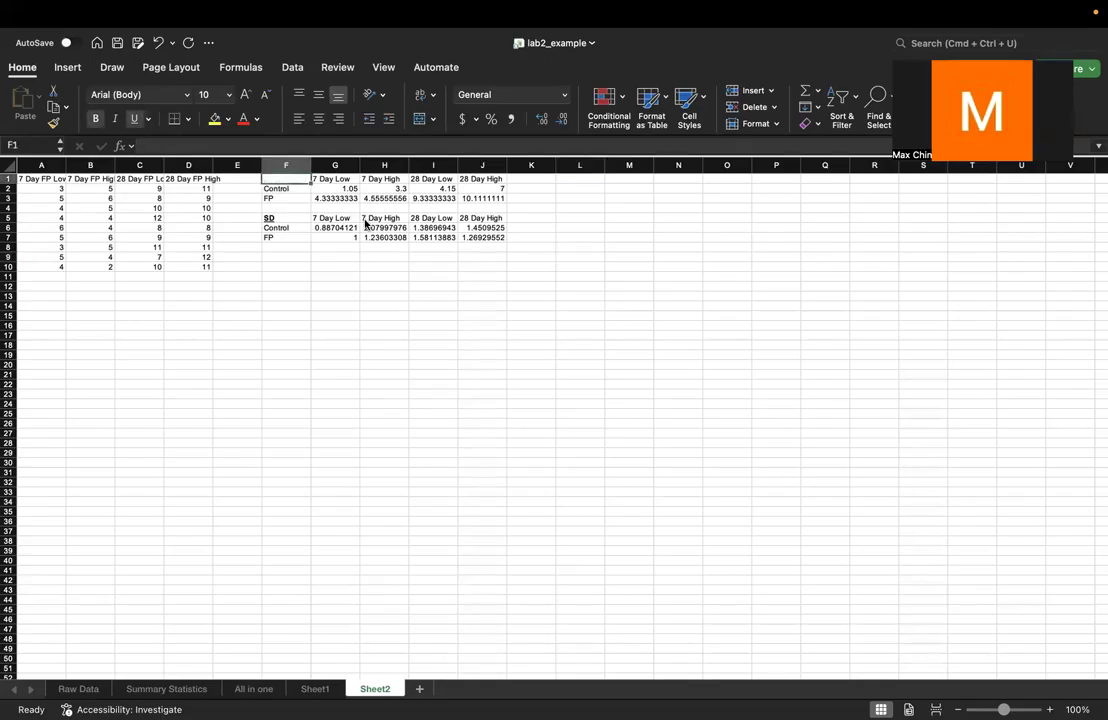
pyautogui.click(272, 218)
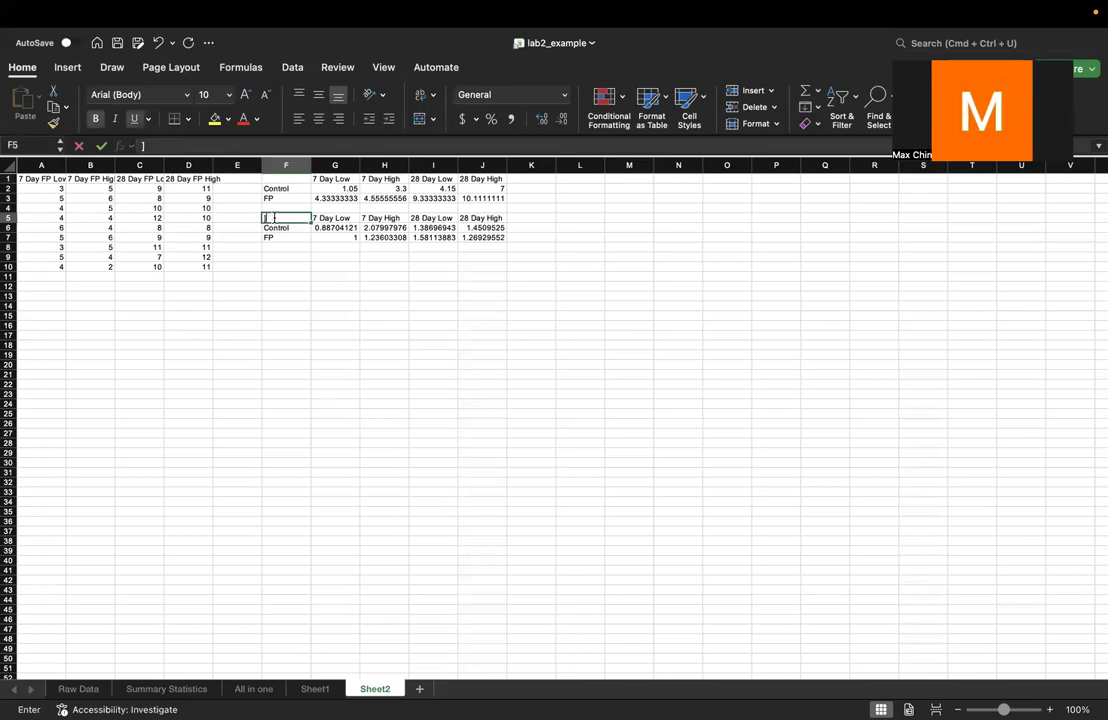
pyautogui.press('BackSpace')
# Step: Insert a 2-D clustered column chart of the means in F1:J3 and place it beside the tables, from about column K, row 8
pyautogui.moveTo(283, 178); pyautogui.dragTo(497, 198)
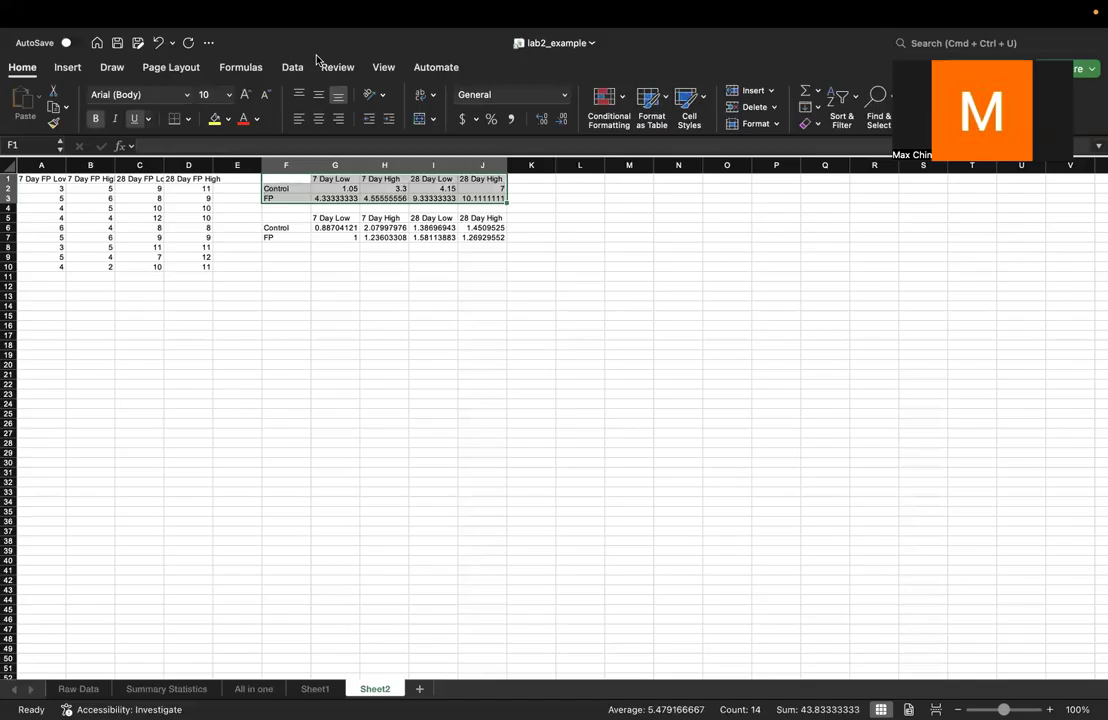
pyautogui.click(72, 70)
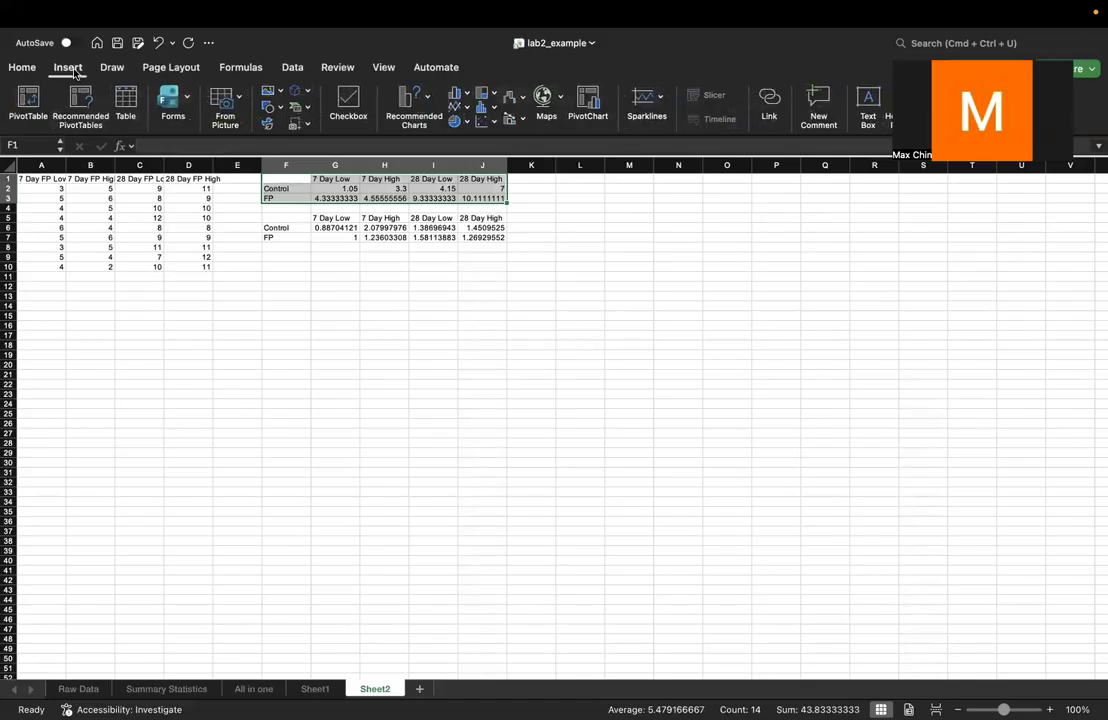
pyautogui.click(457, 96)
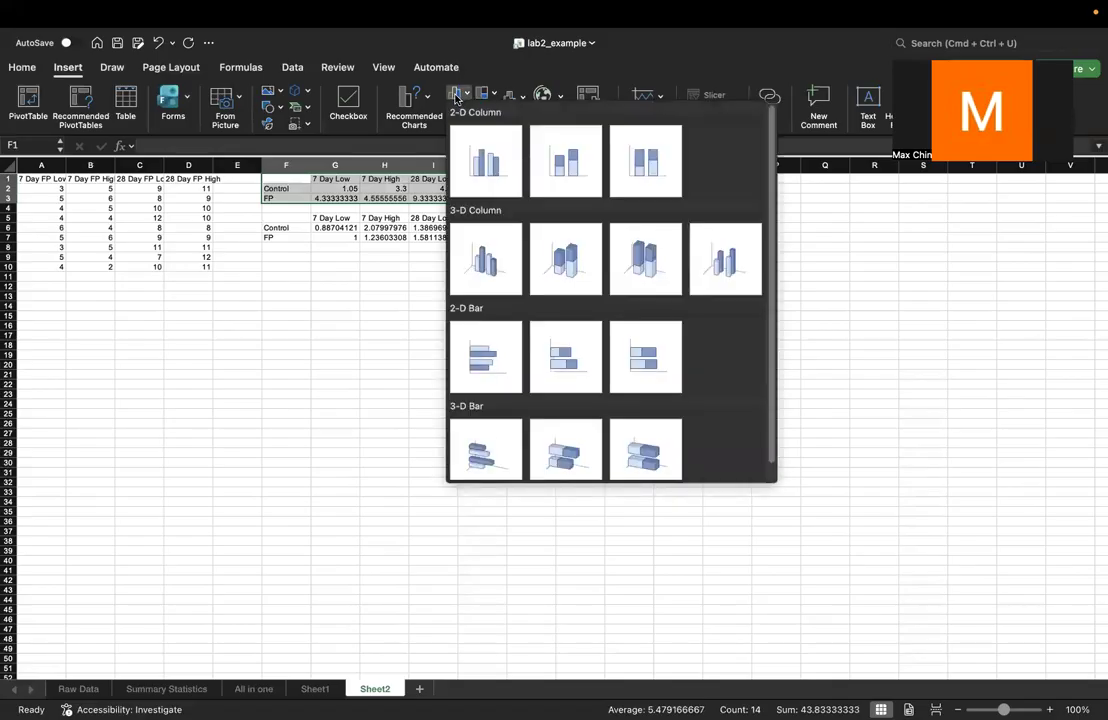
pyautogui.click(497, 181)
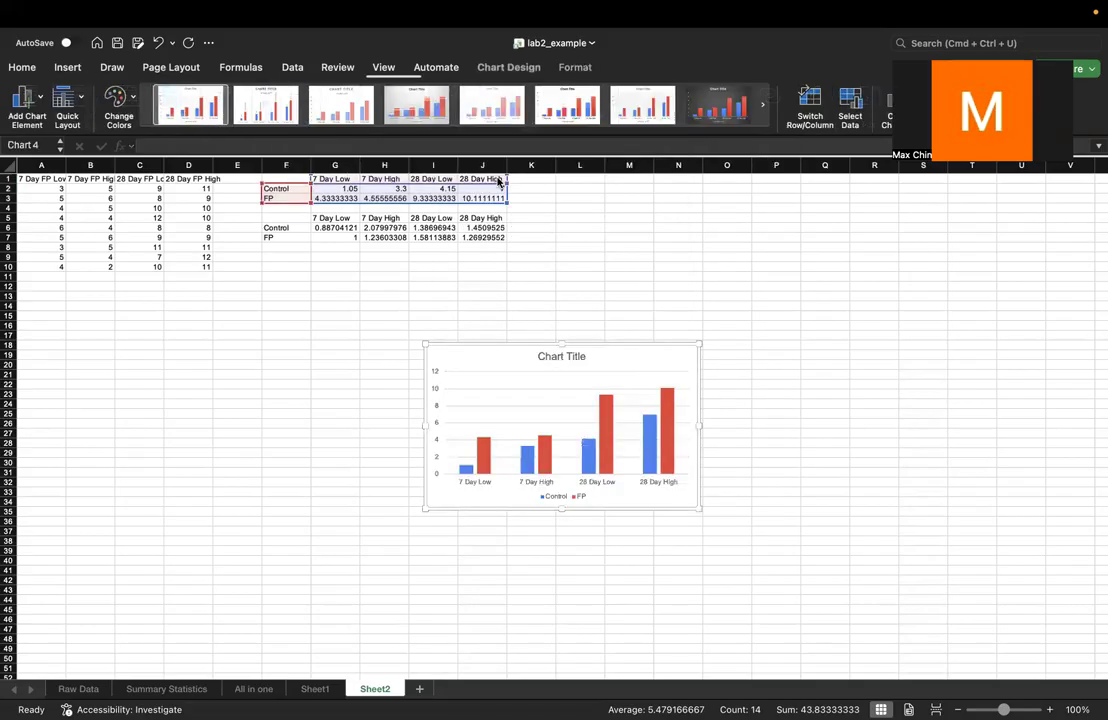
pyautogui.moveTo(511, 361); pyautogui.dragTo(640, 218)
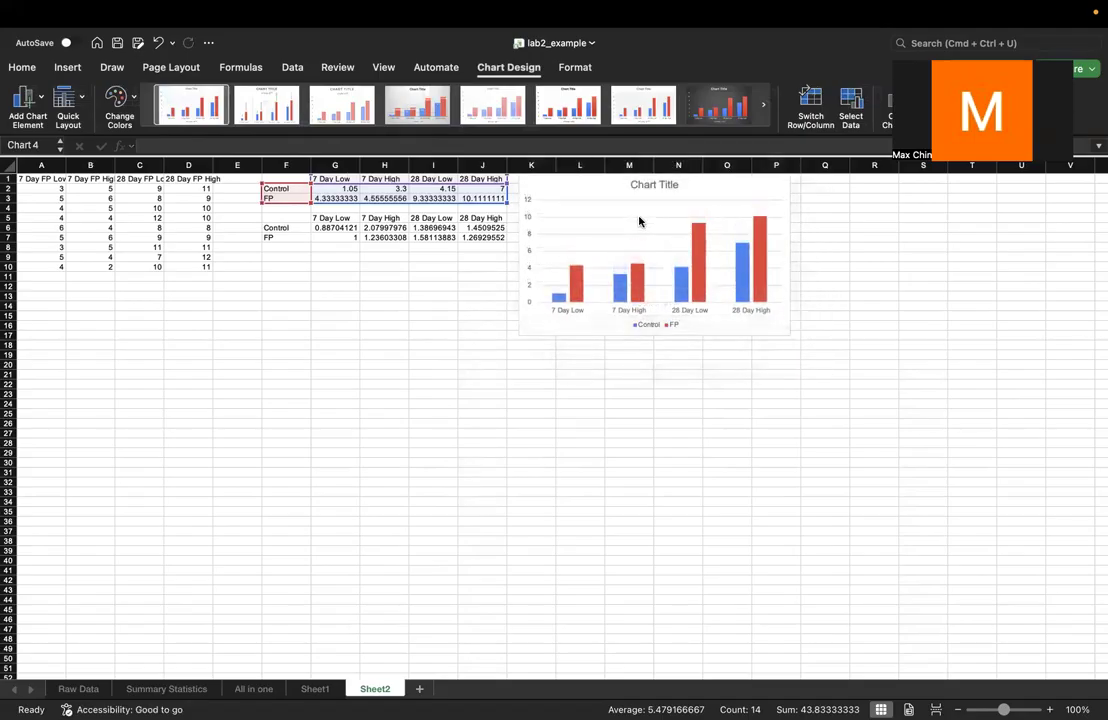
pyautogui.moveTo(577, 194); pyautogui.dragTo(576, 258)
pyautogui.click(620, 372)
pyautogui.click(638, 345)
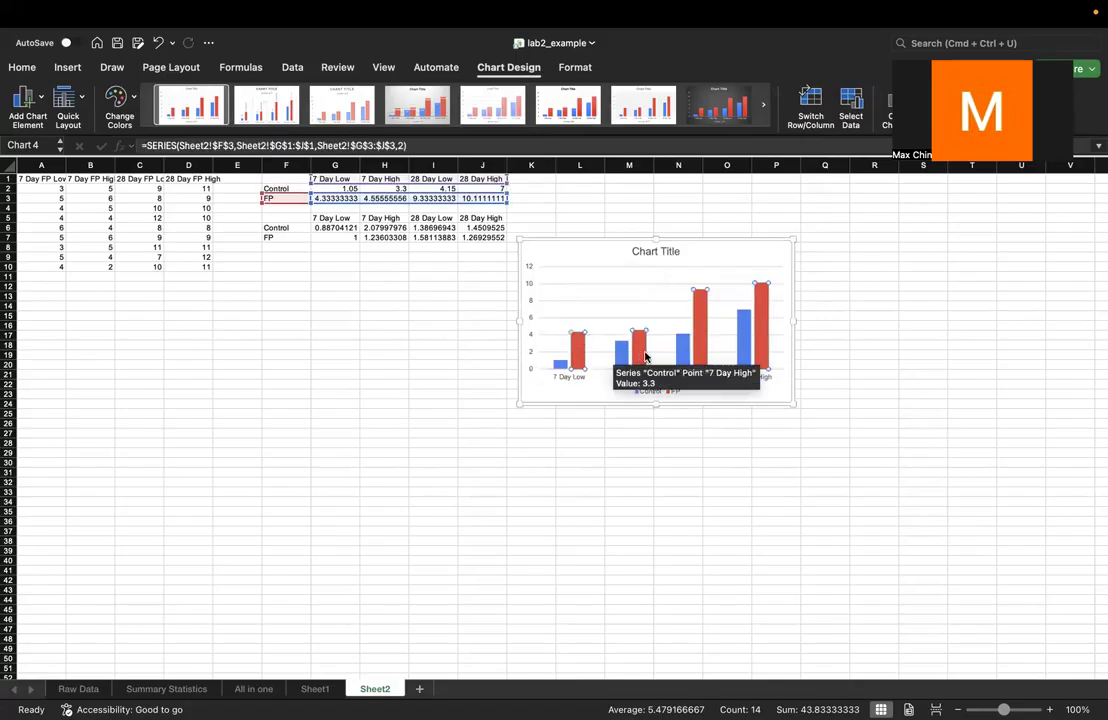
pyautogui.click(837, 337)
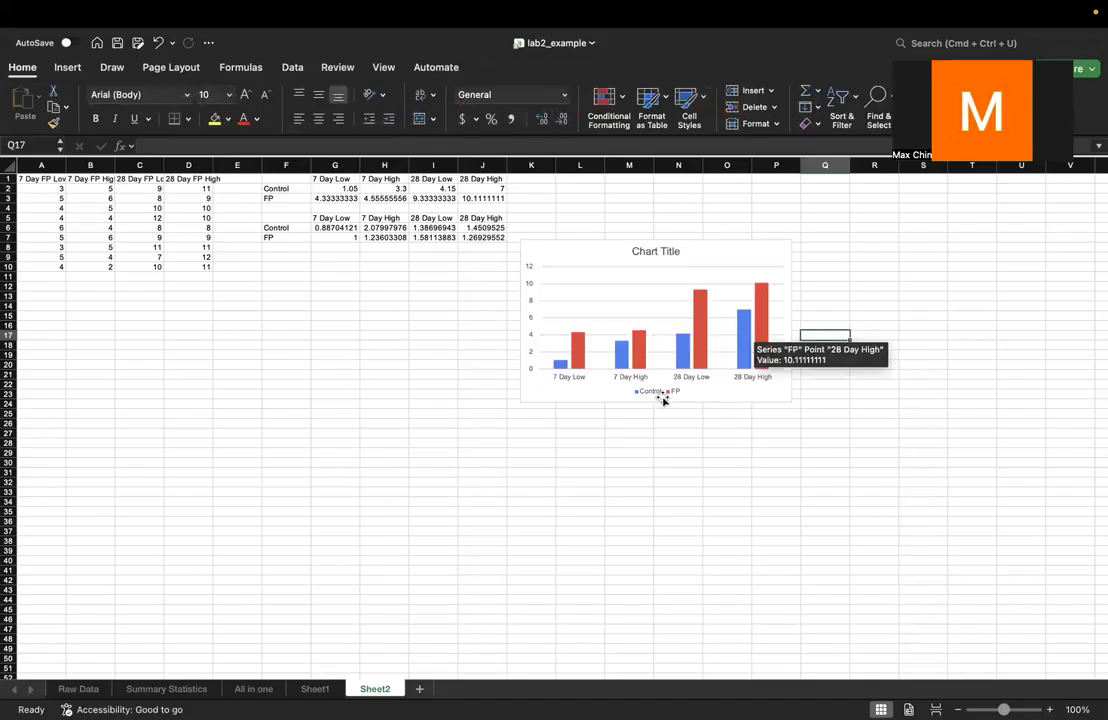
pyautogui.click(576, 366)
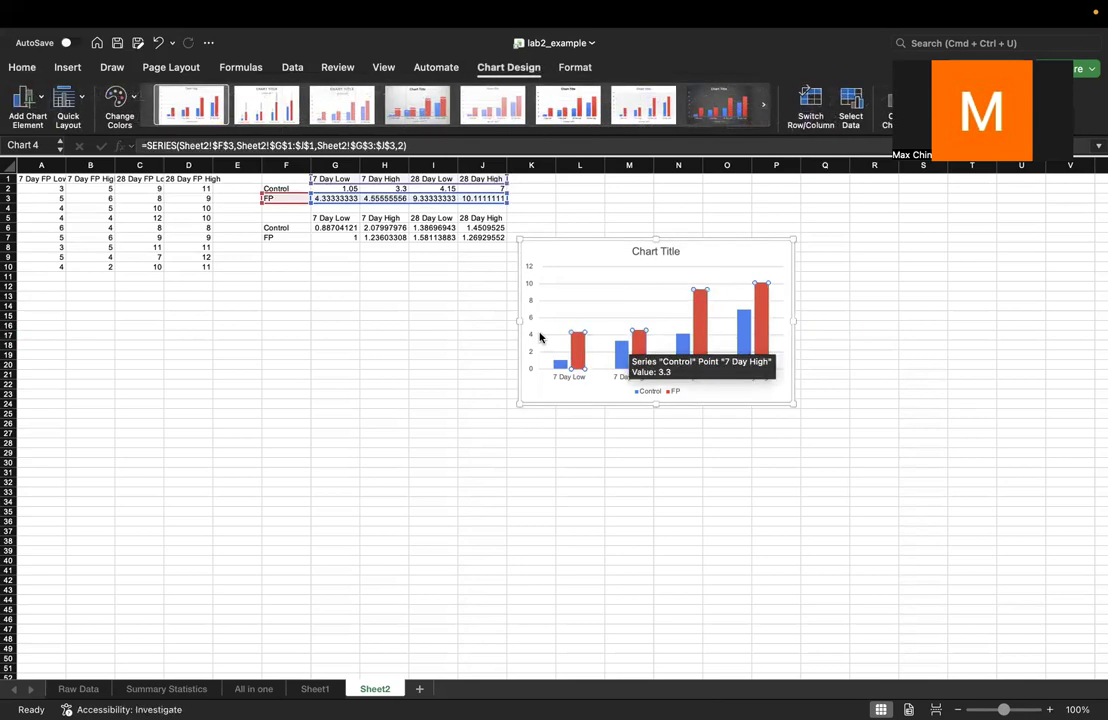
# Step: Set the chart title to "Effect of food pulse treatments across age and nutrient treatments" and close the title formatting options
pyautogui.doubleClick(645, 251)
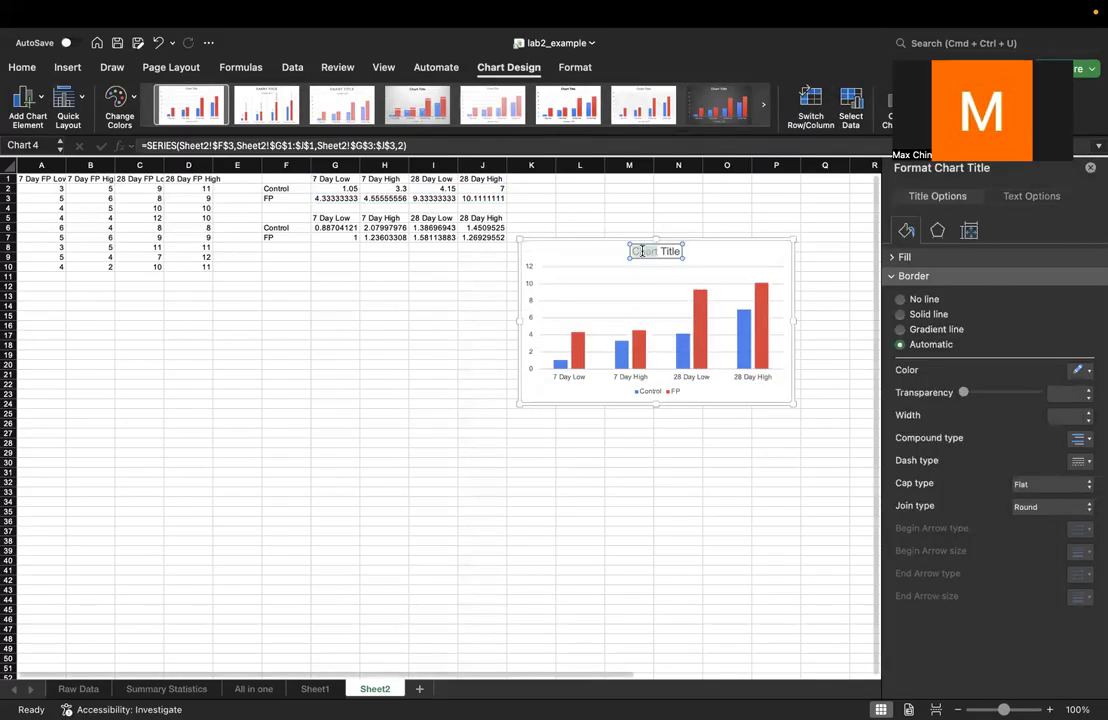
pyautogui.tripleClick(651, 252)
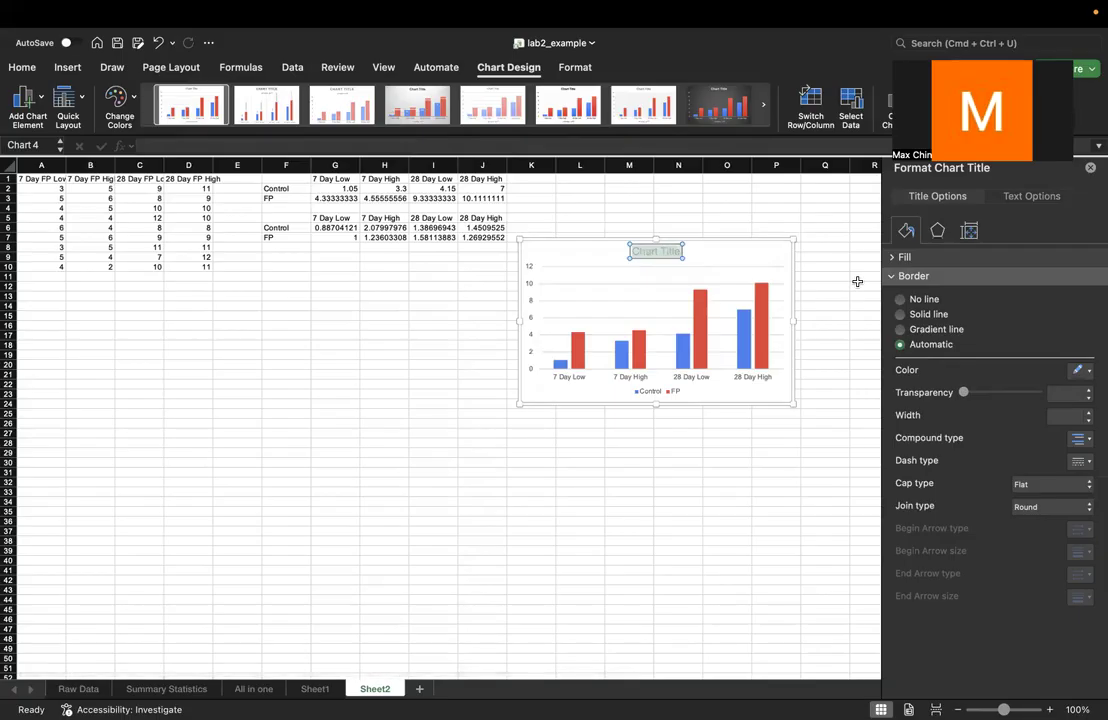
pyautogui.write('Effect o')
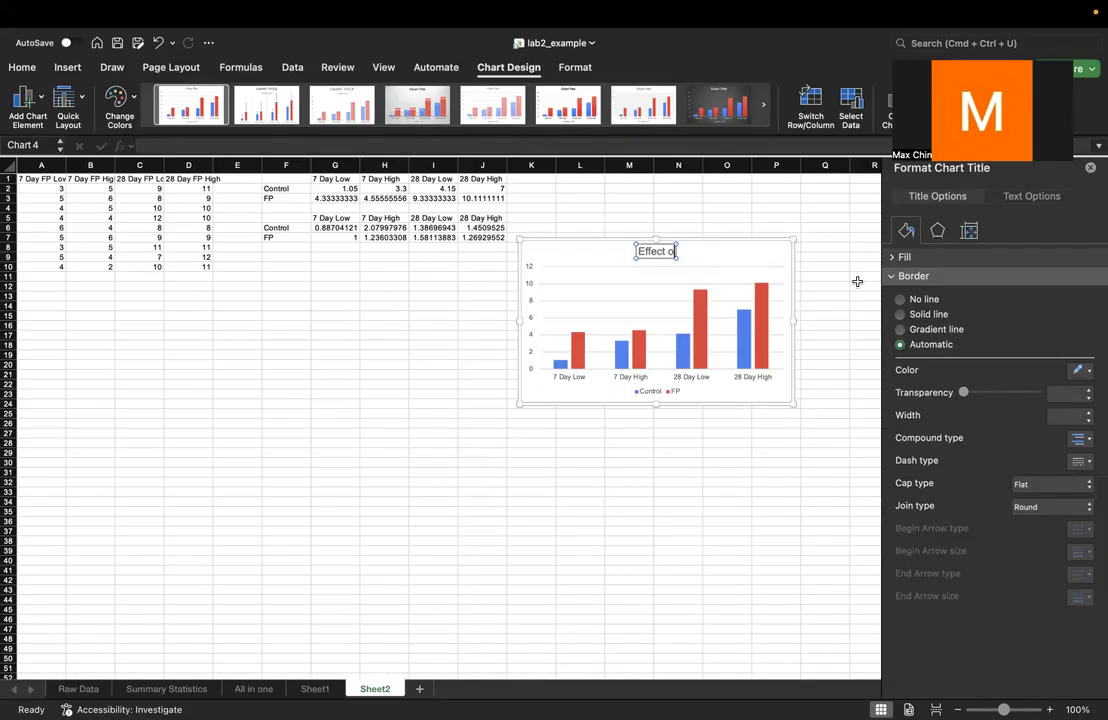
pyautogui.write('f food pulse treatments across')
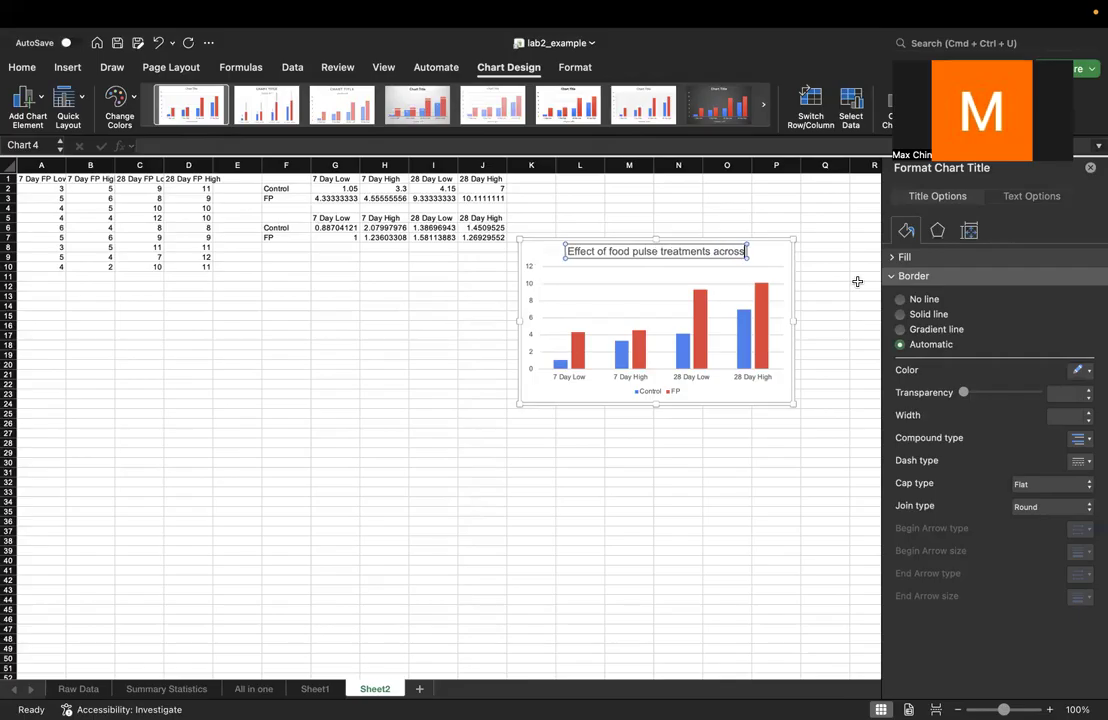
pyautogui.write(' age and ')
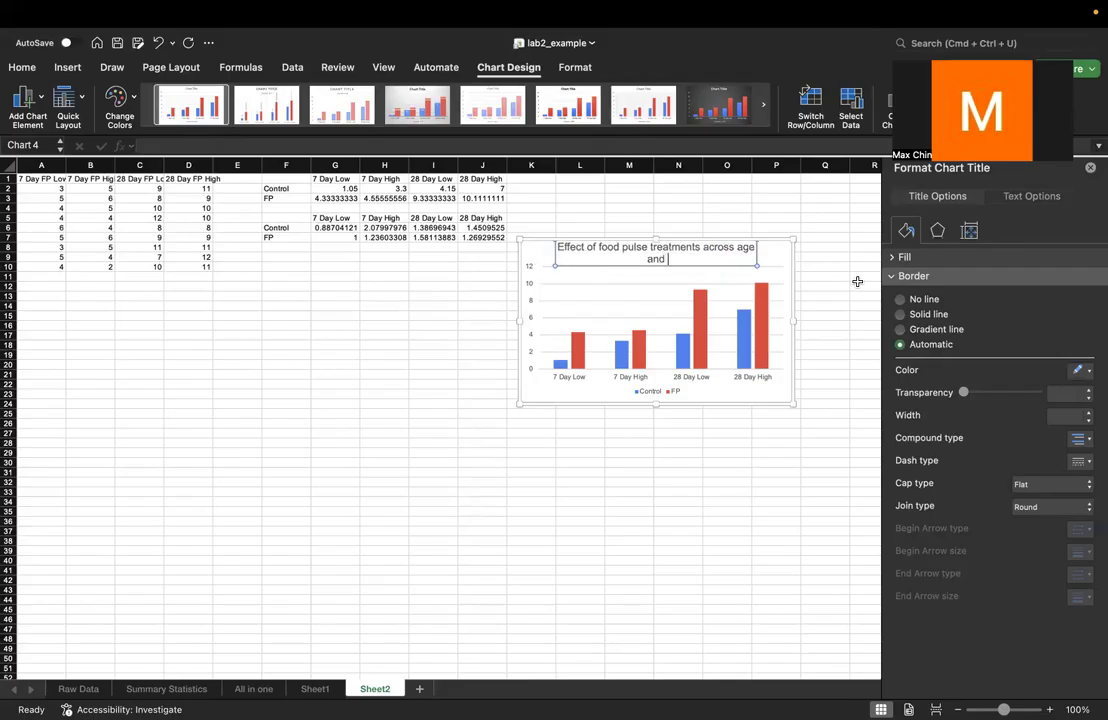
pyautogui.write('nutrient treatments')
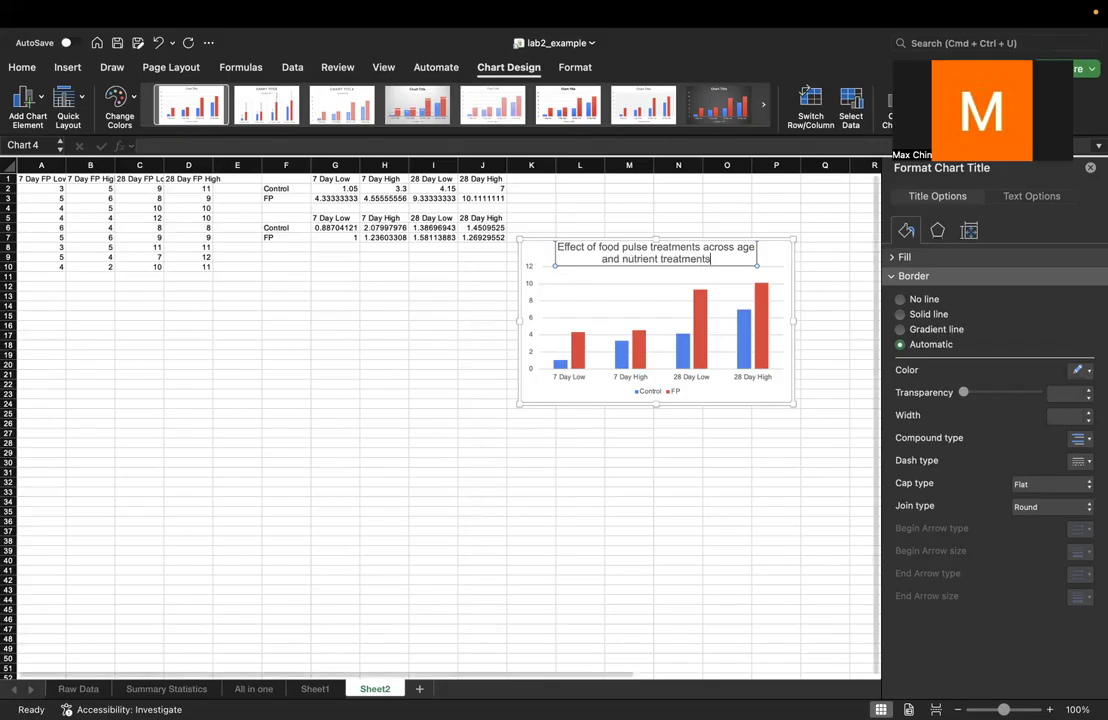
pyautogui.click(1090, 168)
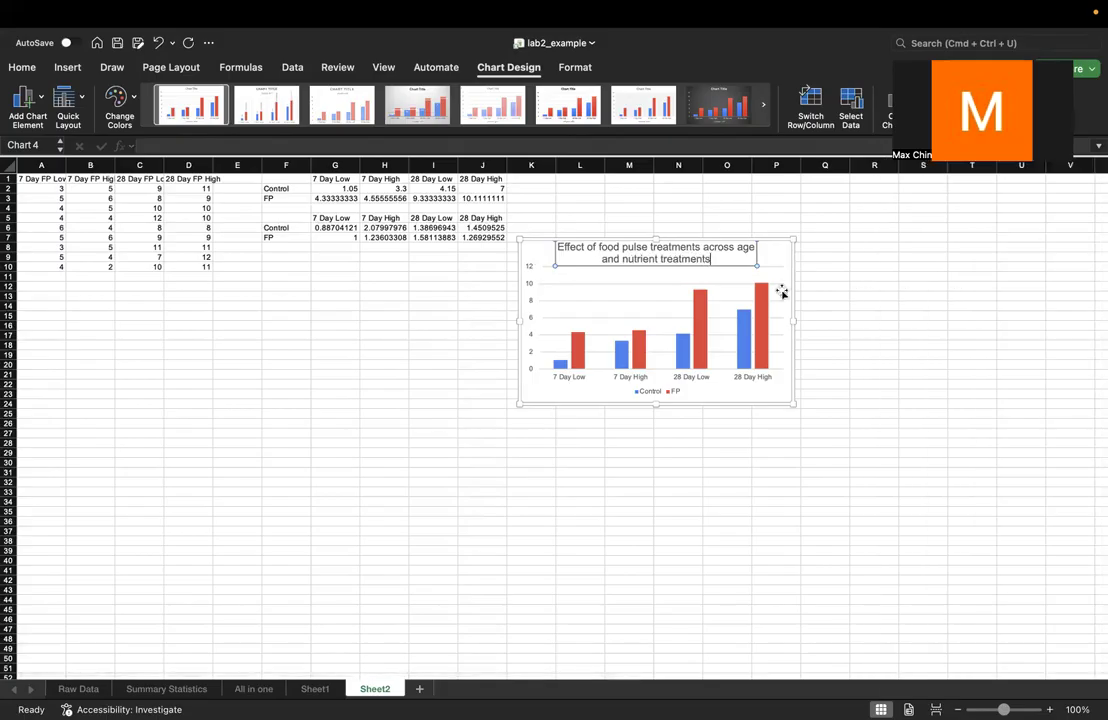
# Step: Insert "on Blepherisma population size" after "Effect of food pulse treatments" in the chart title
pyautogui.click(700, 247)
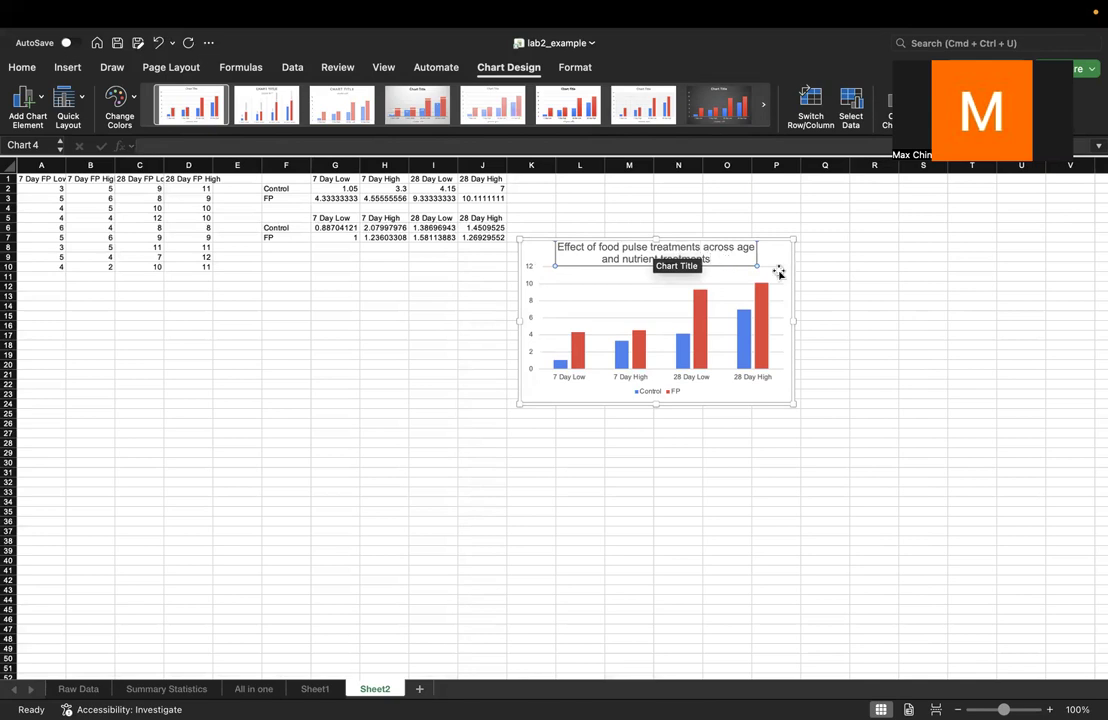
pyautogui.write('on ')
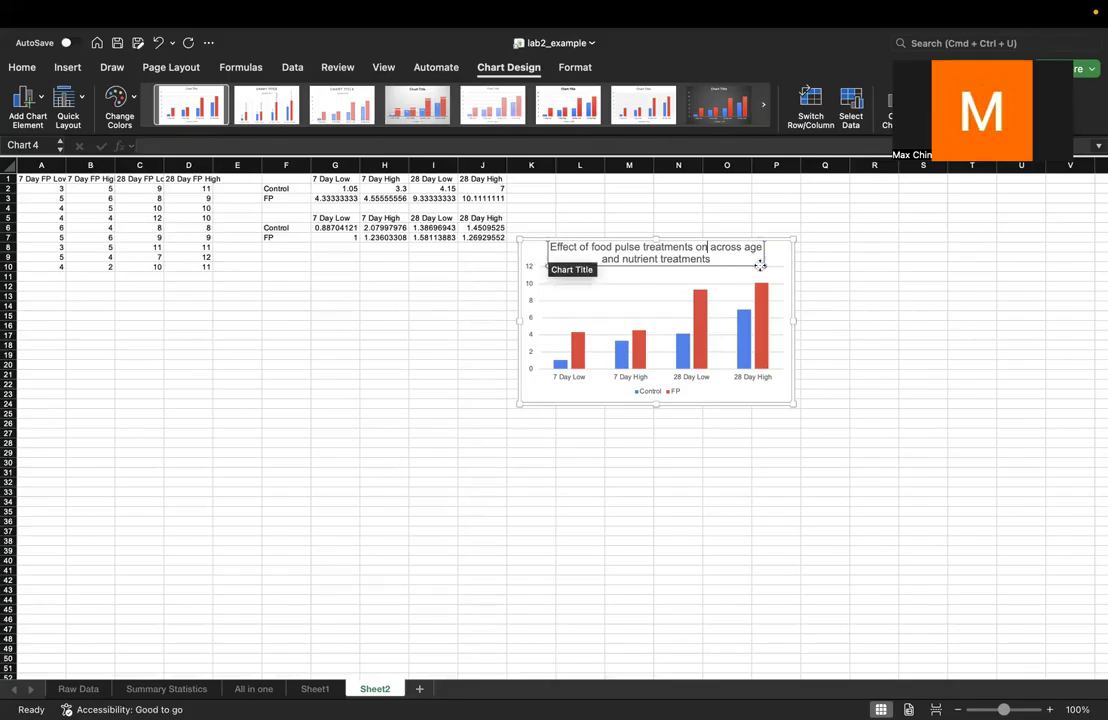
pyautogui.write('population')
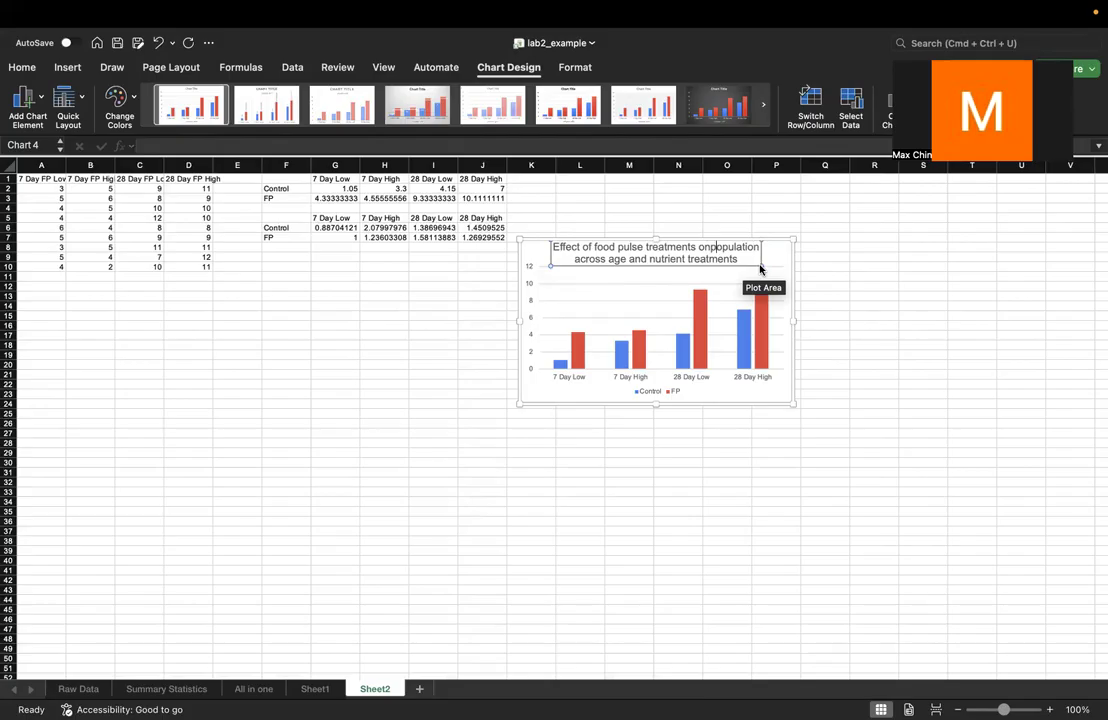
pyautogui.write('Blepher')
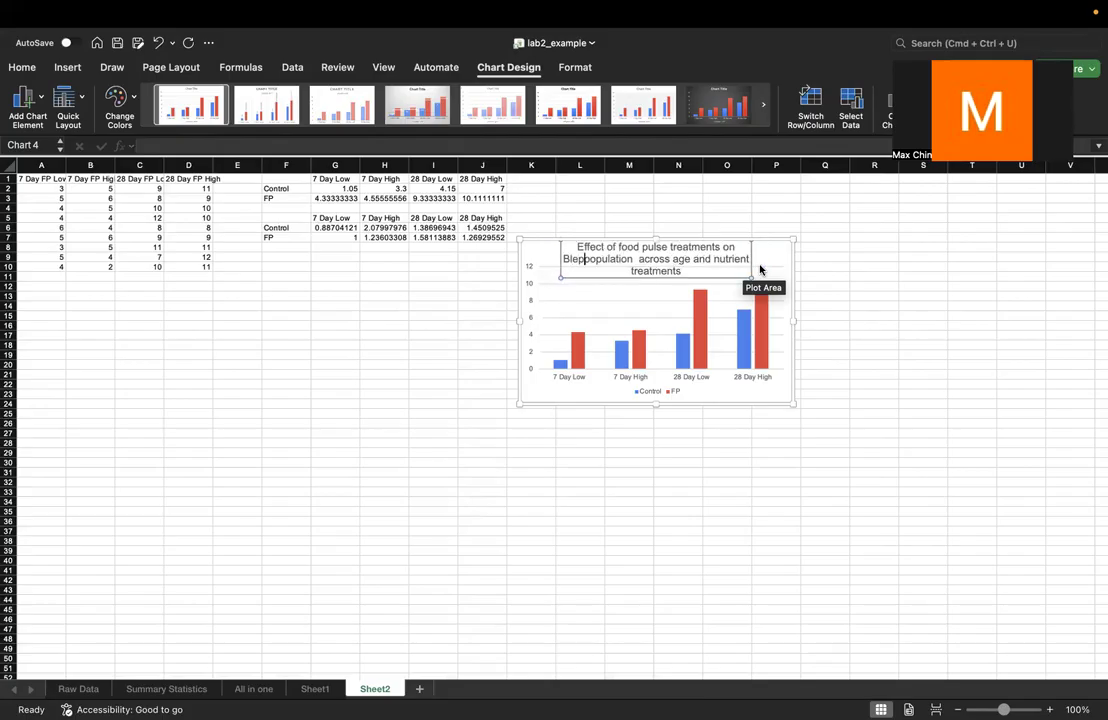
pyautogui.write('isma p')
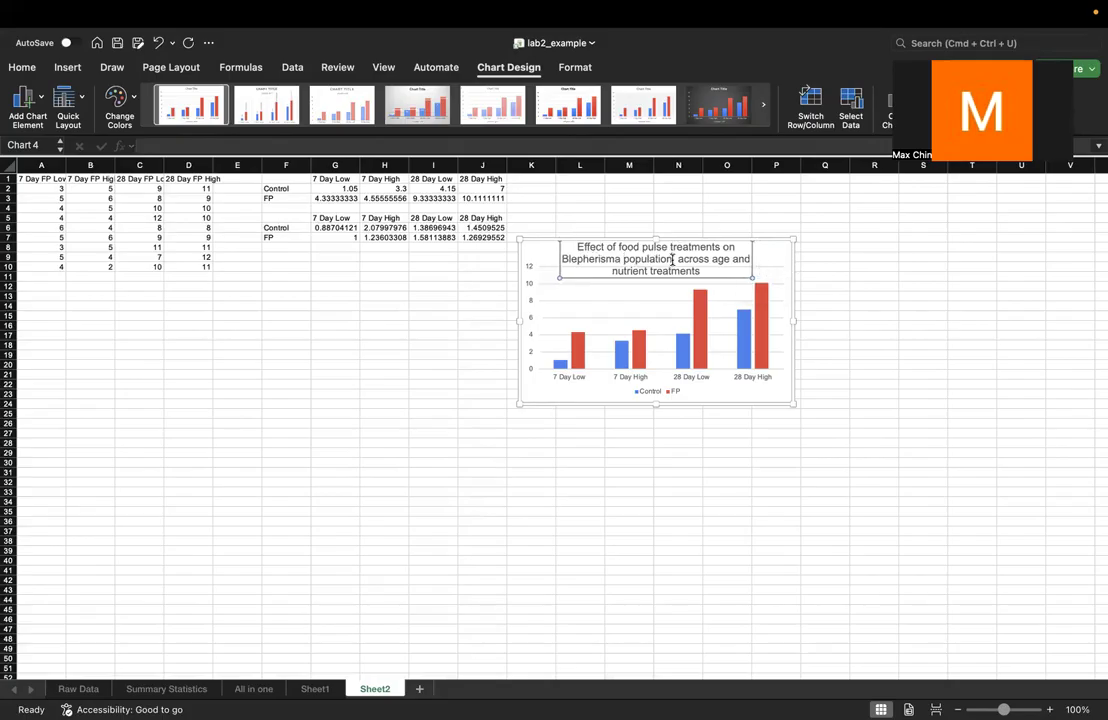
pyautogui.click(672, 259)
pyautogui.write('size')
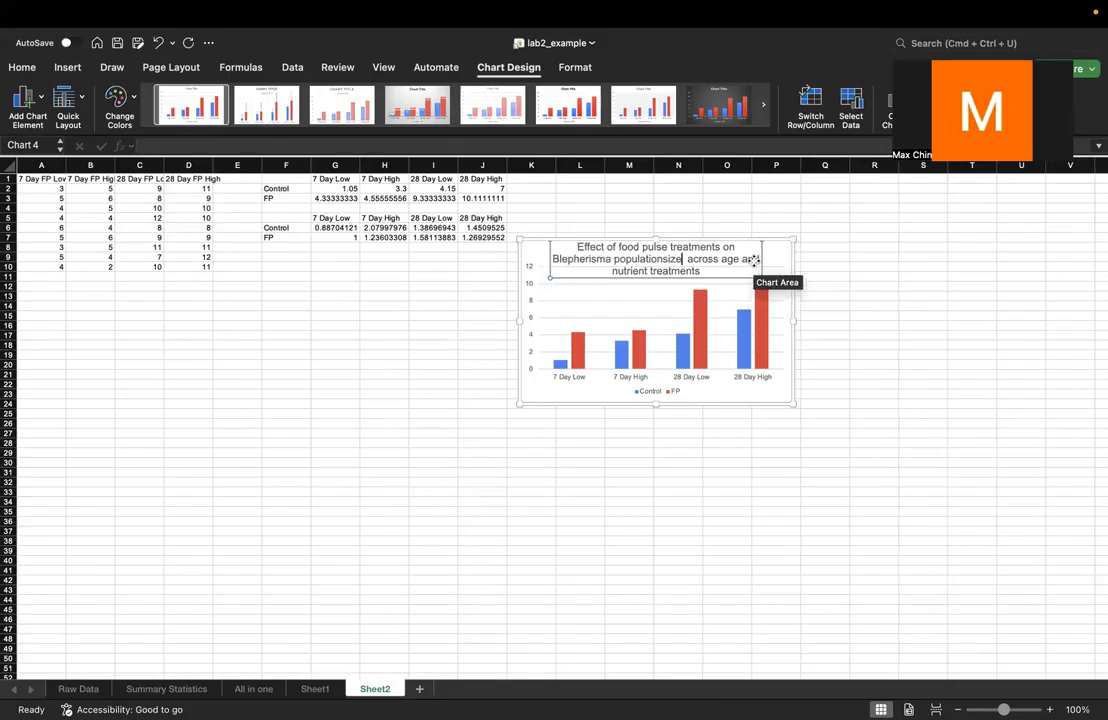
pyautogui.press('Left')
pyautogui.press('Left')
pyautogui.press('Left')
pyautogui.press('Left')
# Step: Remove "across age and nutrient treatments" from the end of the chart title and deselect the chart
pyautogui.moveTo(705, 260); pyautogui.dragTo(698, 271)
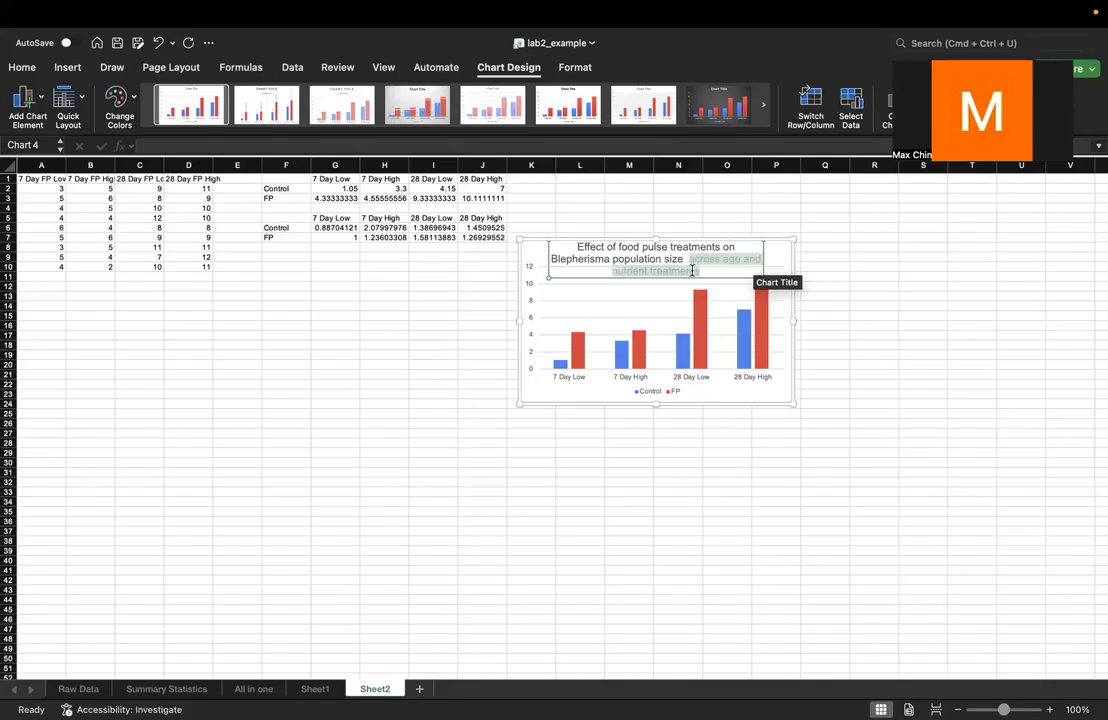
pyautogui.press('BackSpace')
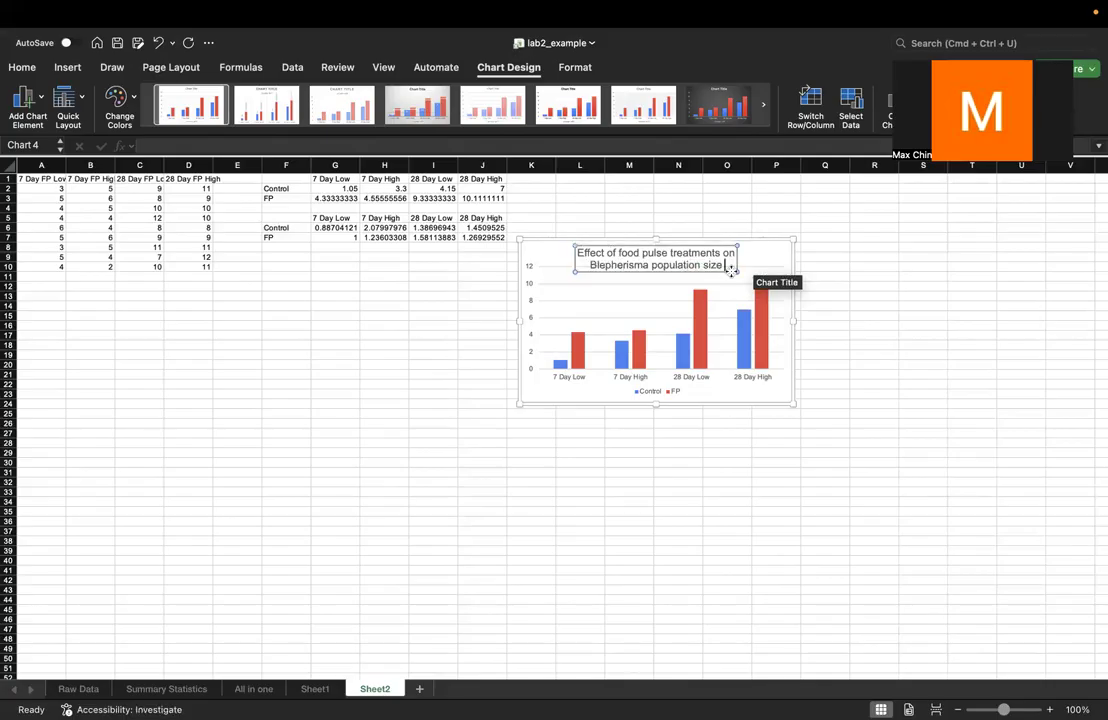
pyautogui.click(873, 246)
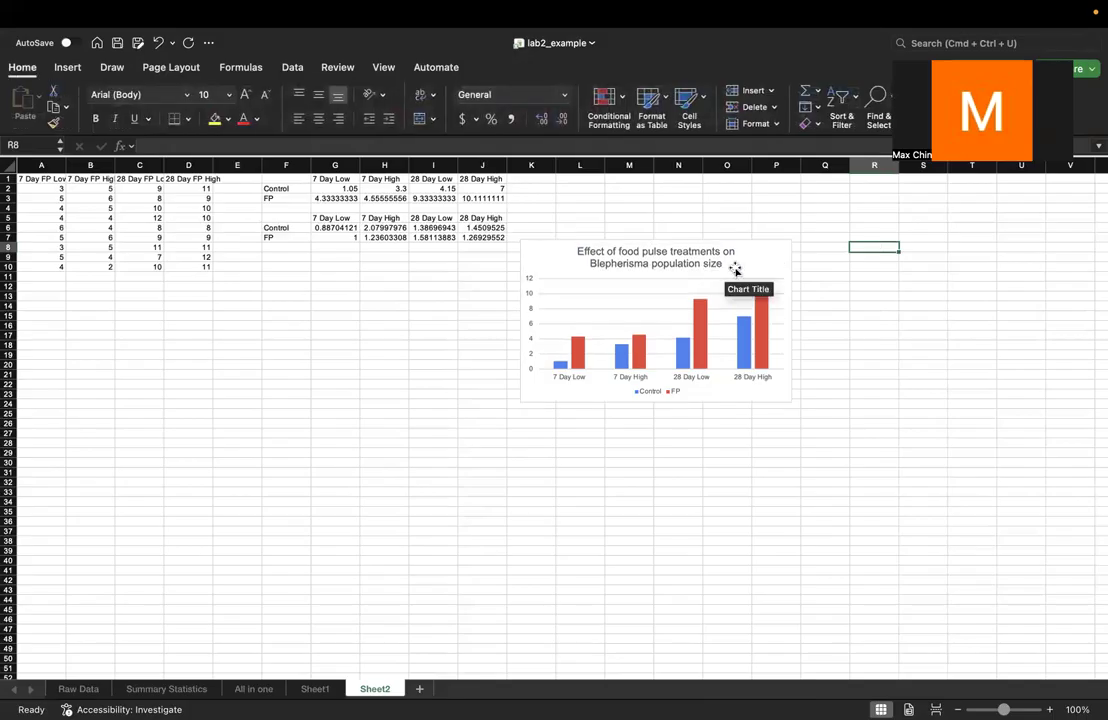
# Step: Add a primary vertical axis title reading "Population size" to the column chart
pyautogui.click(781, 399)
pyautogui.click(594, 256)
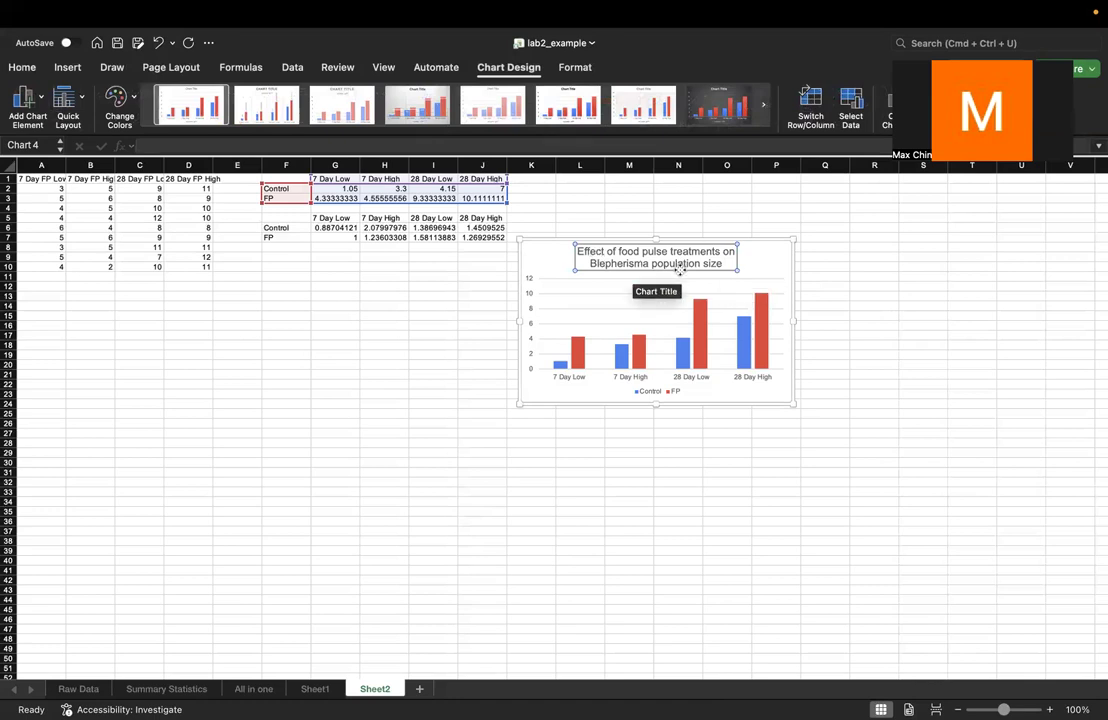
pyautogui.click(542, 306)
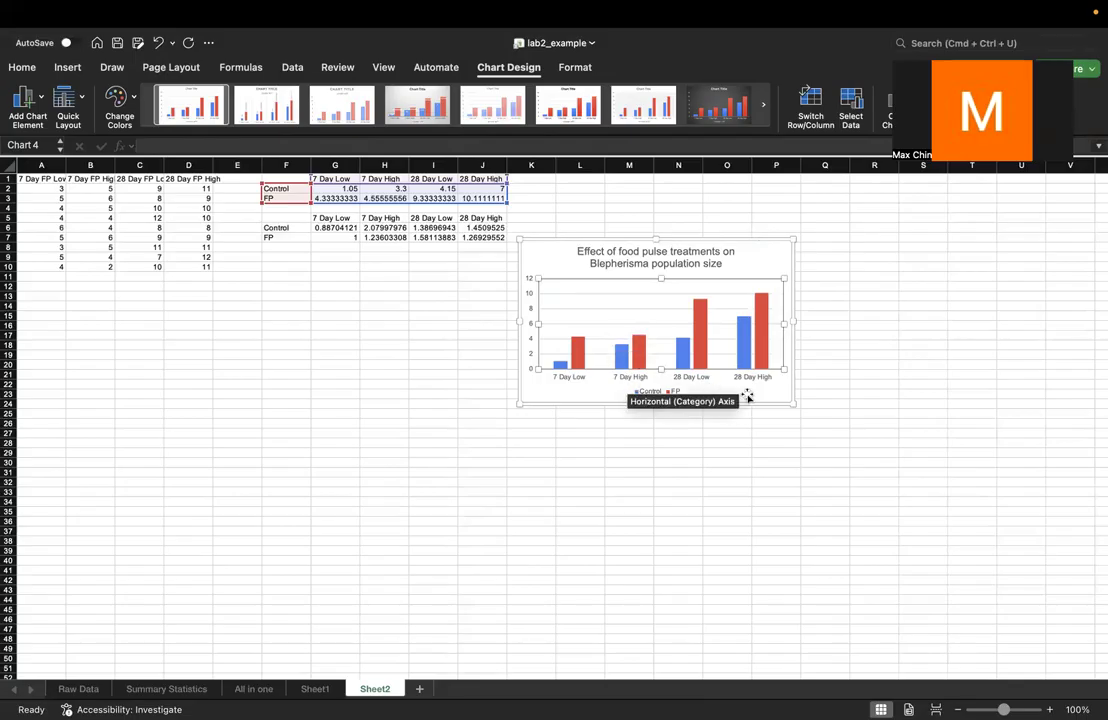
pyautogui.click(38, 100)
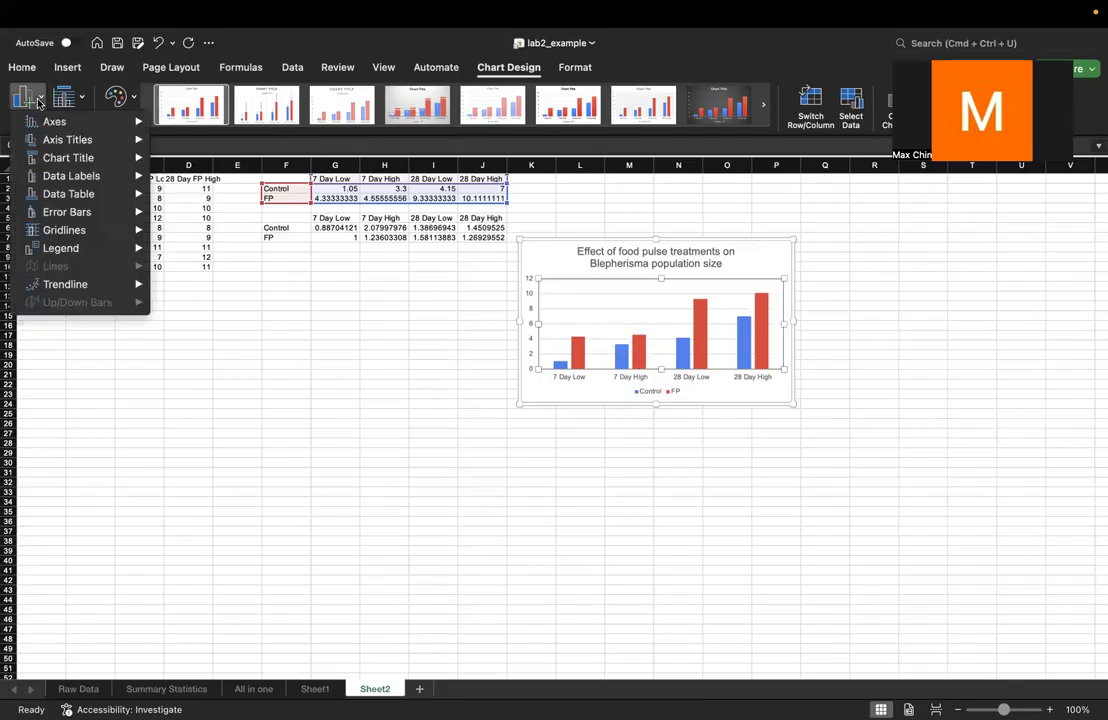
pyautogui.moveTo(82, 128)
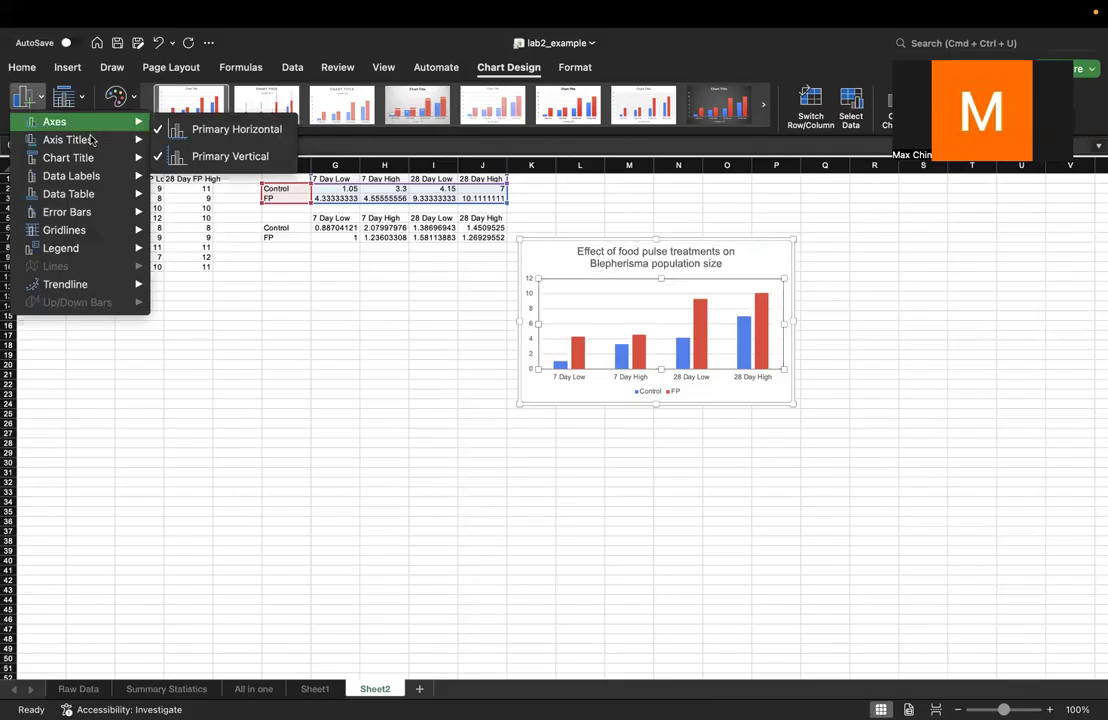
pyautogui.click(216, 173)
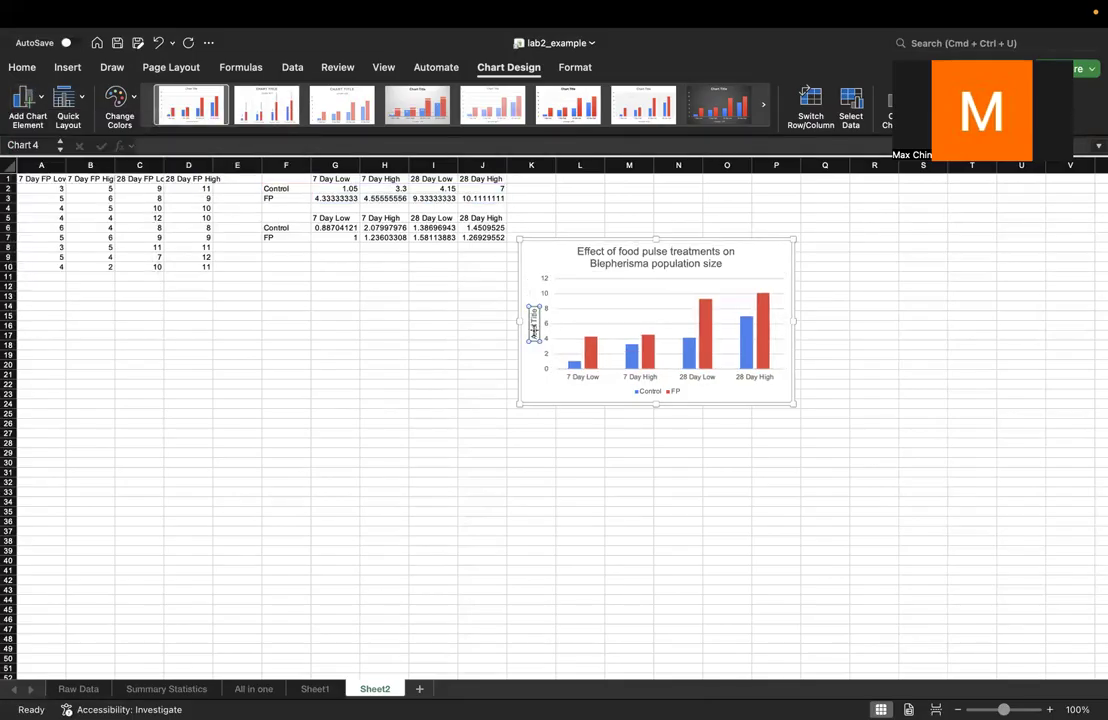
pyautogui.write('Population size')
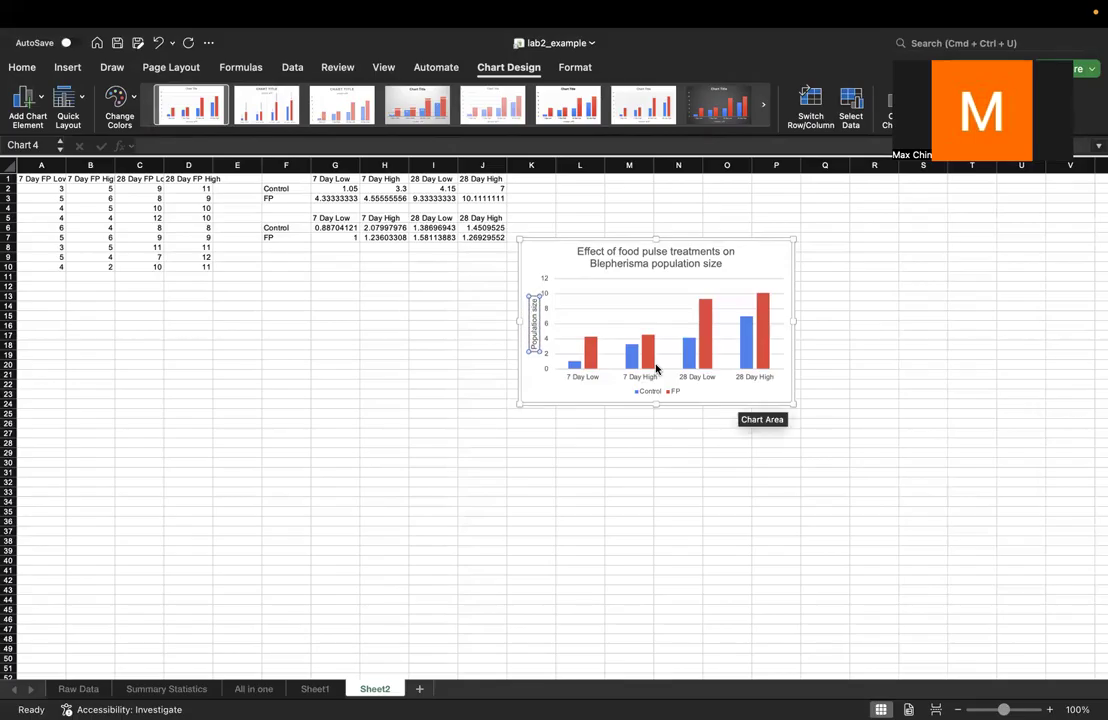
pyautogui.click(1020, 316)
# Step: Add a primary horizontal axis title reading "Age and nutrient treatment" to the chart and deselect it
pyautogui.click(630, 302)
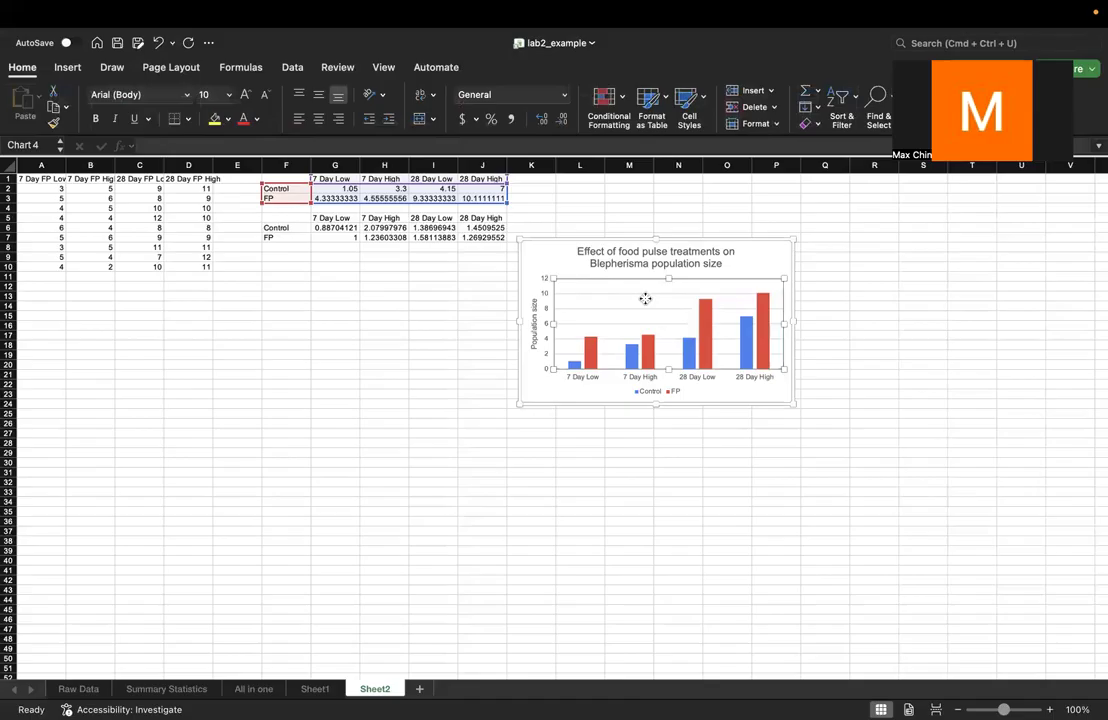
pyautogui.click(40, 100)
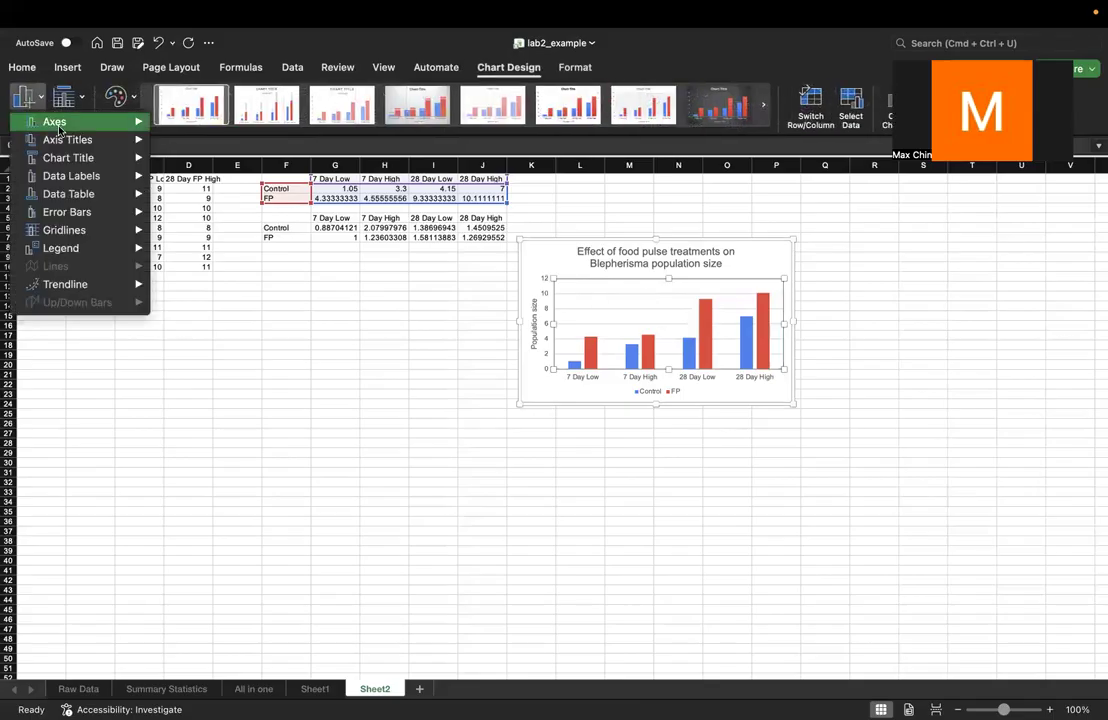
pyautogui.moveTo(65, 137)
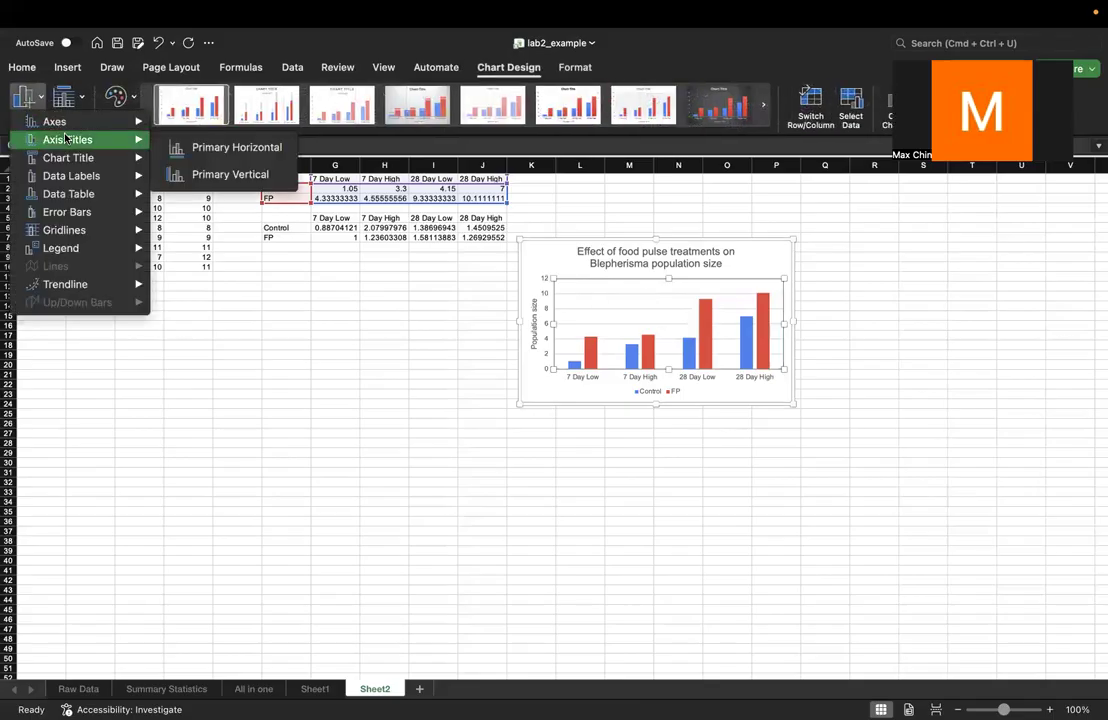
pyautogui.click(188, 147)
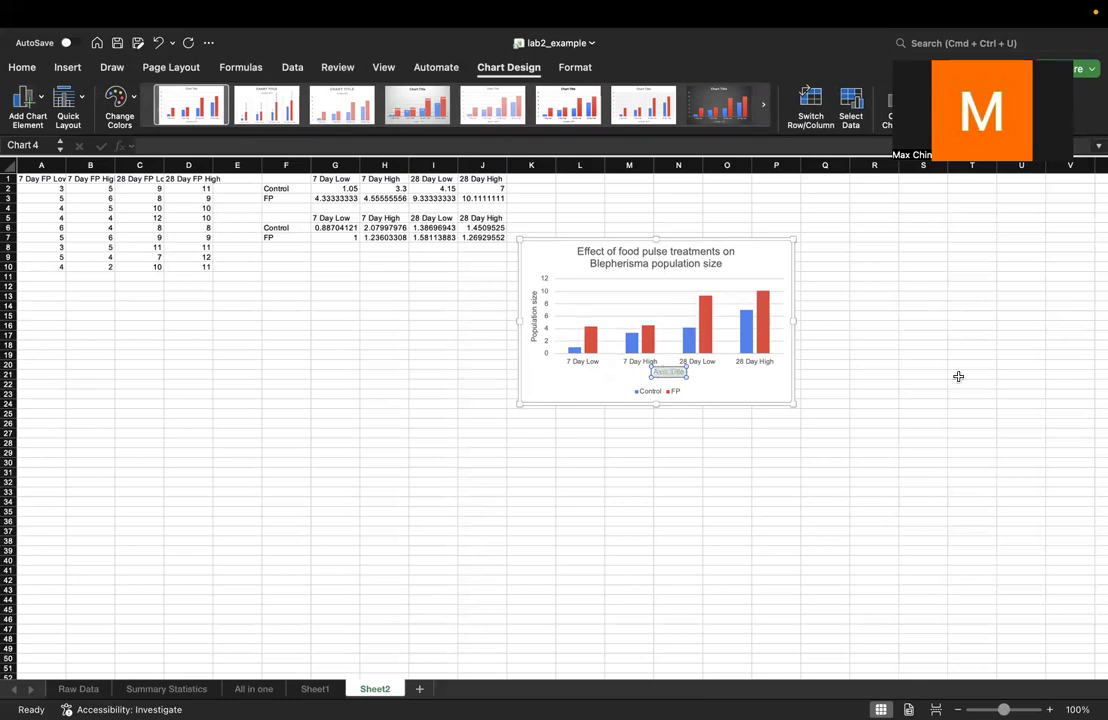
pyautogui.write('Age and nutrient tre')
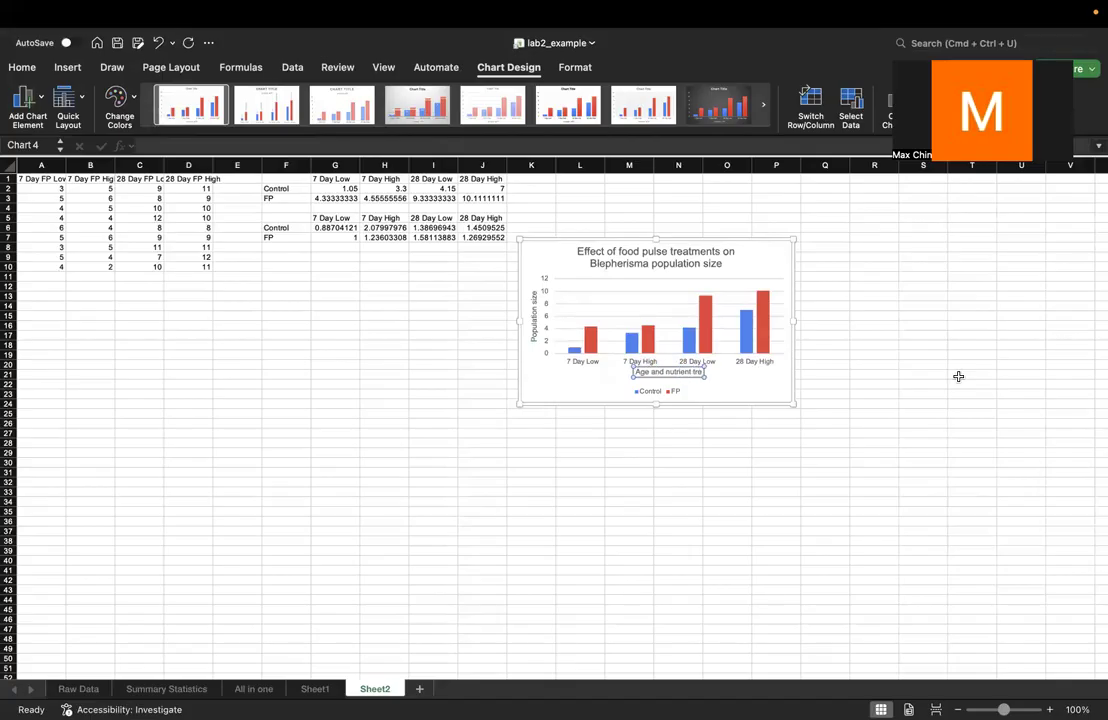
pyautogui.write('atment')
pyautogui.click(910, 373)
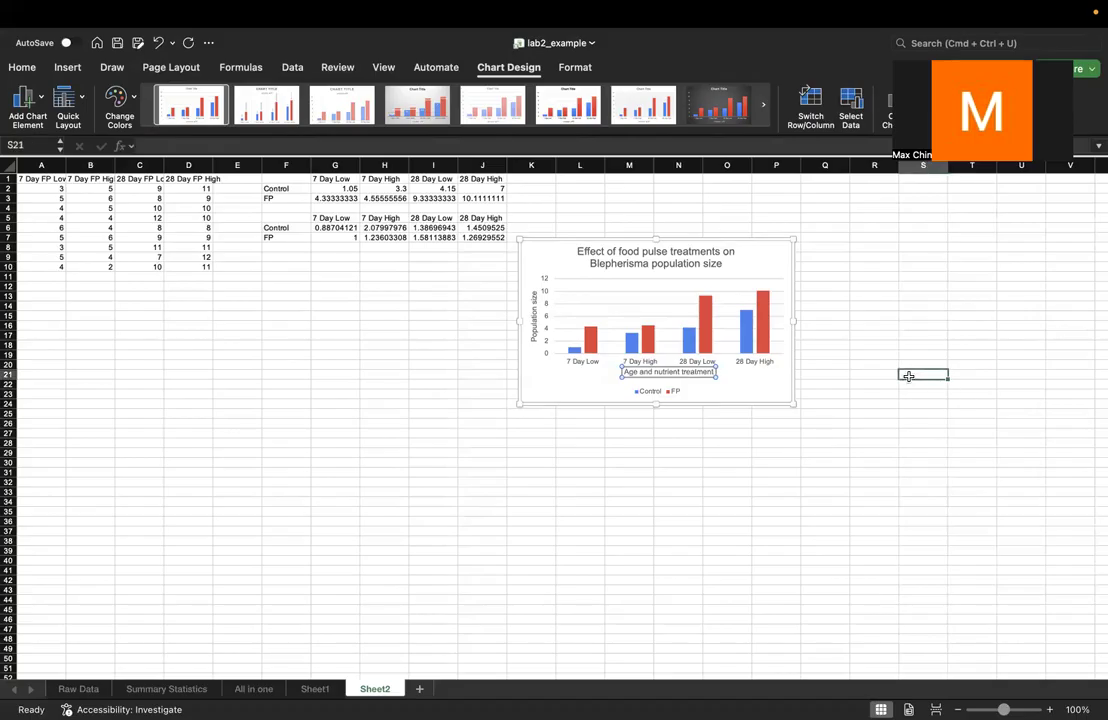
pyautogui.click(684, 374)
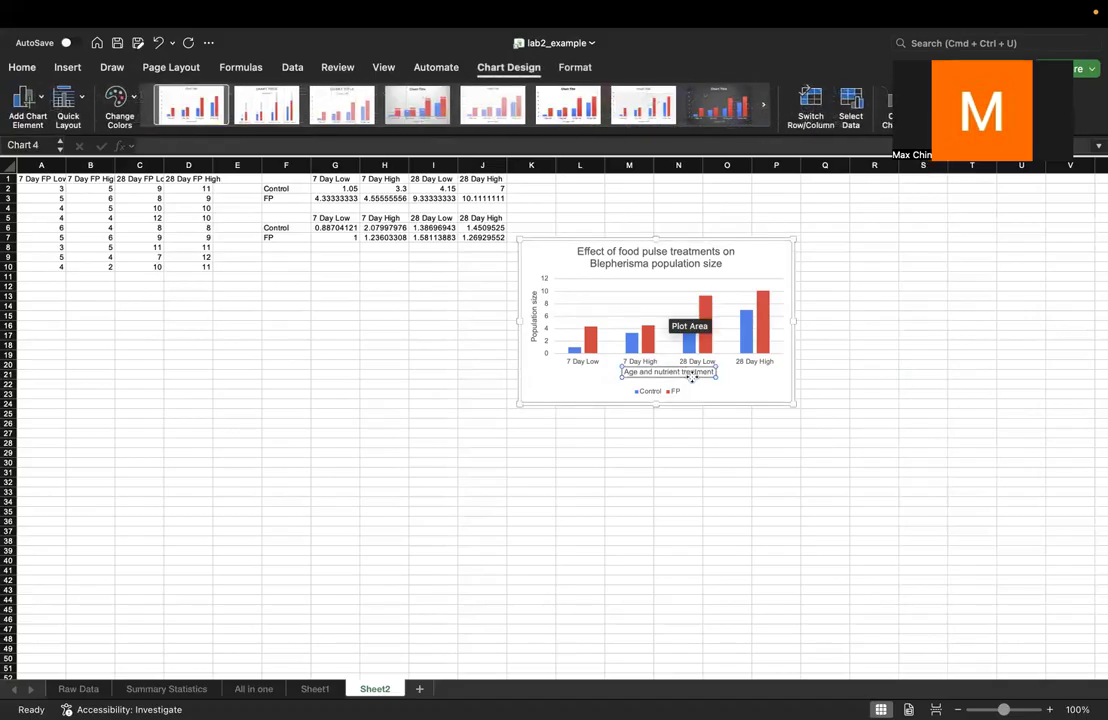
pyautogui.click(849, 417)
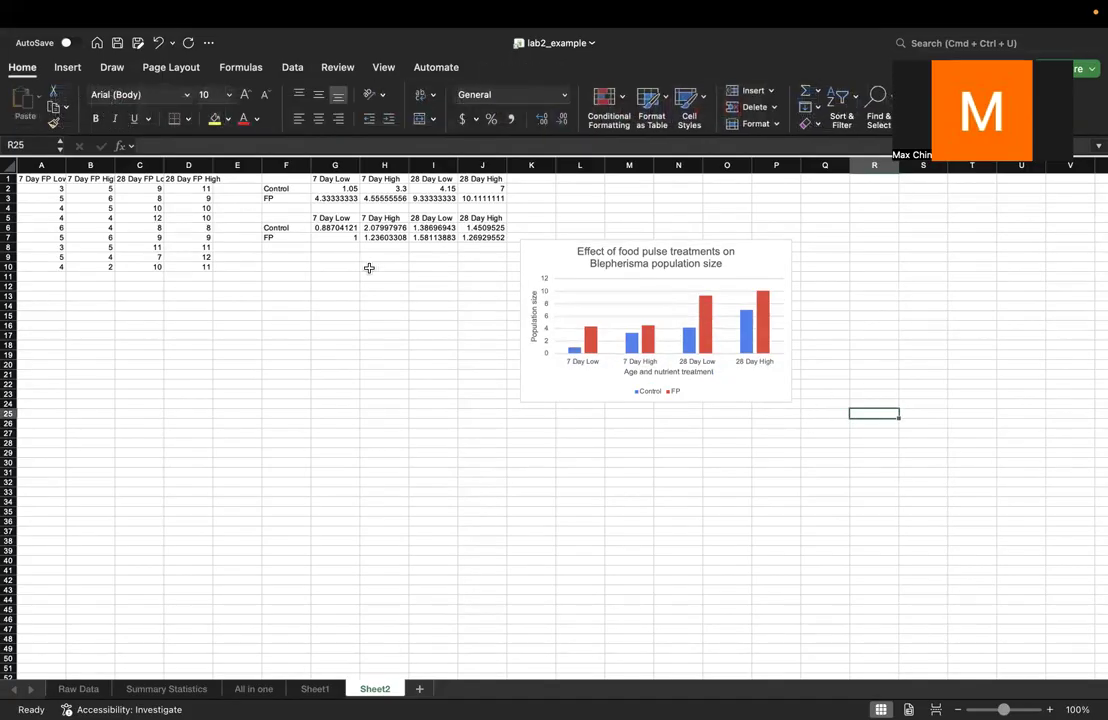
# Step: Add Standard Deviation error bars to the blue Control series only
pyautogui.click(575, 352)
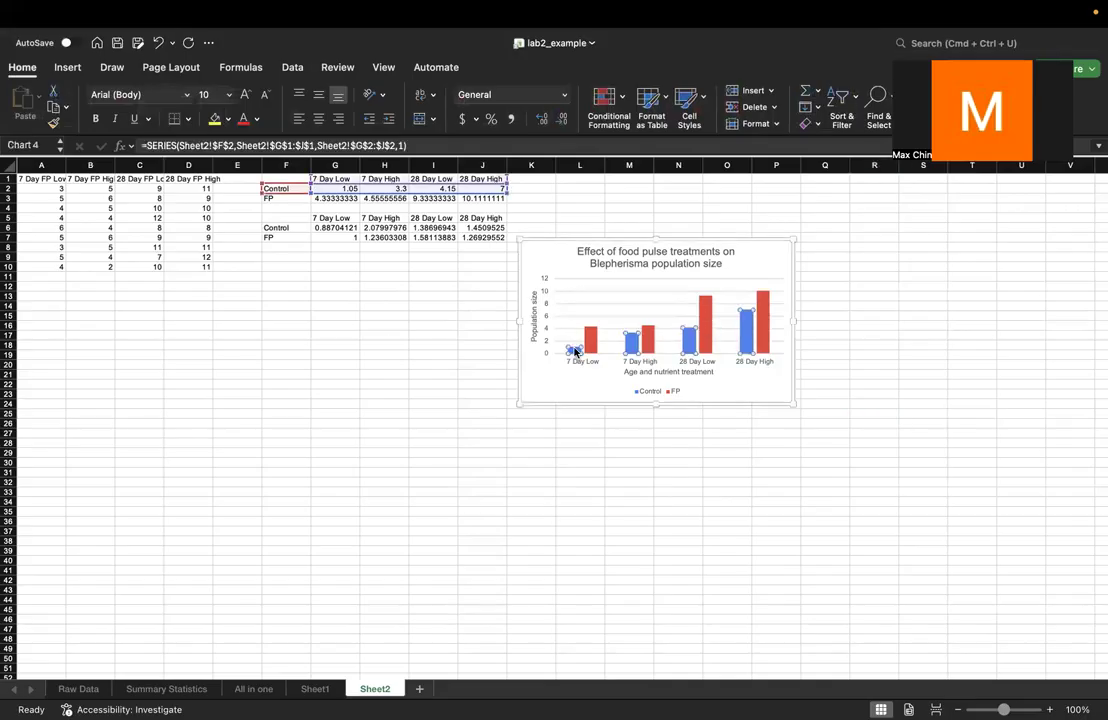
pyautogui.click(43, 99)
pyautogui.click(43, 99)
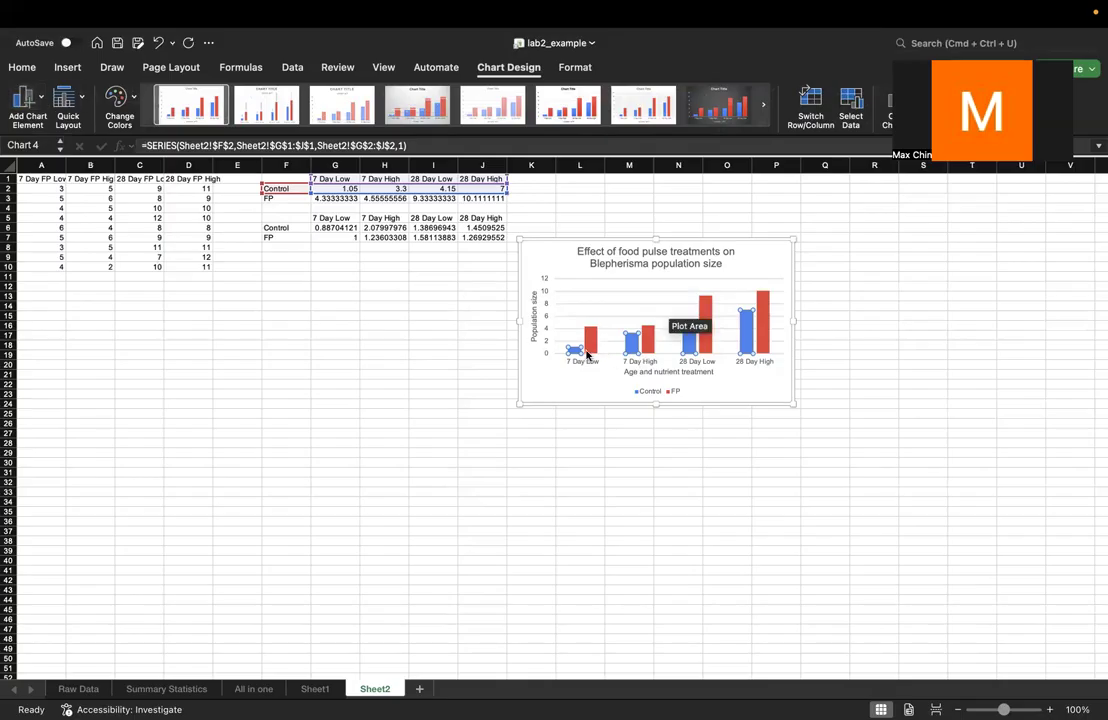
pyautogui.click(590, 340)
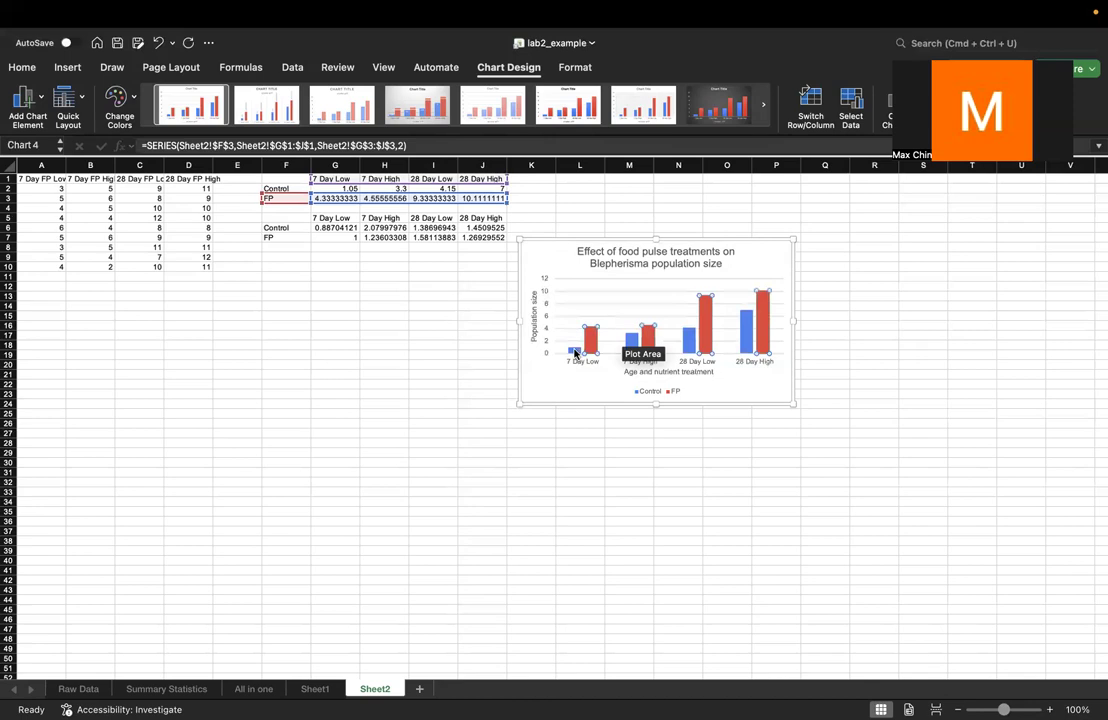
pyautogui.click(578, 350)
pyautogui.click(589, 344)
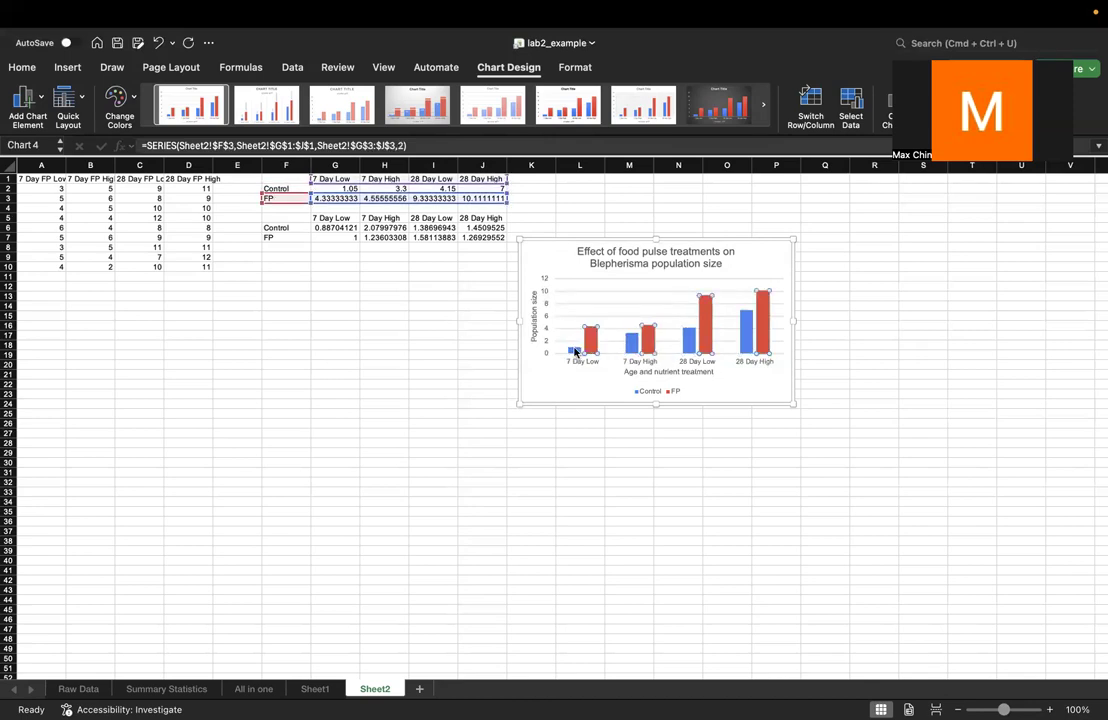
pyautogui.click(575, 352)
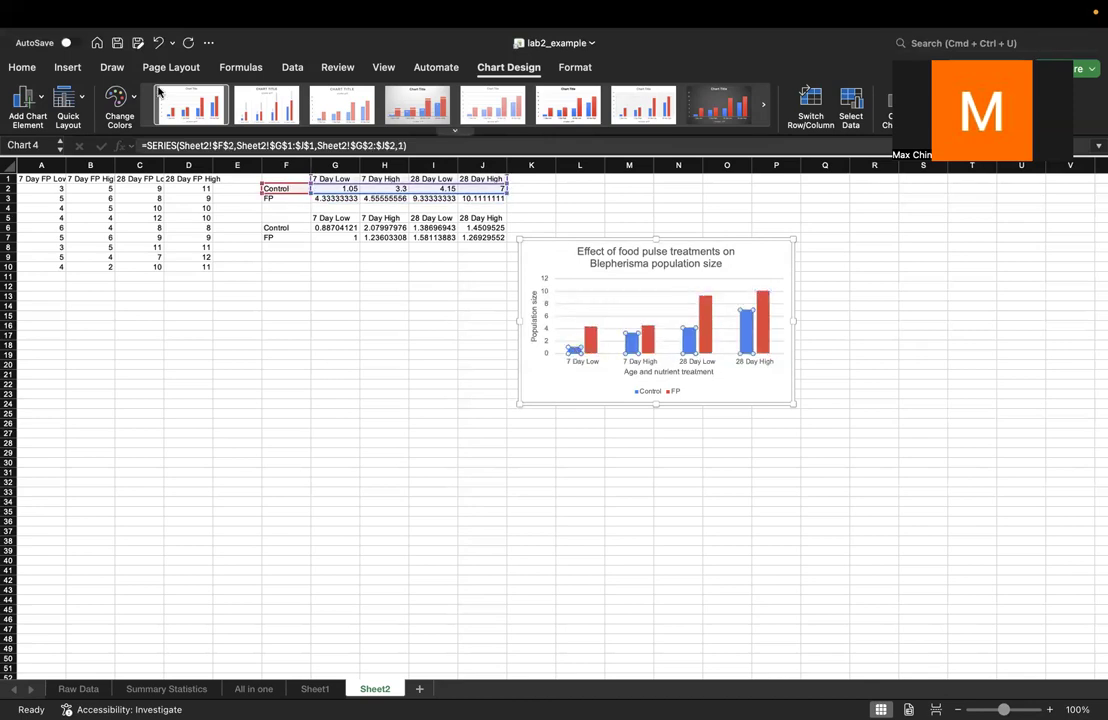
pyautogui.click(27, 95)
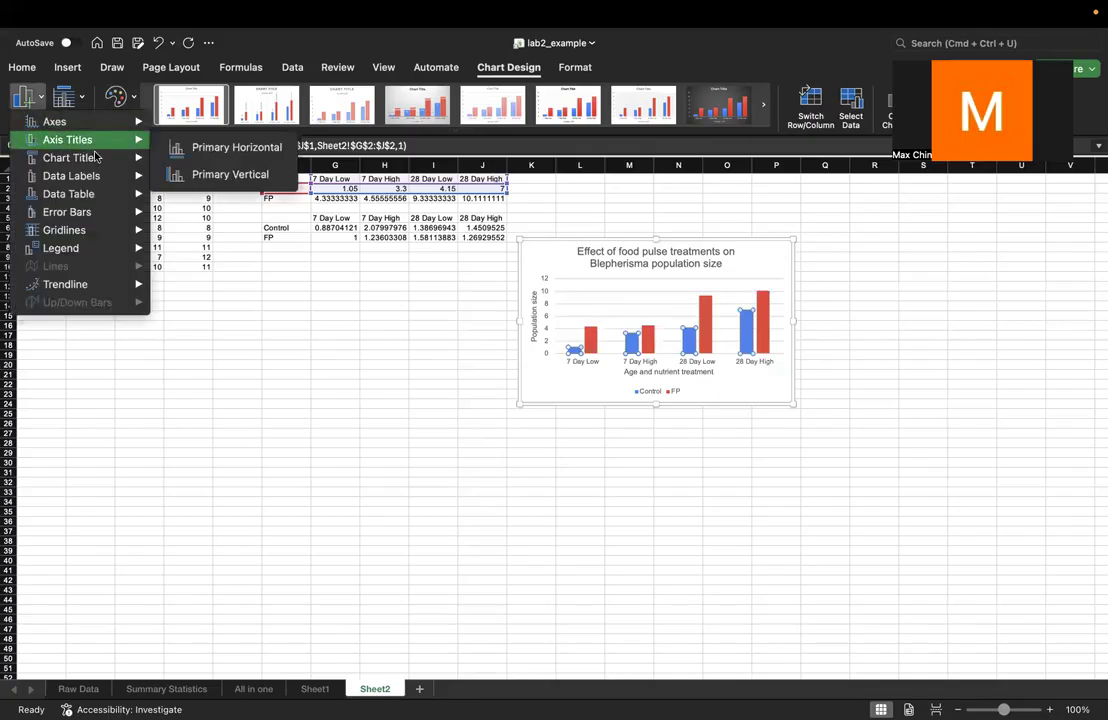
pyautogui.moveTo(117, 213)
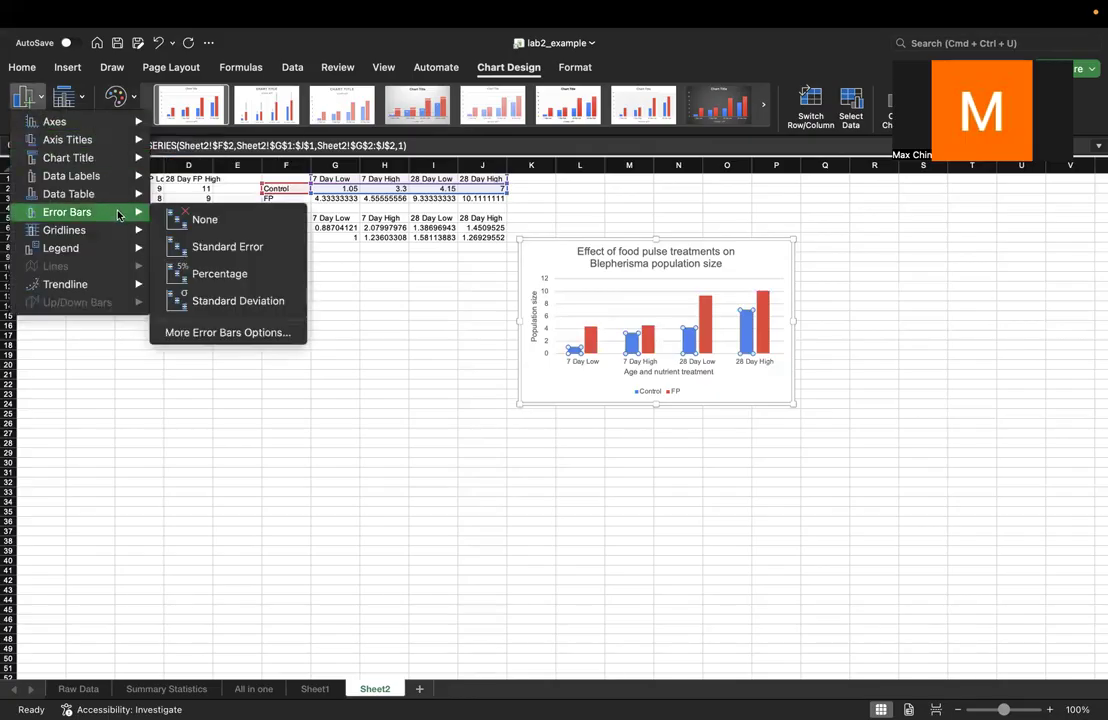
pyautogui.click(265, 307)
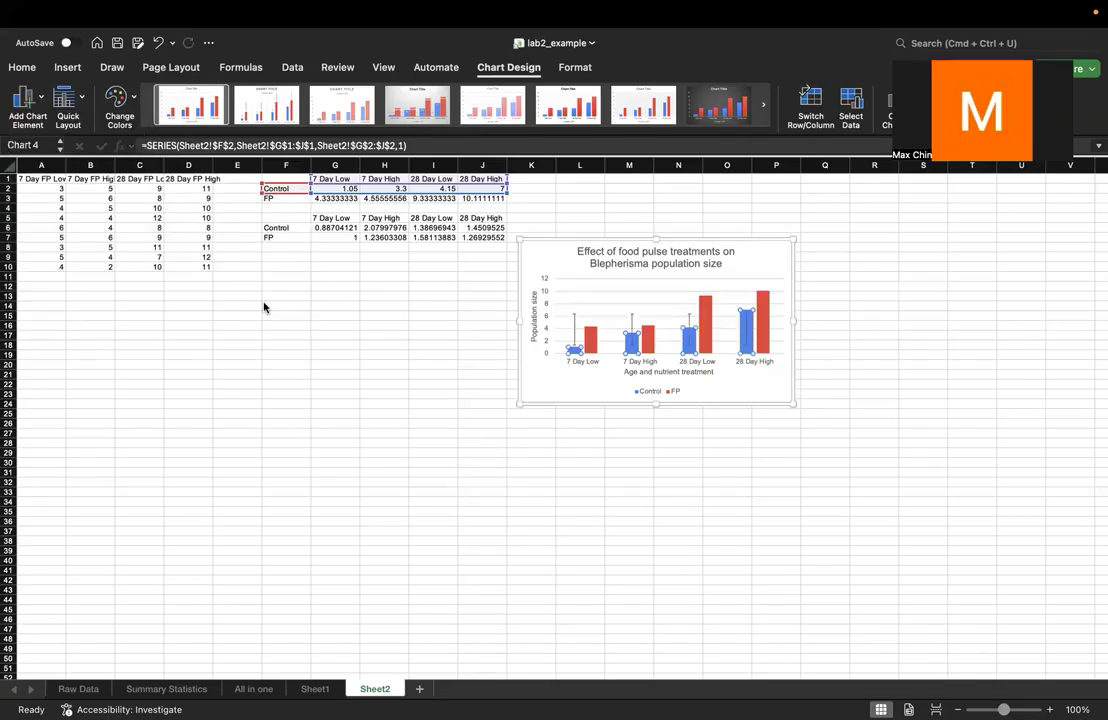
# Step: Switch the Control series' error bars from standard deviation to a custom error amount and open its value entry
pyautogui.click(573, 350)
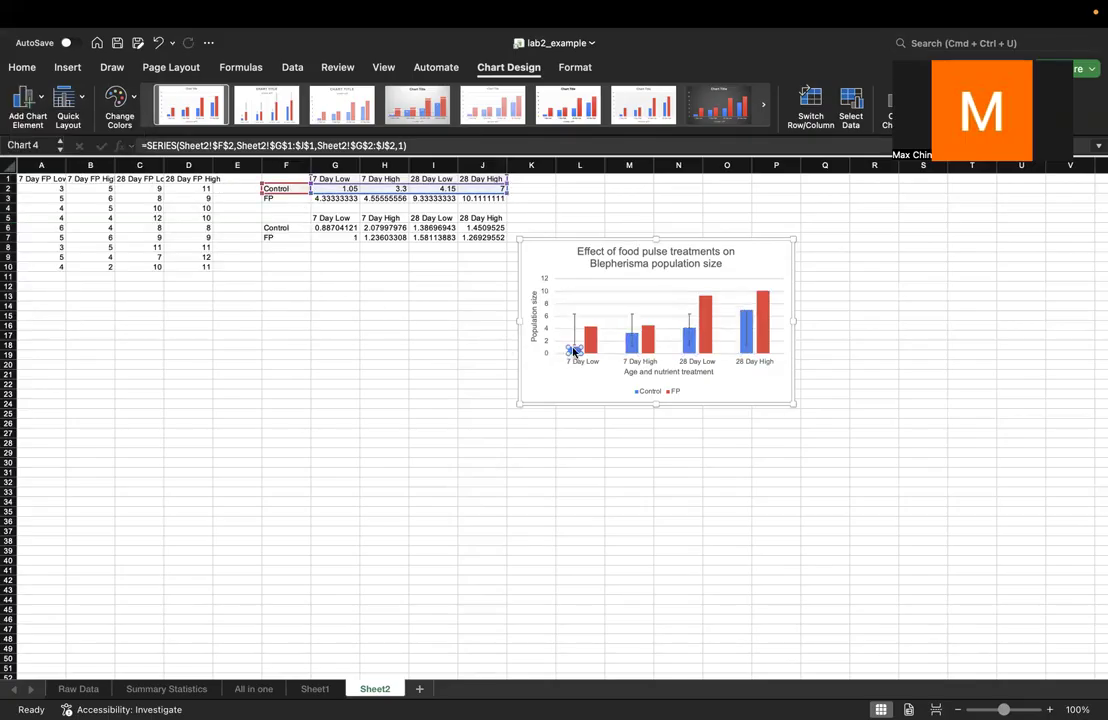
pyautogui.rightClick(573, 350)
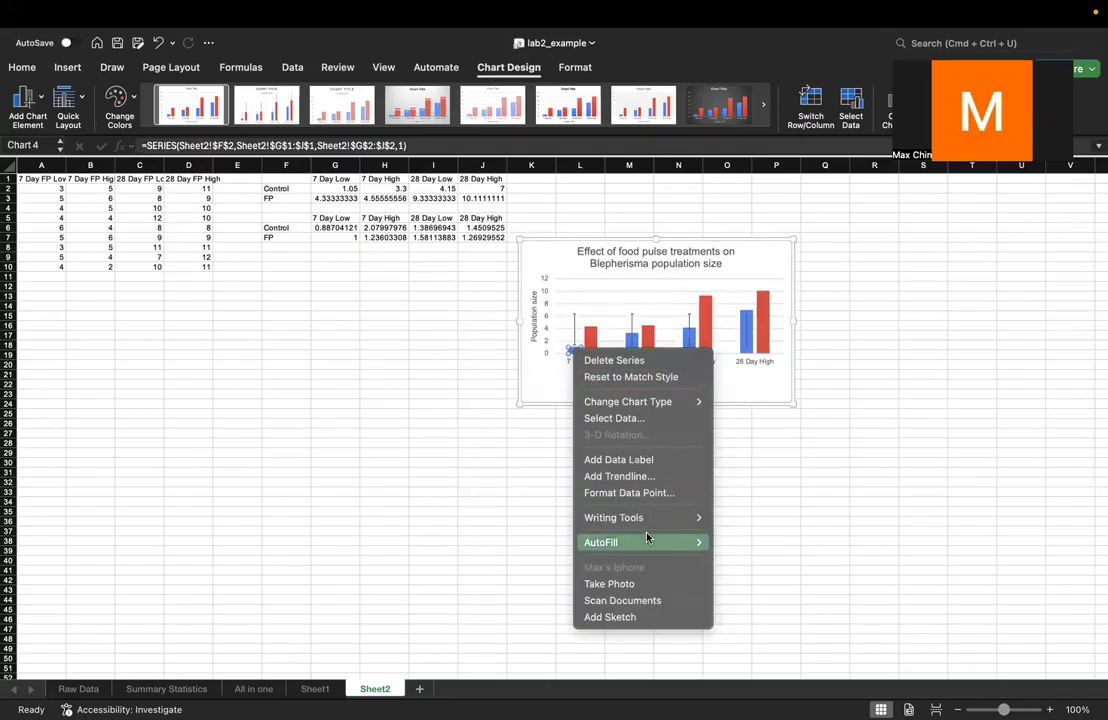
pyautogui.click(573, 329)
pyautogui.click(574, 328)
pyautogui.rightClick(574, 328)
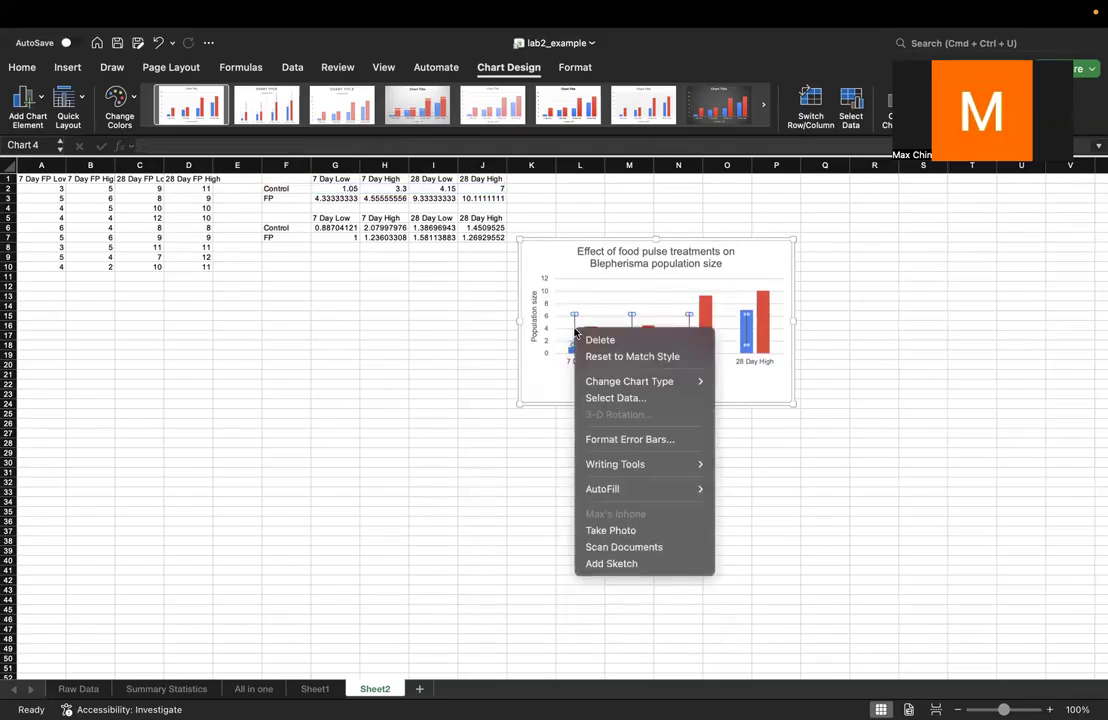
pyautogui.click(645, 439)
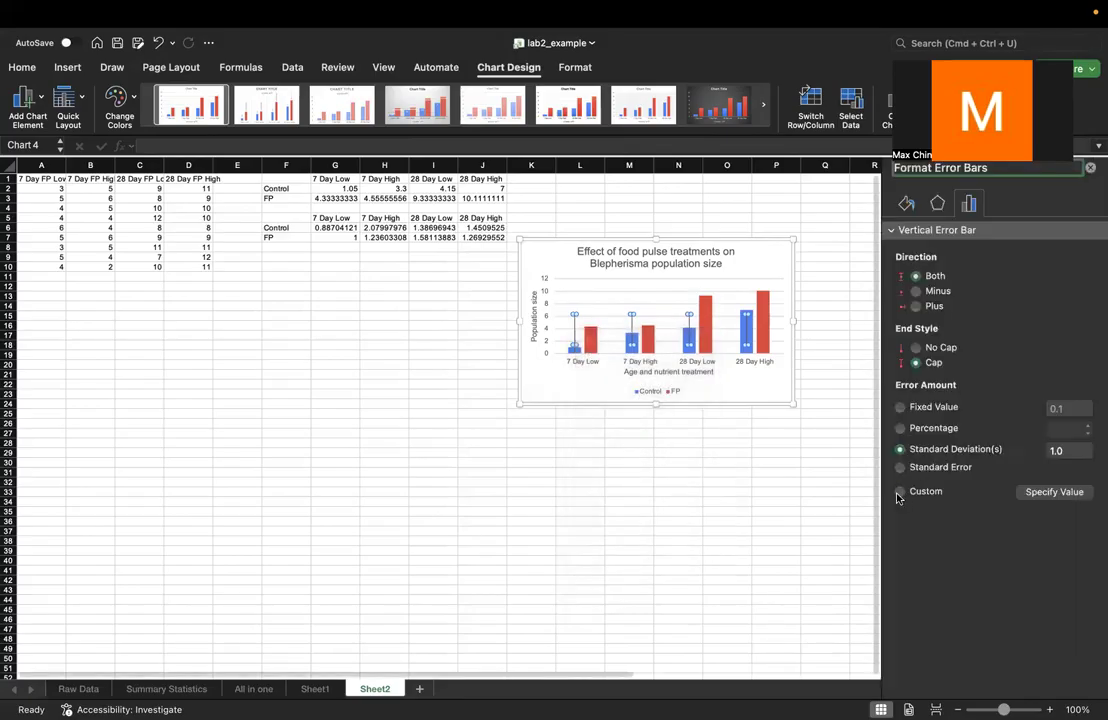
pyautogui.click(900, 491)
pyautogui.click(1040, 492)
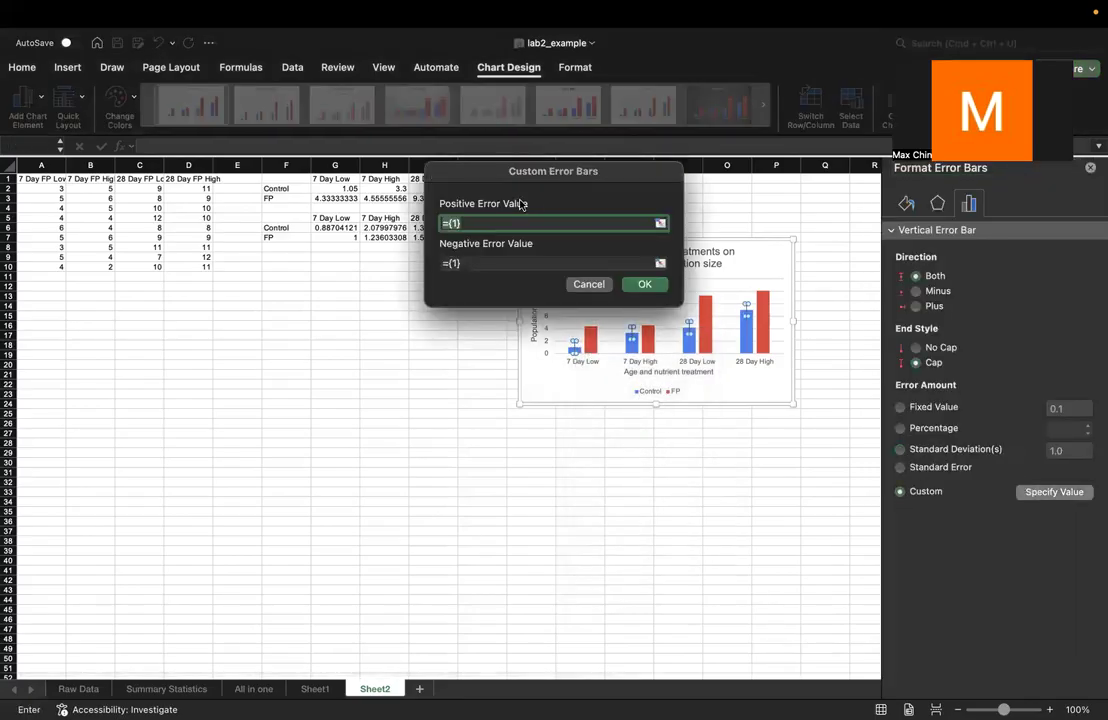
# Step: Use Sheet2!$G$6:$J$6 for both the positive and negative error values of the Control series, then deselect the chart
pyautogui.moveTo(334, 226); pyautogui.dragTo(468, 229)
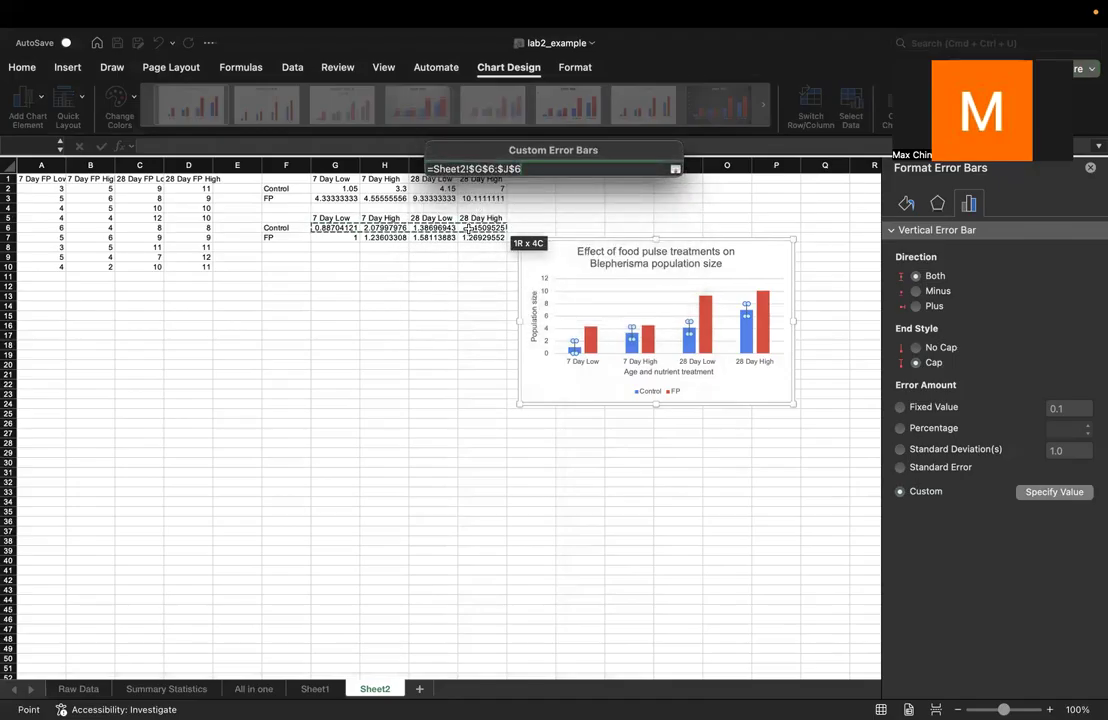
pyautogui.moveTo(468, 229); pyautogui.dragTo(468, 229)
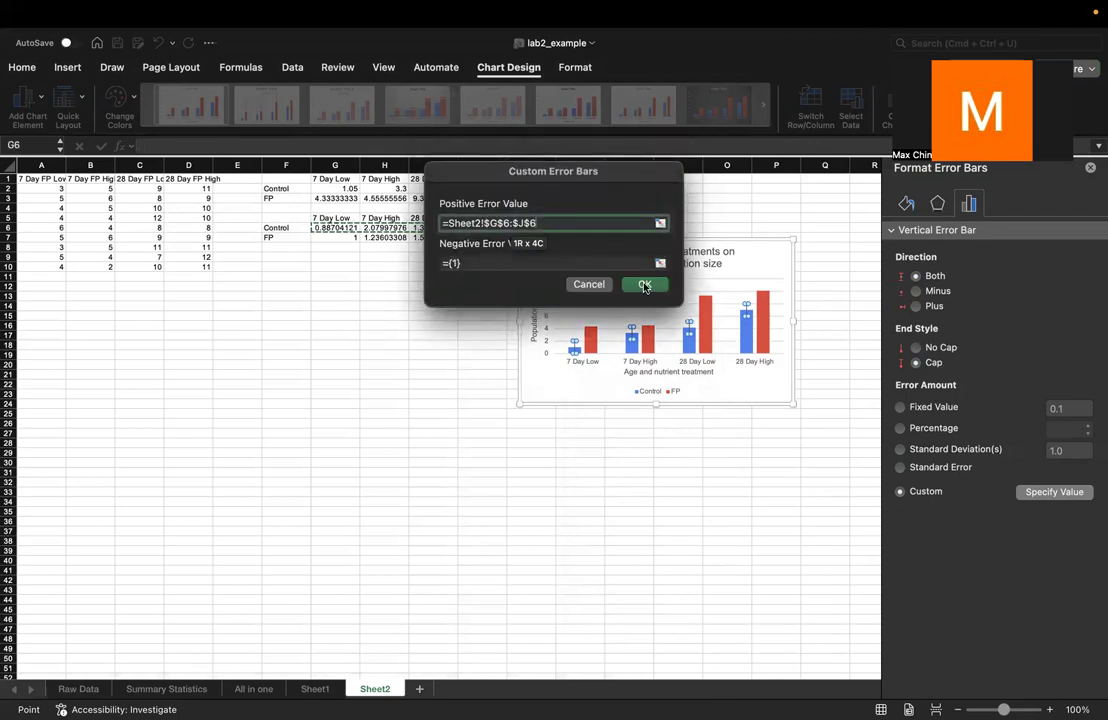
pyautogui.click(526, 266)
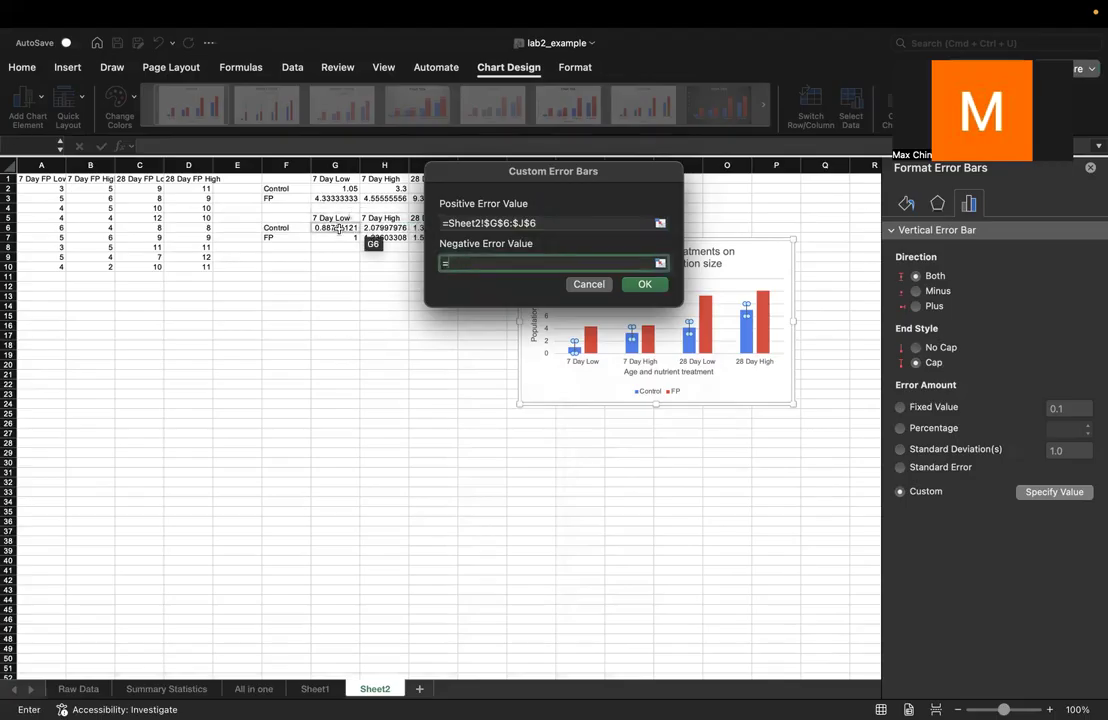
pyautogui.moveTo(339, 229); pyautogui.dragTo(470, 229)
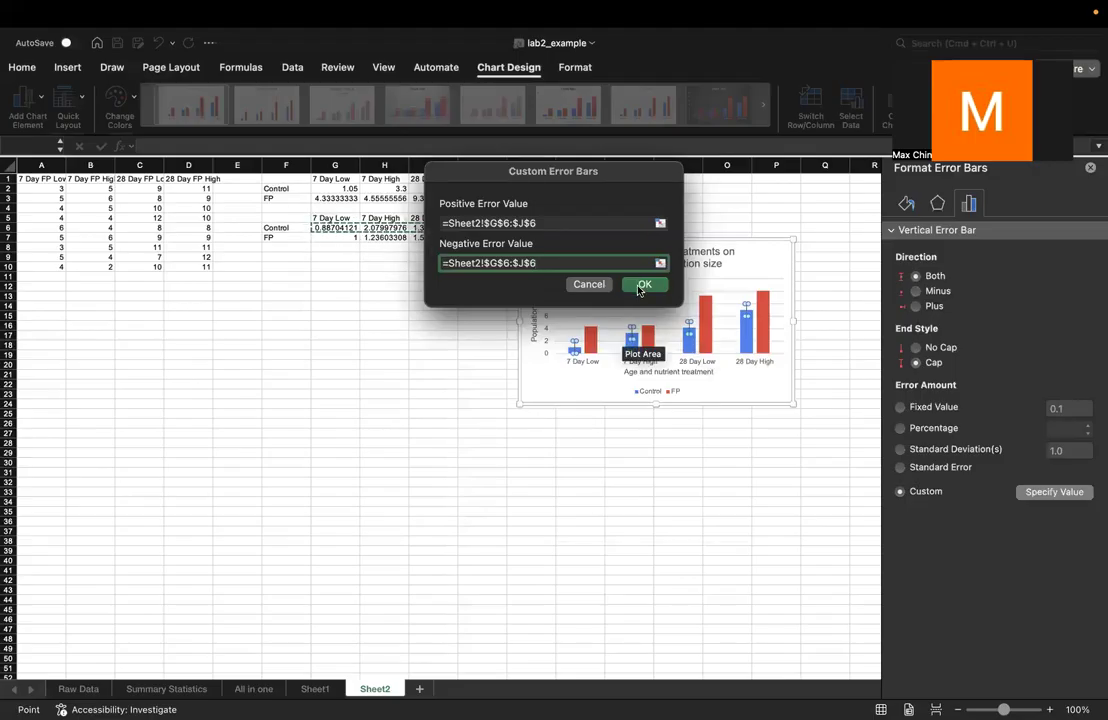
pyautogui.click(641, 285)
pyautogui.click(825, 384)
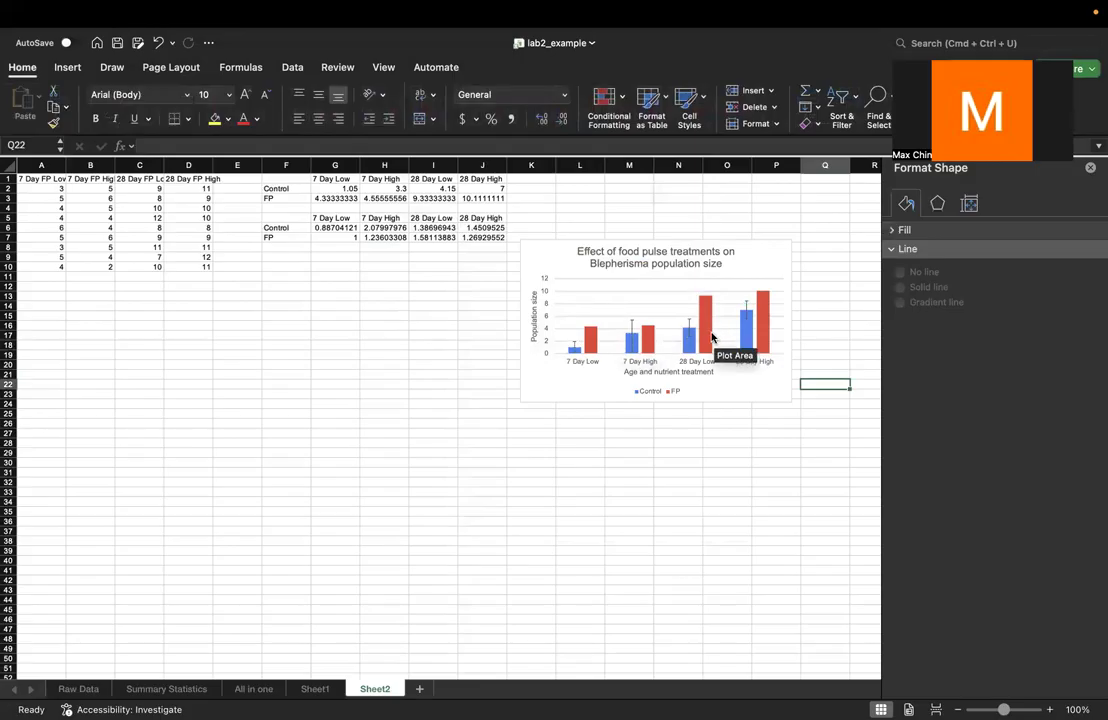
# Step: Add Standard Deviation error bars to the red FP series only
pyautogui.click(706, 337)
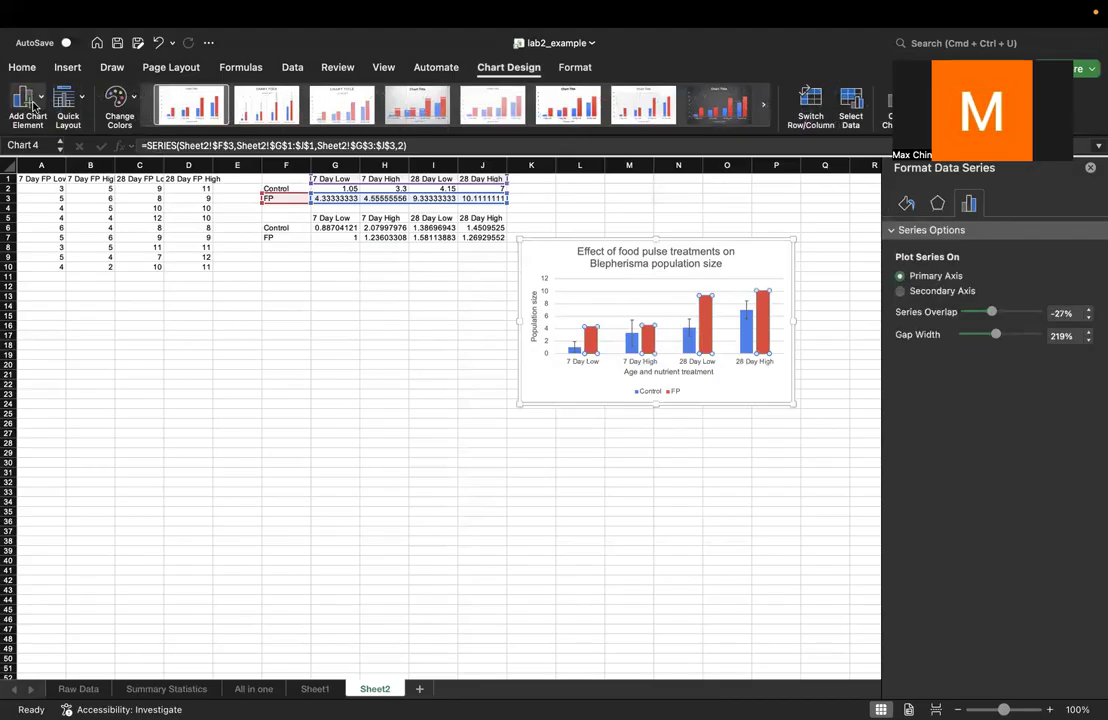
pyautogui.click(28, 100)
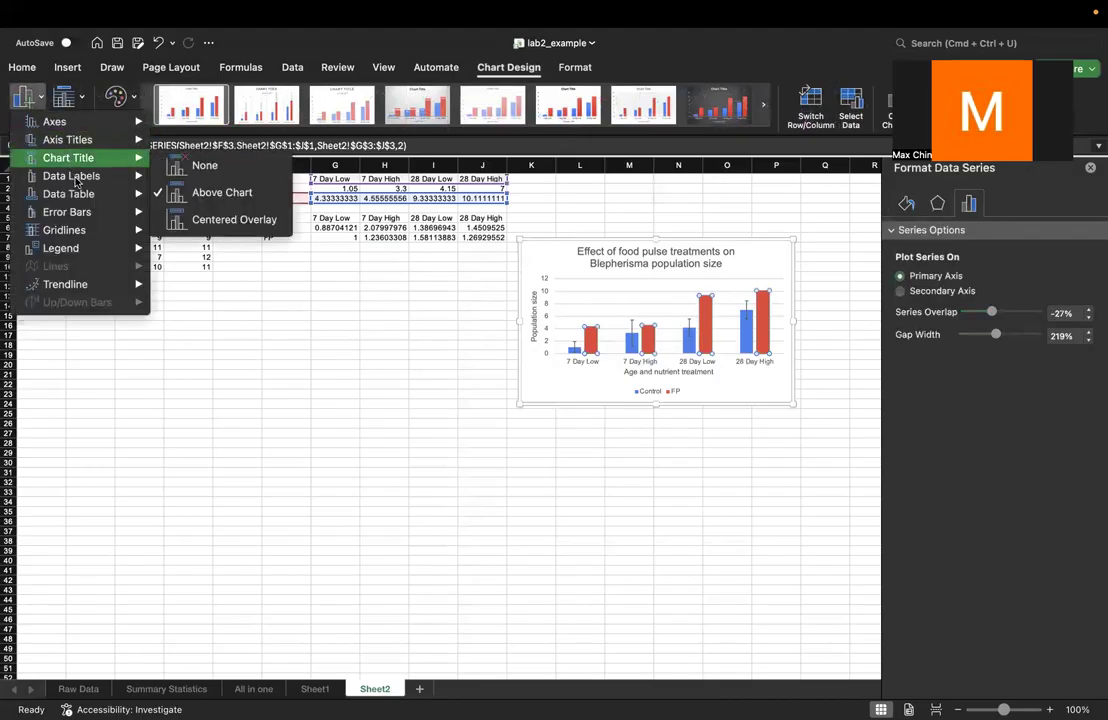
pyautogui.moveTo(88, 211)
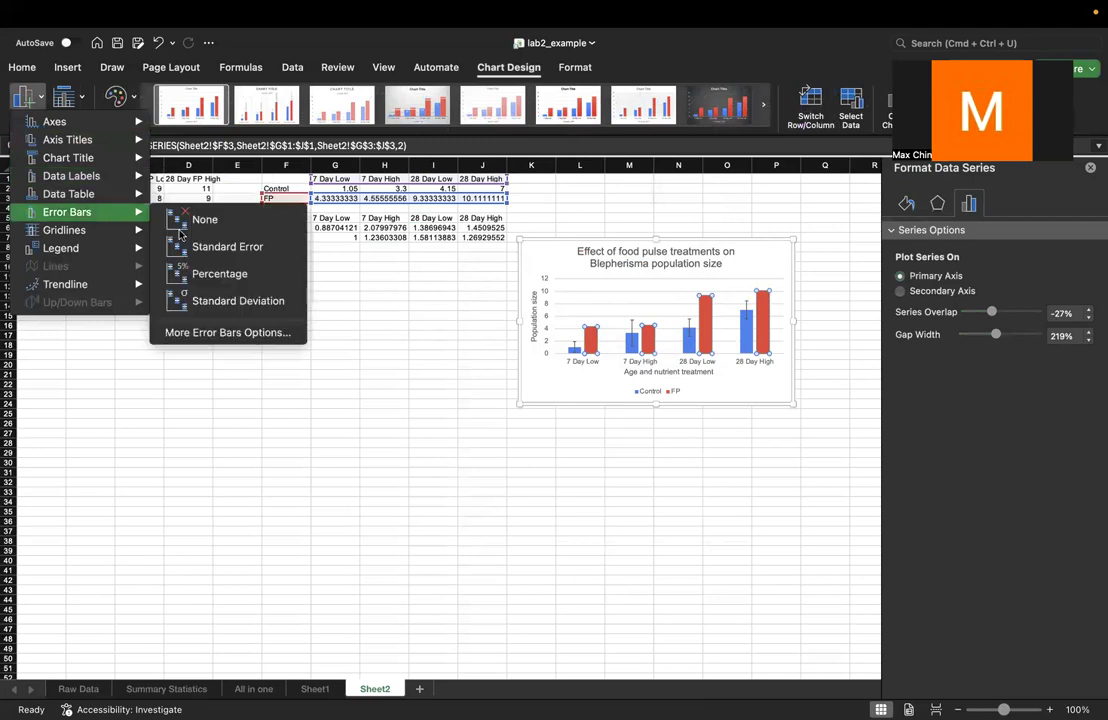
pyautogui.click(227, 300)
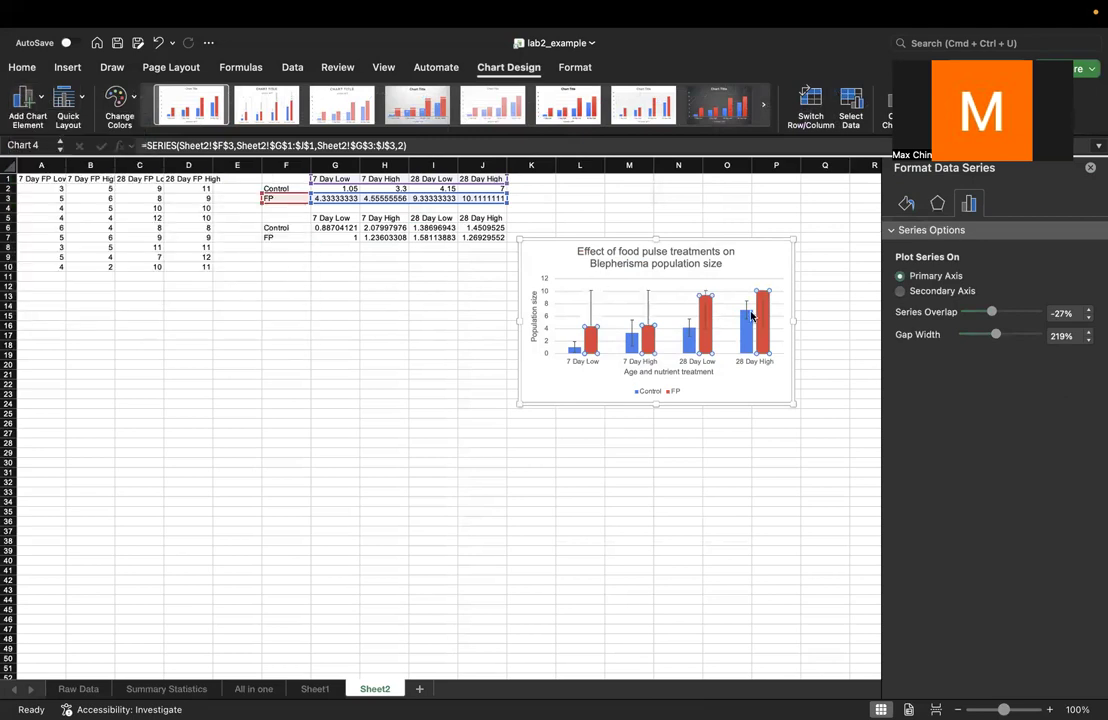
# Step: Switch the FP series' error bars to a custom error amount and open its value entry
pyautogui.click(591, 306)
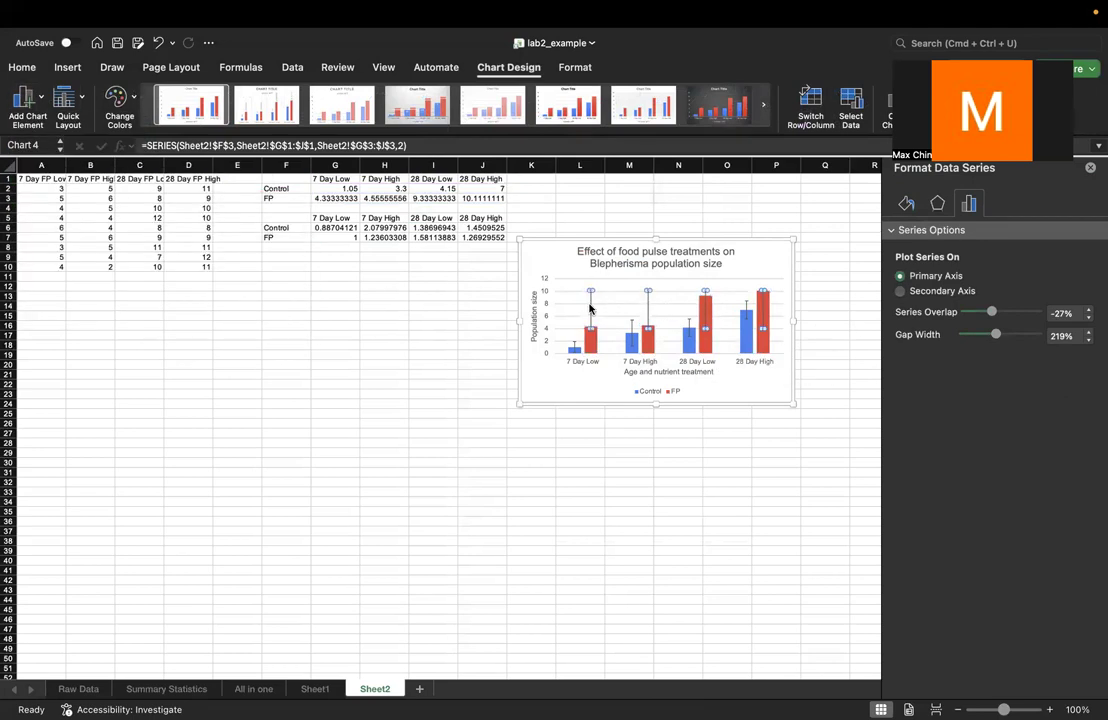
pyautogui.rightClick(590, 306)
pyautogui.click(665, 415)
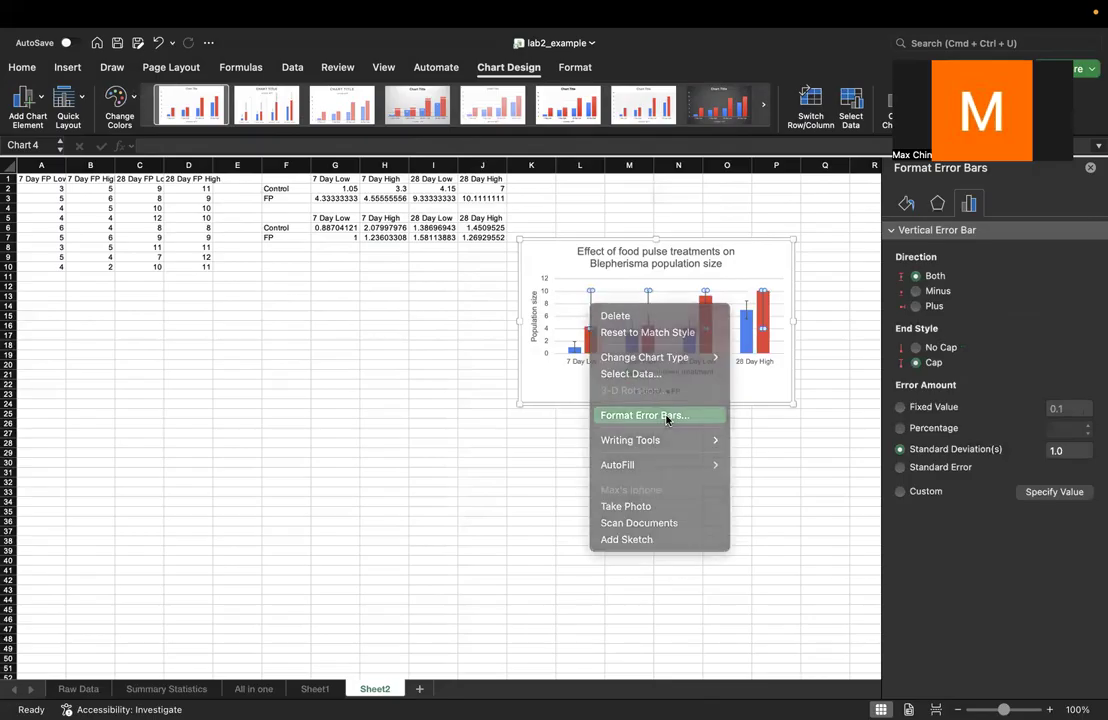
pyautogui.click(926, 491)
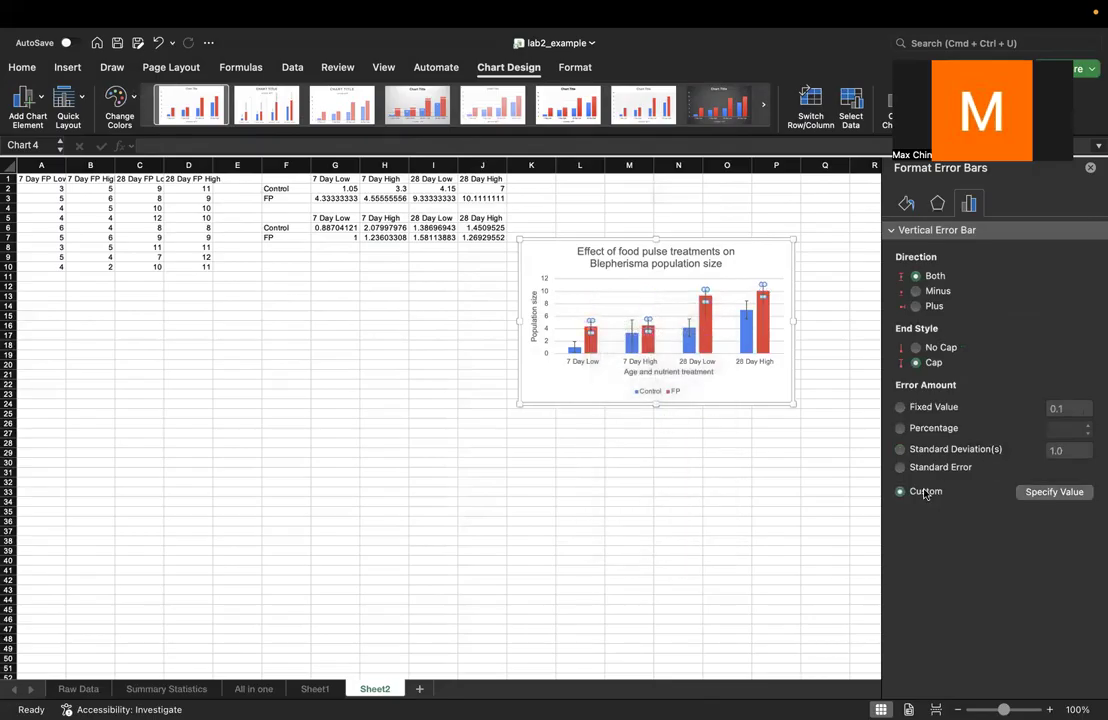
pyautogui.click(1066, 494)
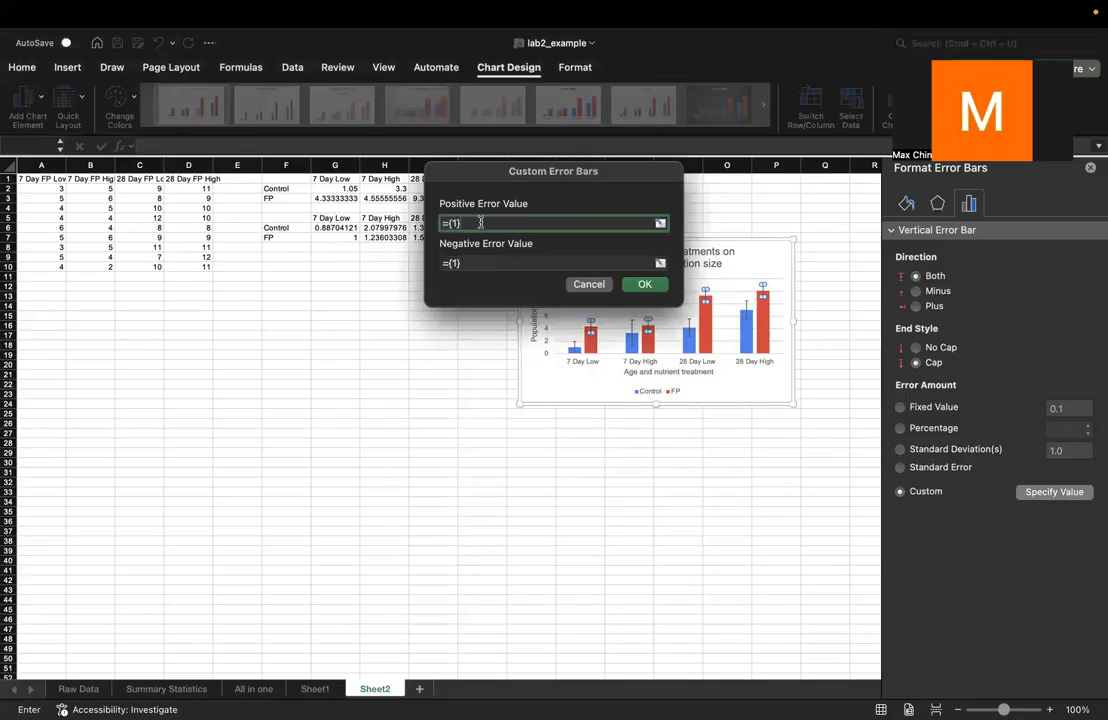
# Step: Use Sheet2!$G$7:$J$7 for both the positive and negative error values of the FP series, then deselect the chart
pyautogui.press('BackSpace')
pyautogui.moveTo(321, 238); pyautogui.dragTo(473, 238)
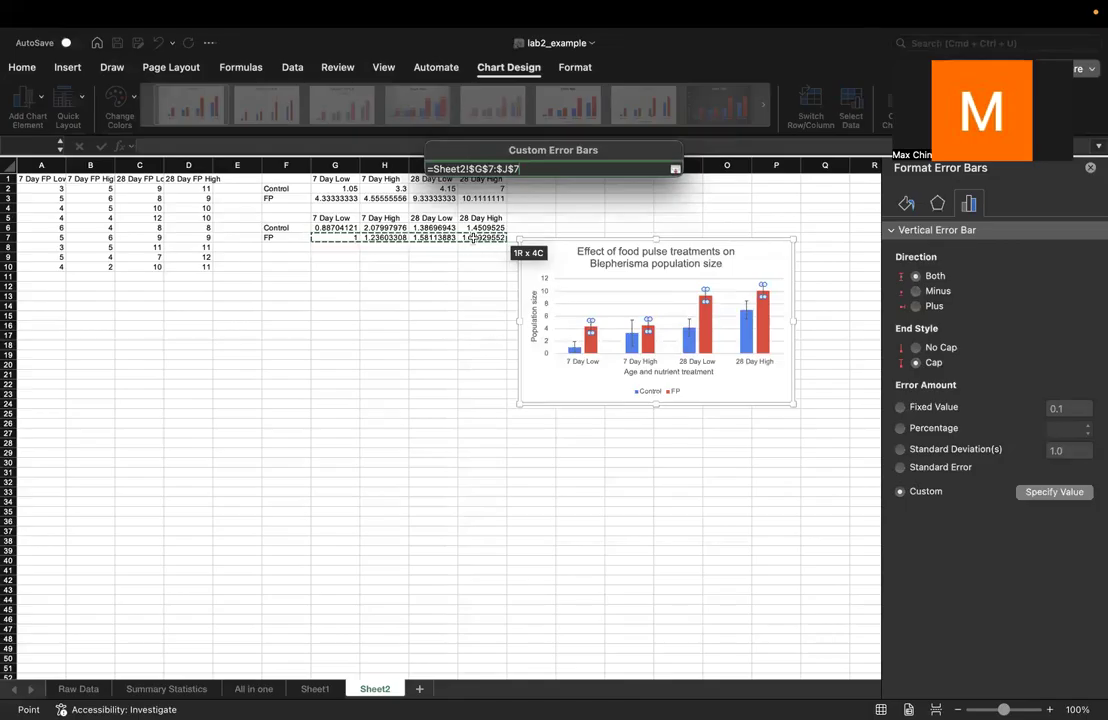
pyautogui.press('Return')
pyautogui.click(455, 263)
pyautogui.moveTo(350, 238); pyautogui.dragTo(470, 238)
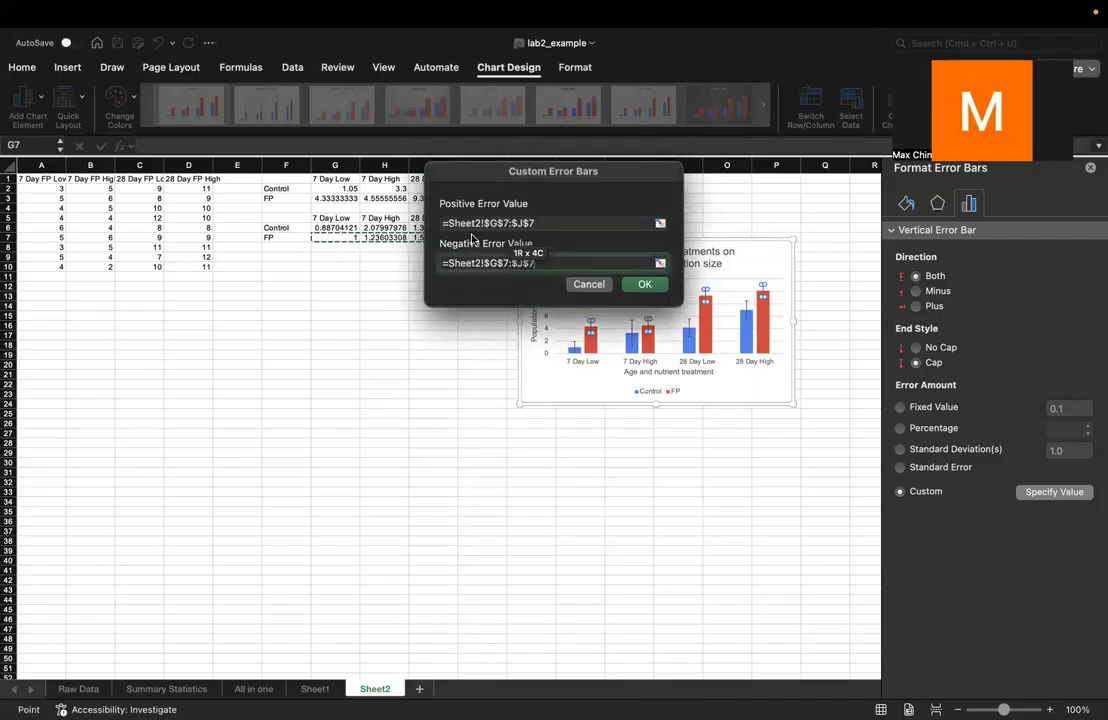
pyautogui.click(648, 284)
pyautogui.click(826, 313)
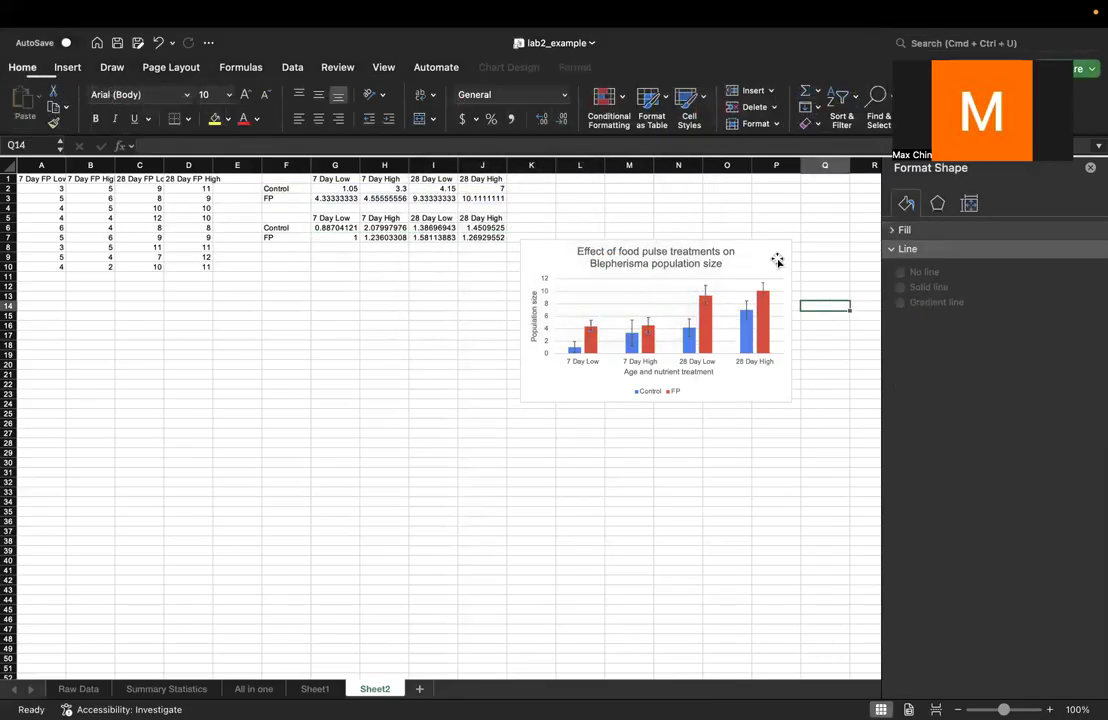
# Step: Move the chart directly below the mean and standard deviation tables and enlarge it to span about columns F to M, down to row 33
pyautogui.click(777, 257)
pyautogui.moveTo(771, 258); pyautogui.dragTo(513, 285)
pyautogui.moveTo(530, 428); pyautogui.dragTo(642, 494)
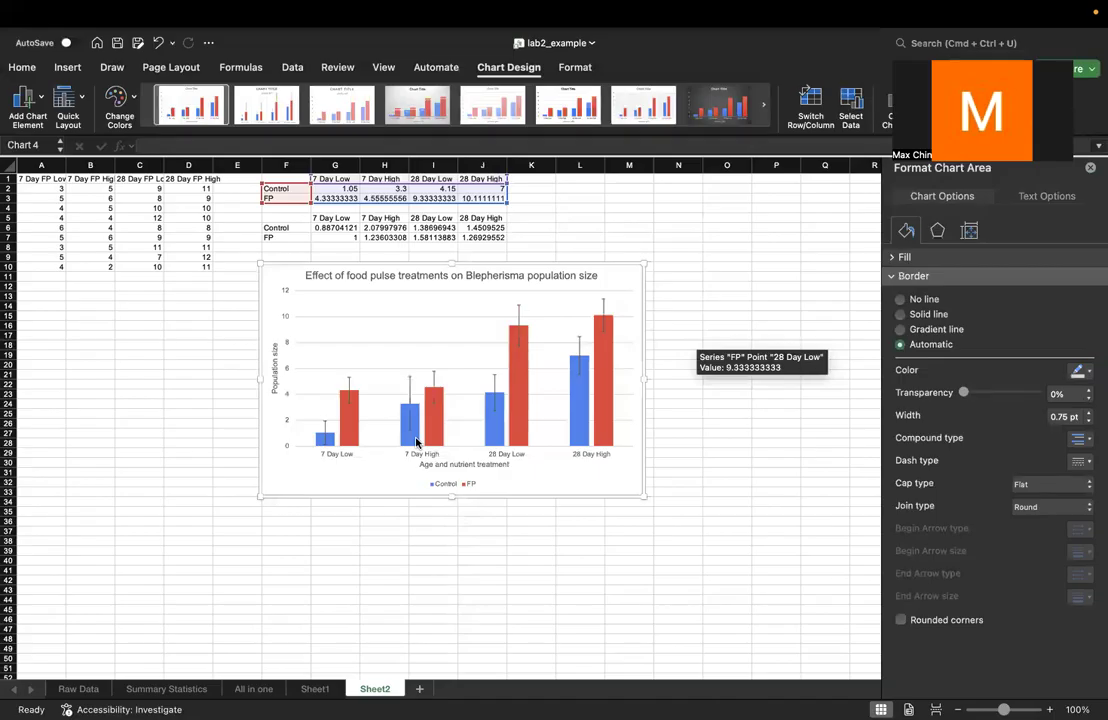
# Step: Examine the chart's vertical axis title, category labels, chart title and the Control and FP legend entries
pyautogui.click(275, 368)
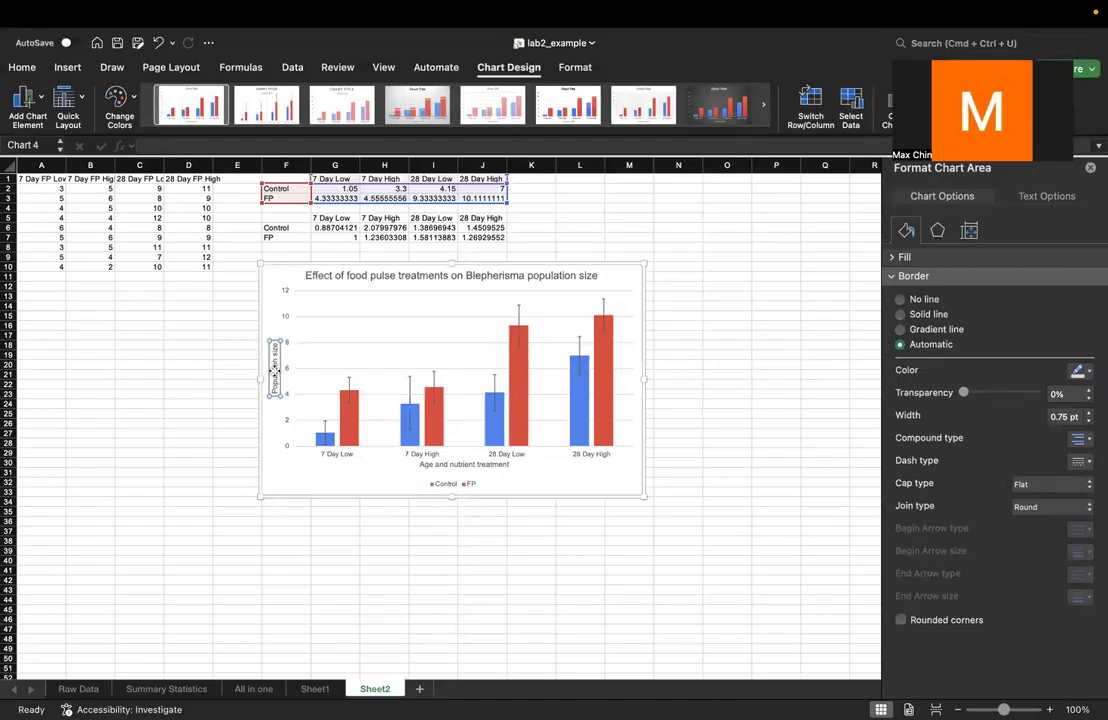
pyautogui.click(348, 456)
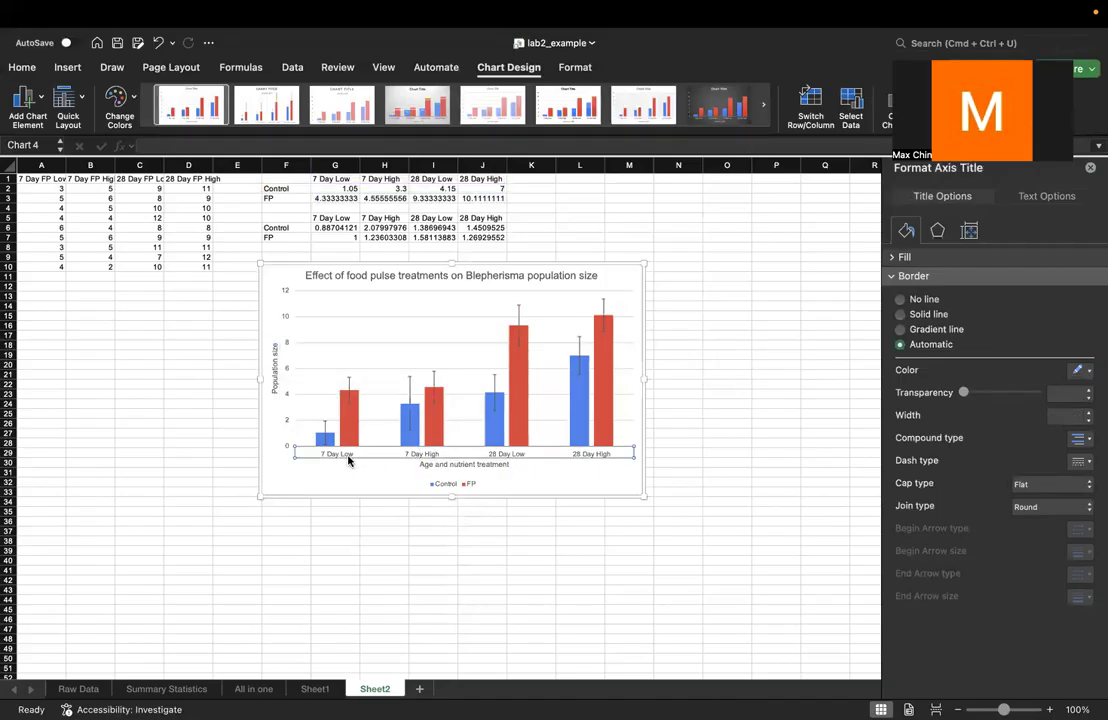
pyautogui.click(388, 276)
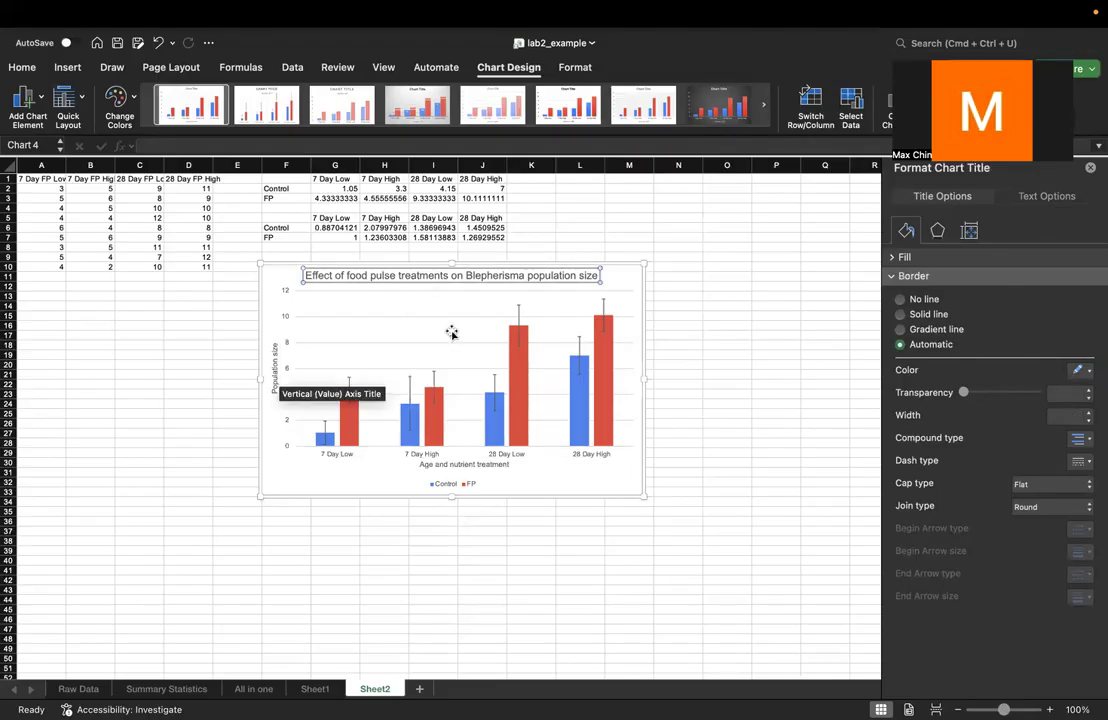
pyautogui.click(450, 484)
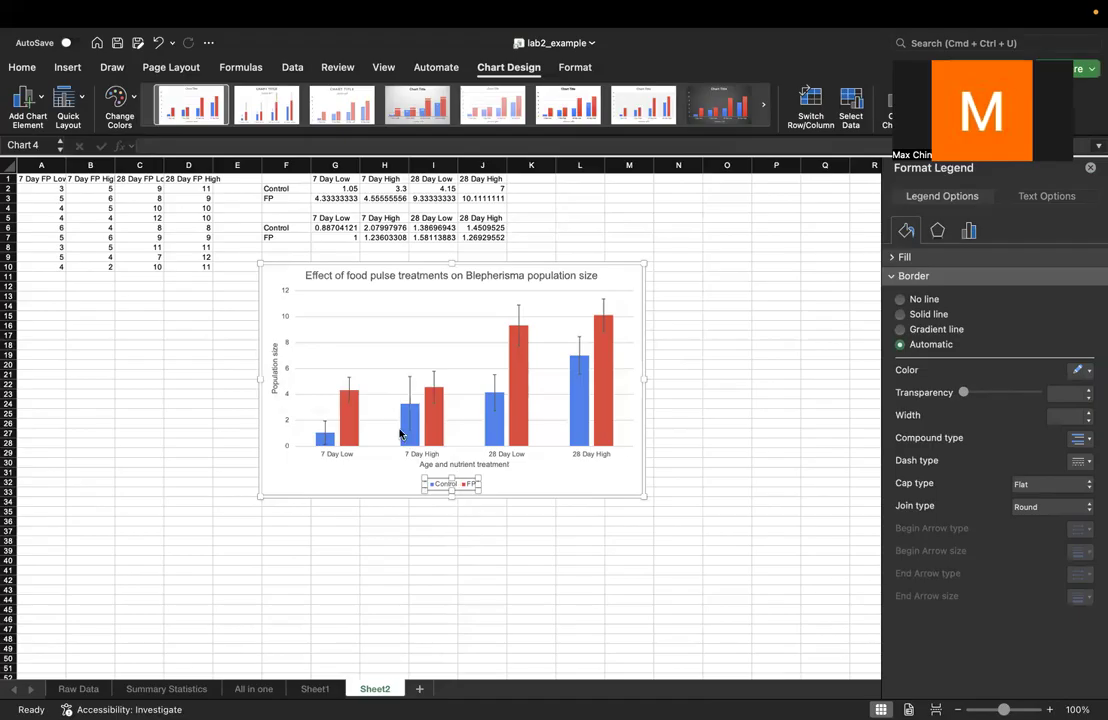
pyautogui.click(465, 486)
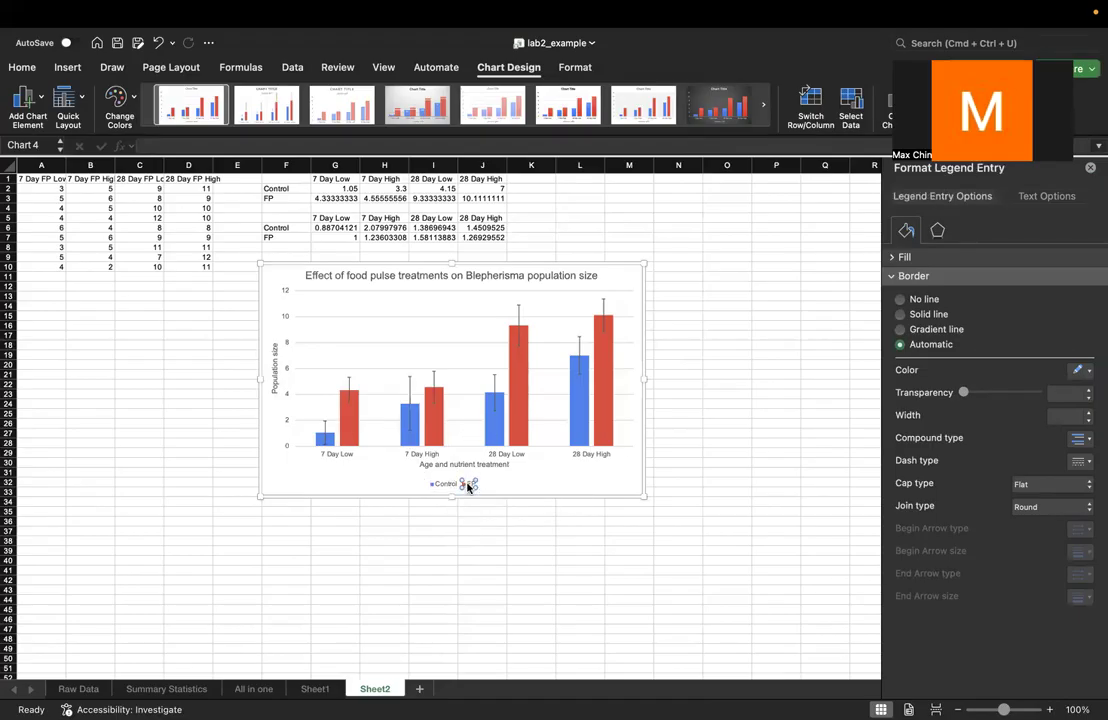
pyautogui.click(436, 484)
pyautogui.click(478, 485)
# Step: Look through the legend's position, text box and text outline formatting options, then close them
pyautogui.rightClick(461, 486)
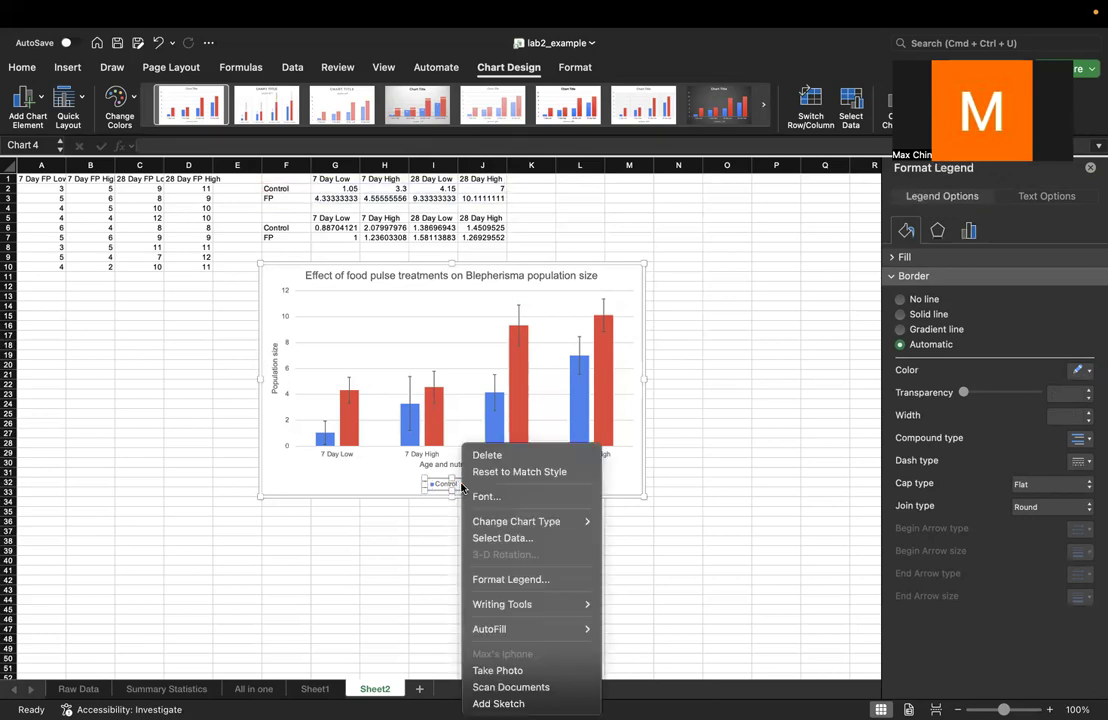
pyautogui.click(528, 580)
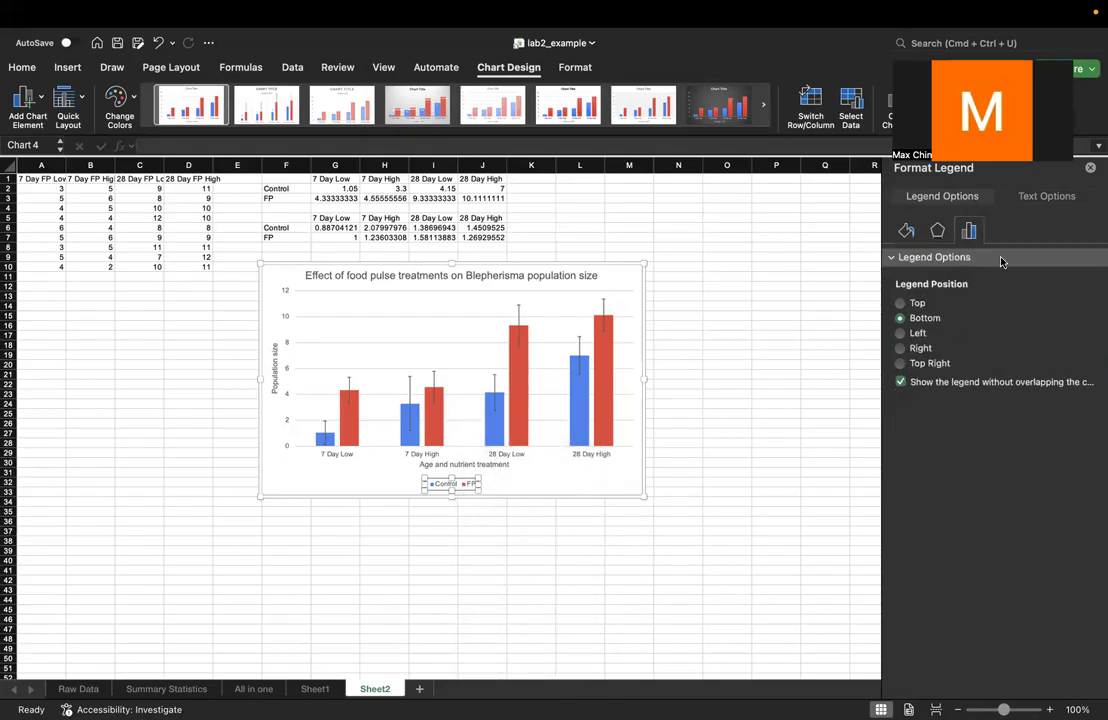
pyautogui.click(1046, 196)
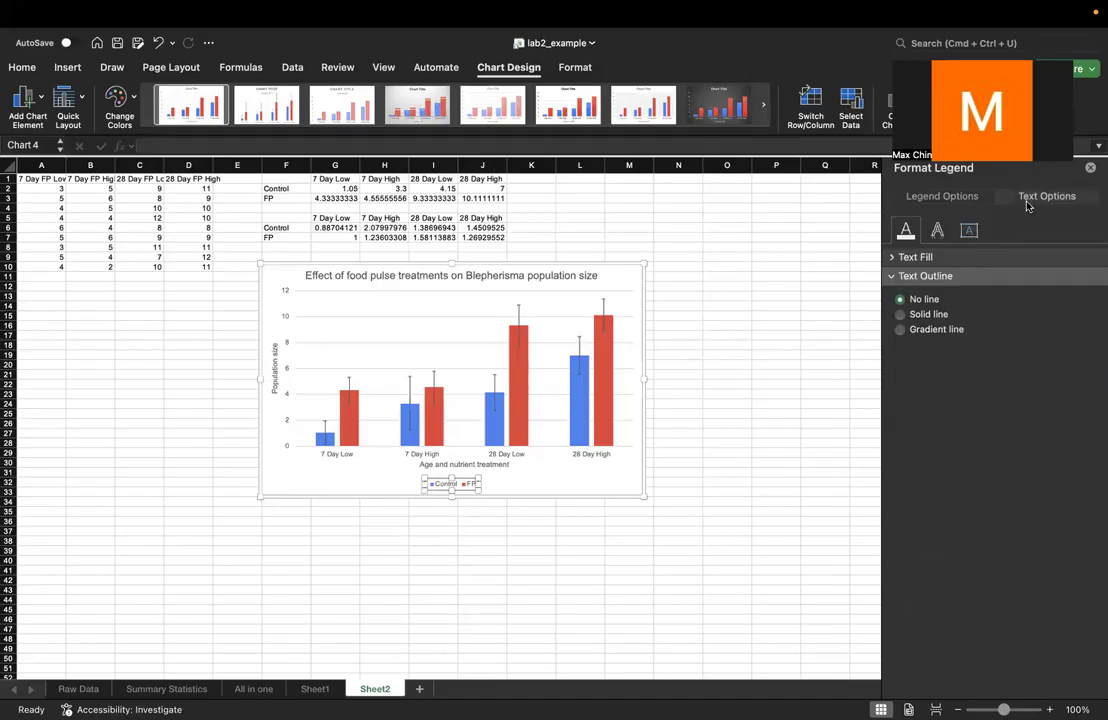
pyautogui.click(969, 230)
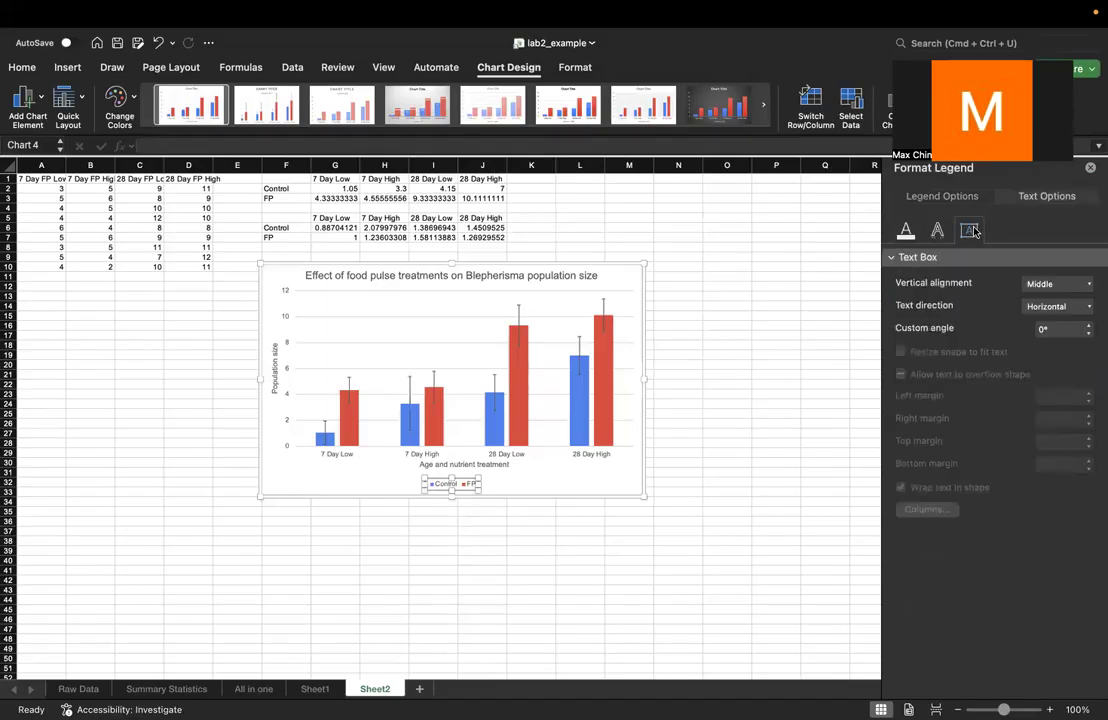
pyautogui.click(906, 231)
pyautogui.click(1090, 168)
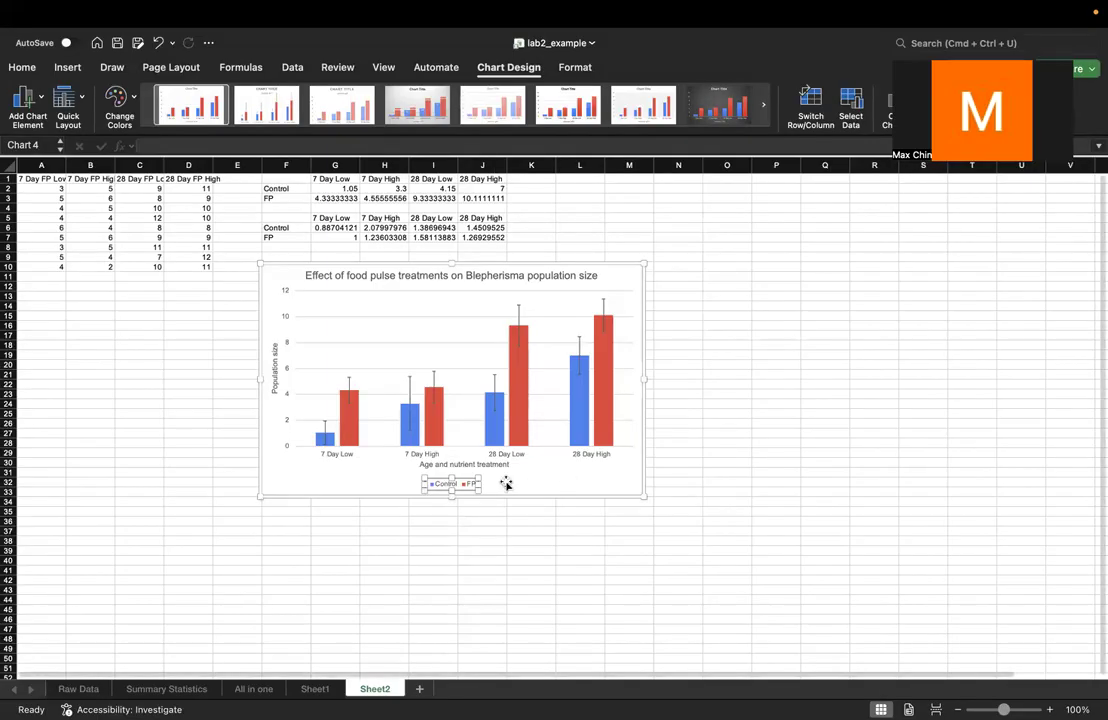
# Step: Examine the name references of the Control and FP series in the chart's data source, then close it with OK
pyautogui.rightClick(469, 489)
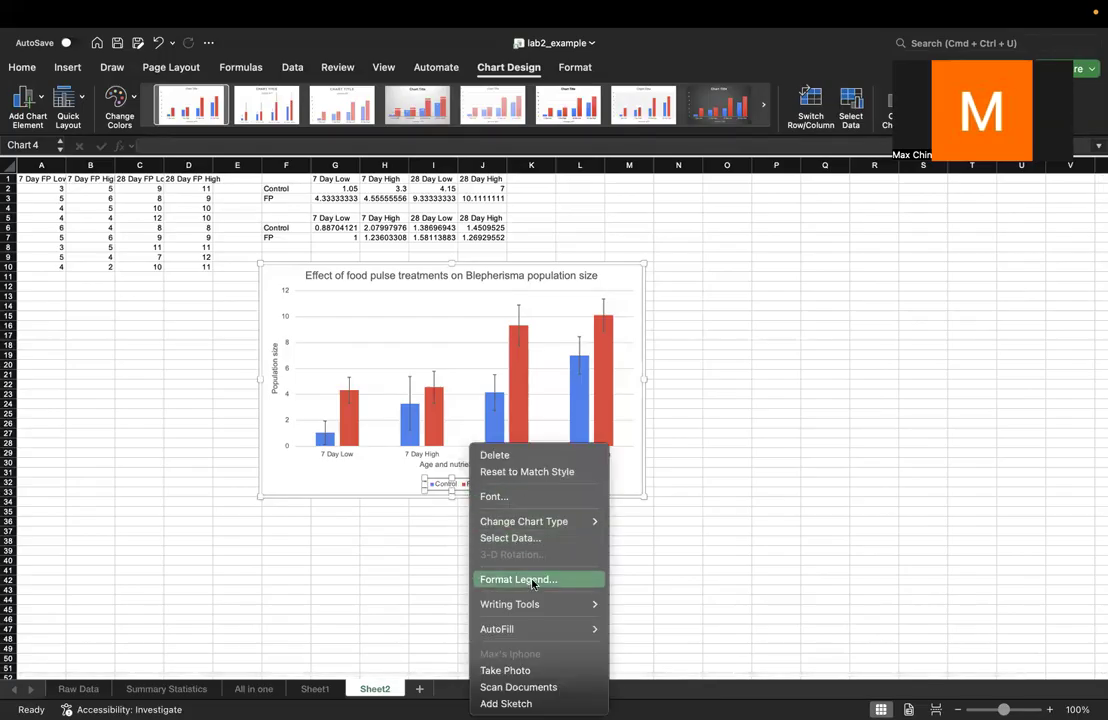
pyautogui.click(531, 538)
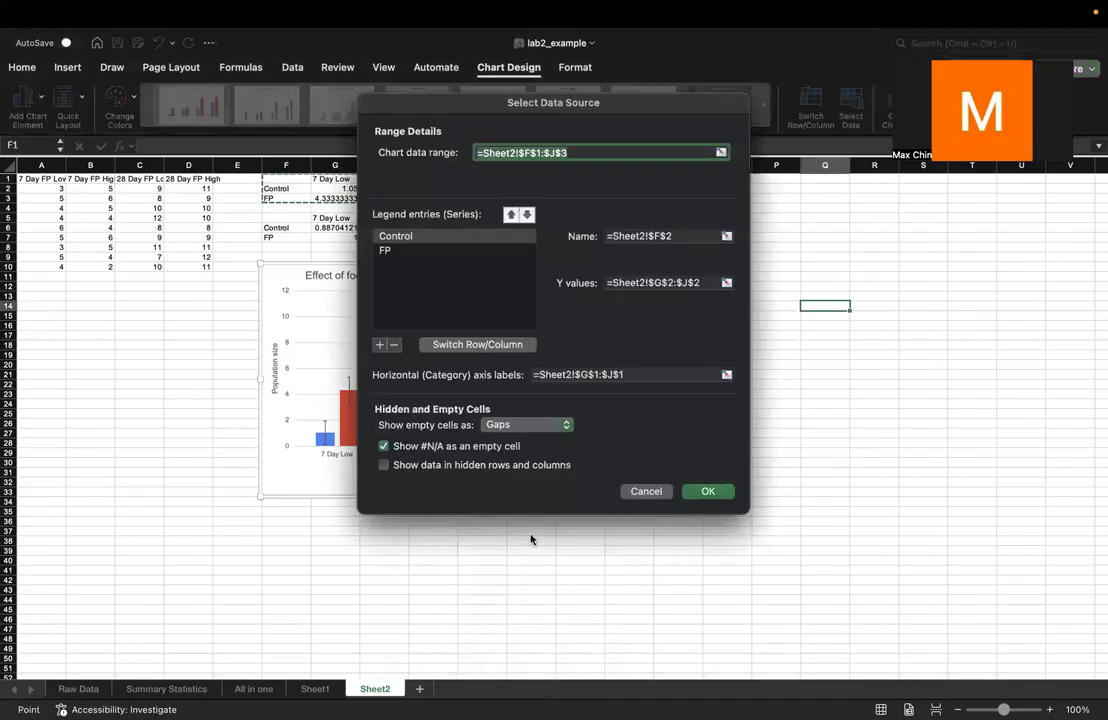
pyautogui.click(451, 240)
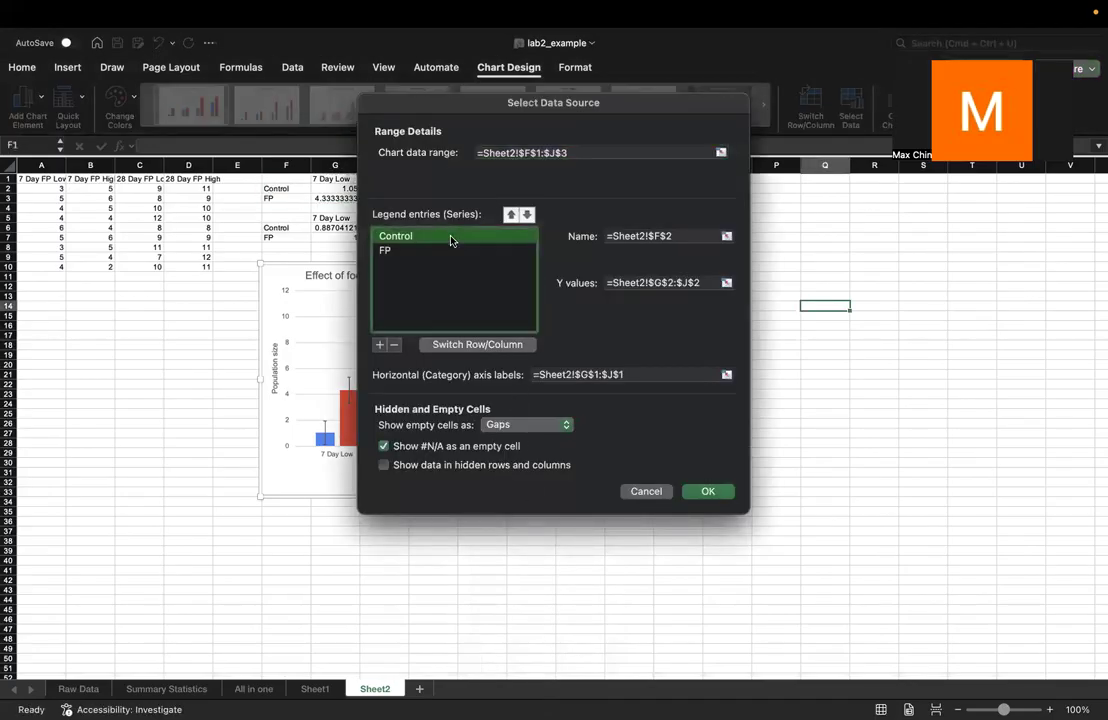
pyautogui.click(435, 250)
pyautogui.click(433, 238)
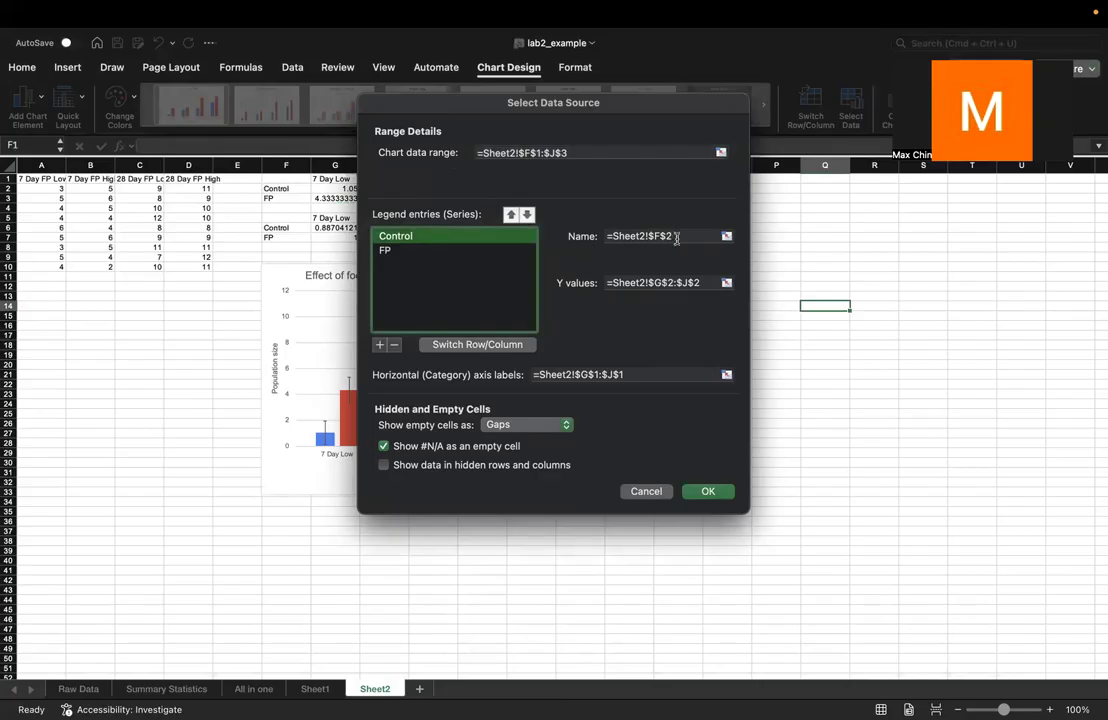
pyautogui.click(674, 237)
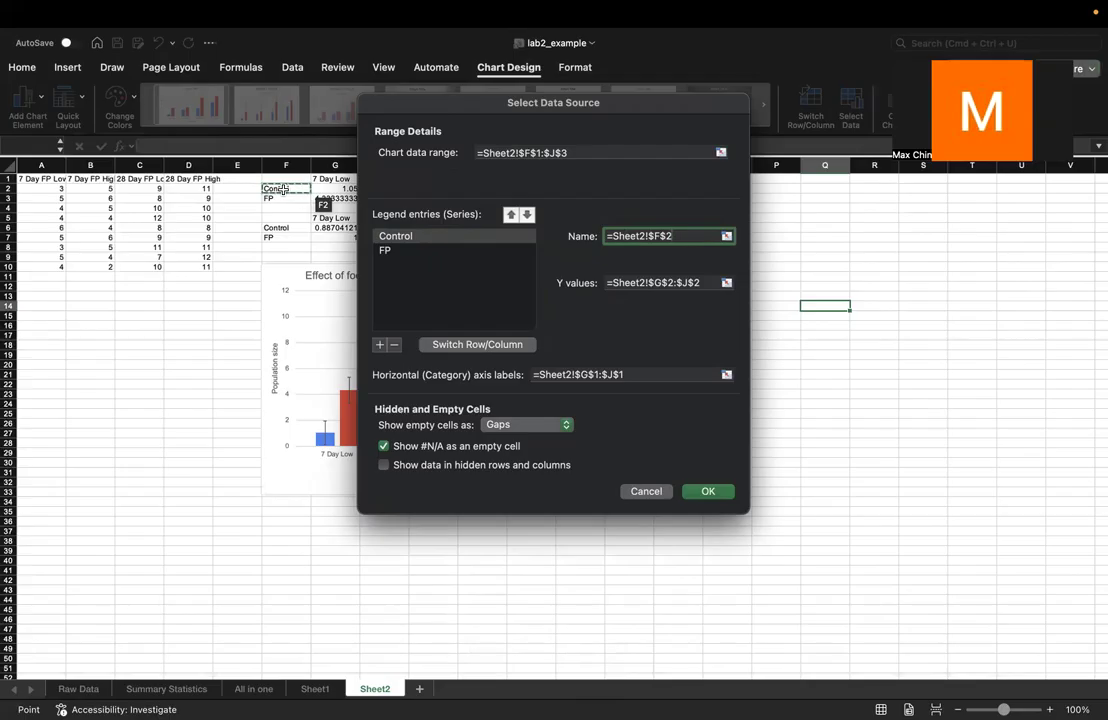
pyautogui.click(463, 255)
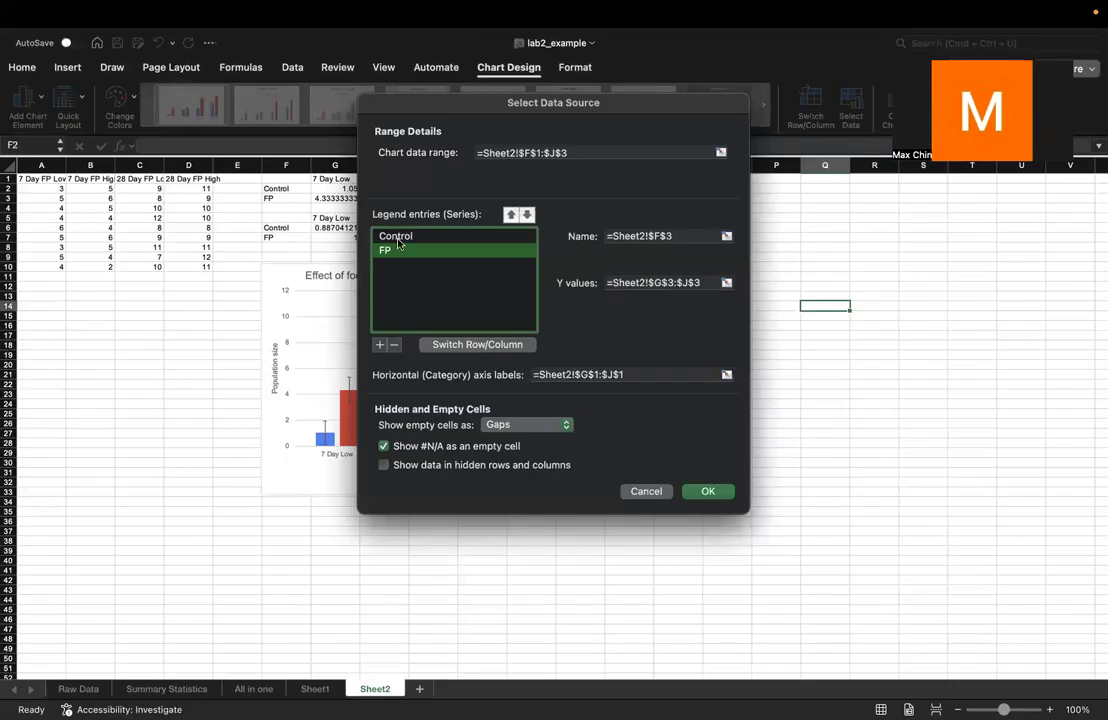
pyautogui.click(631, 236)
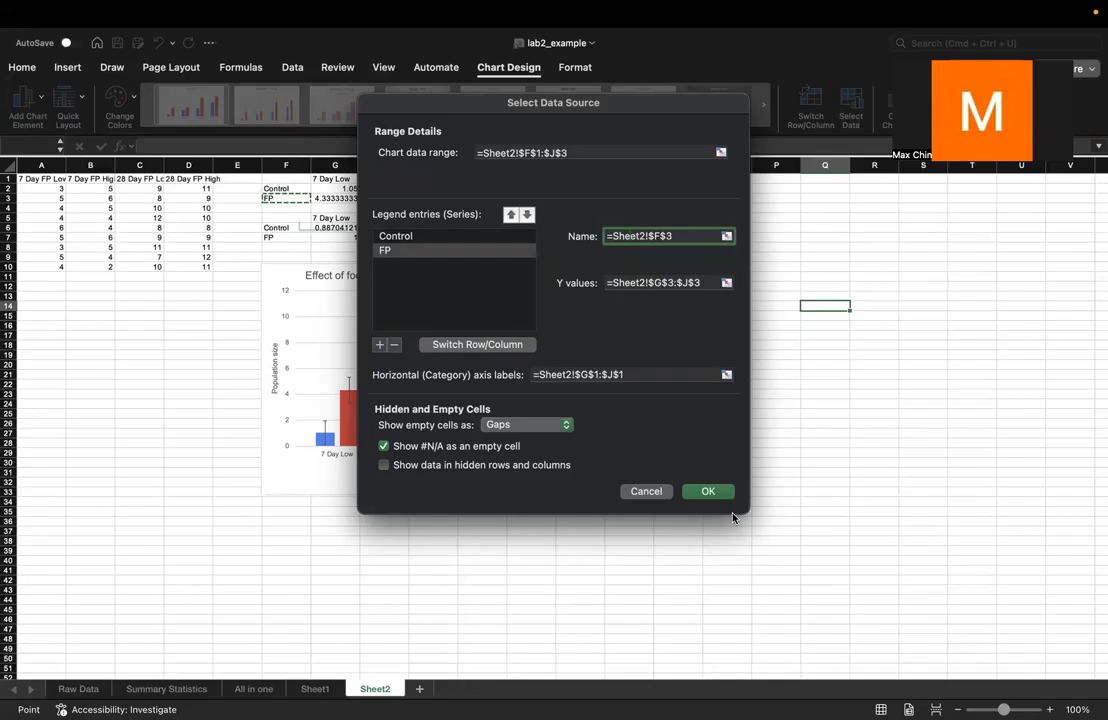
pyautogui.click(708, 492)
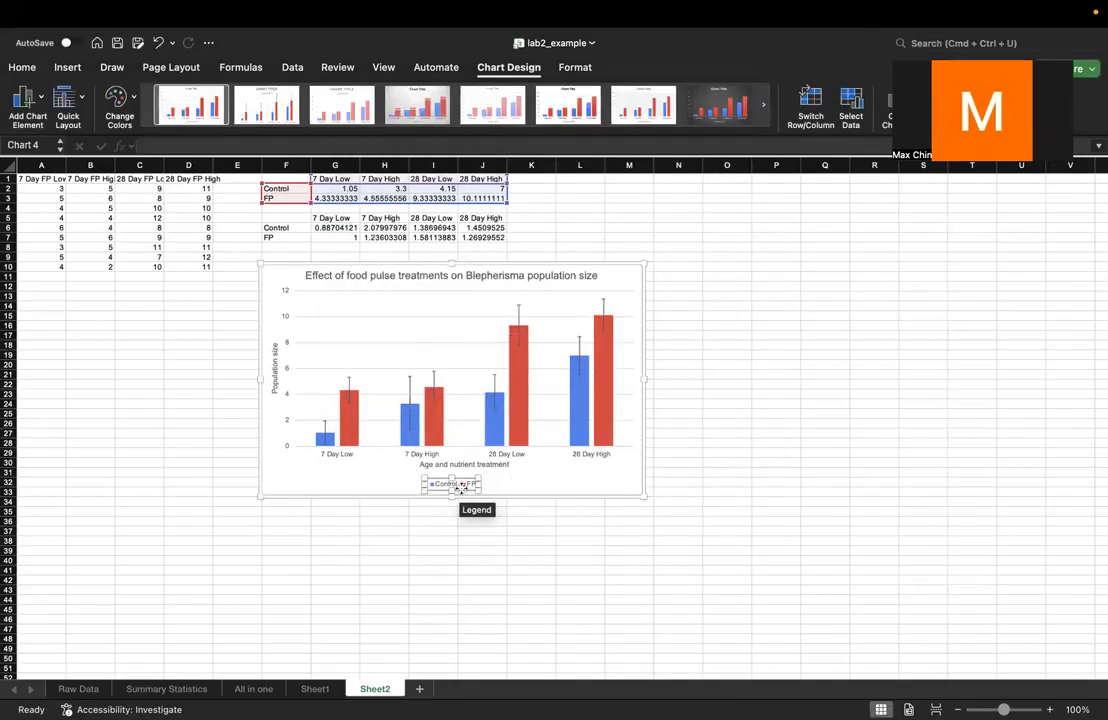
# Step: Recheck the chart's data source, comparing which cells supply the Control and FP legend names, then return to the chart and select it
pyautogui.rightClick(463, 489)
pyautogui.click(480, 538)
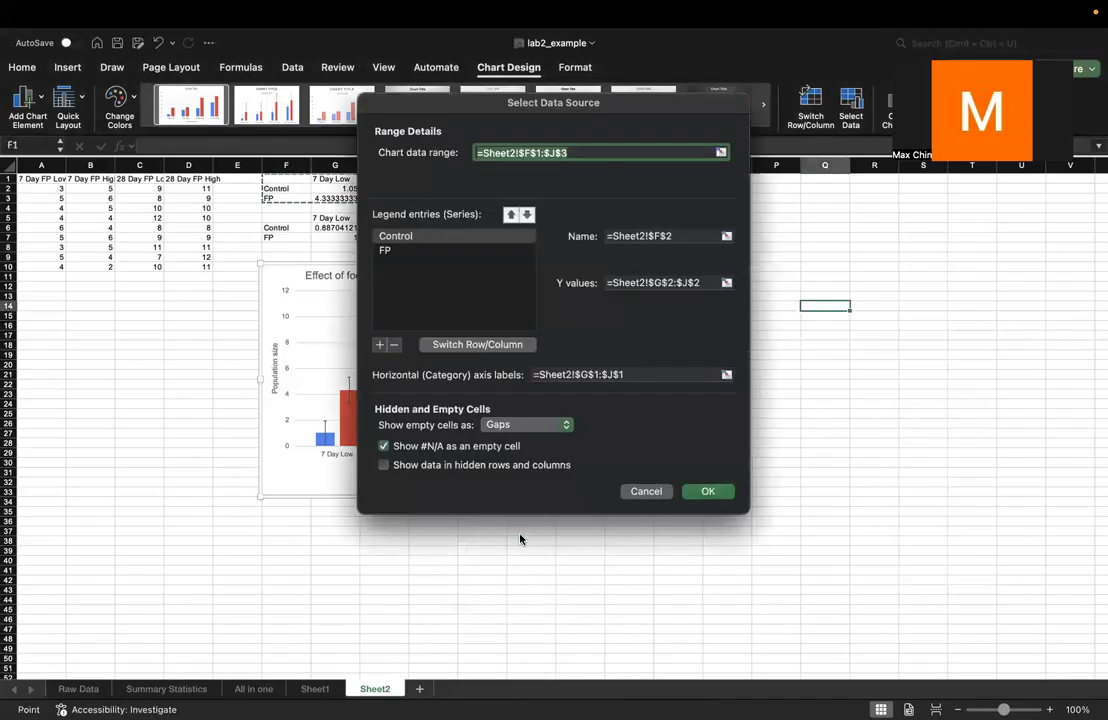
pyautogui.click(403, 249)
pyautogui.click(400, 236)
pyautogui.click(633, 236)
pyautogui.doubleClick(611, 236)
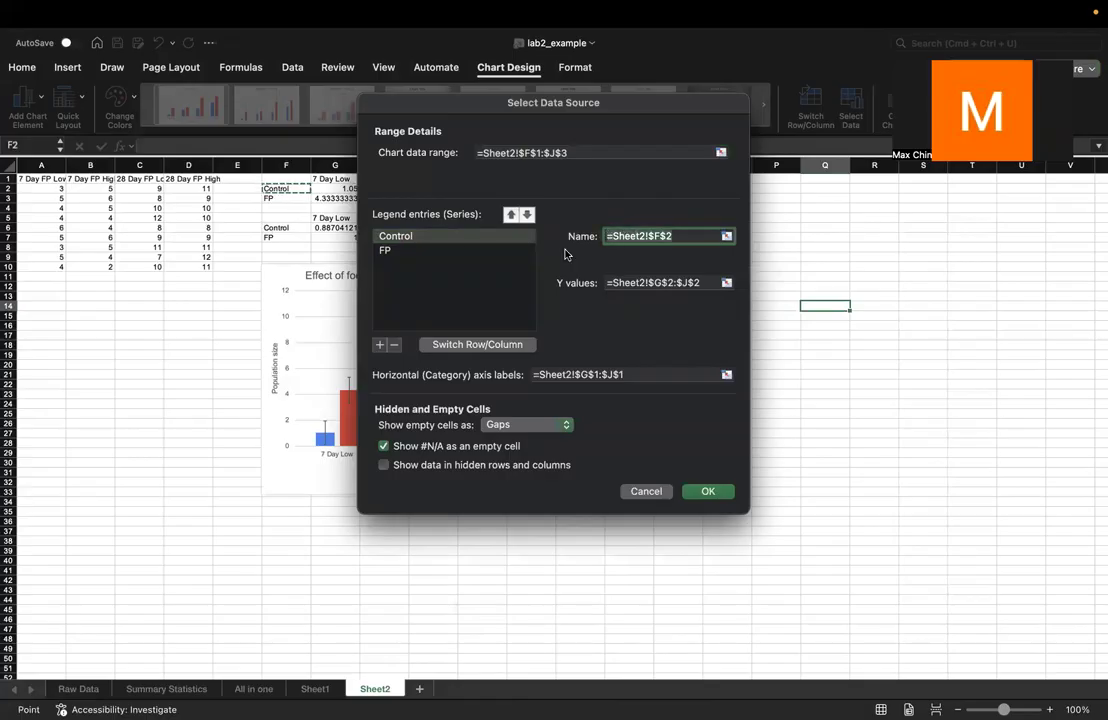
pyautogui.click(445, 251)
pyautogui.click(620, 235)
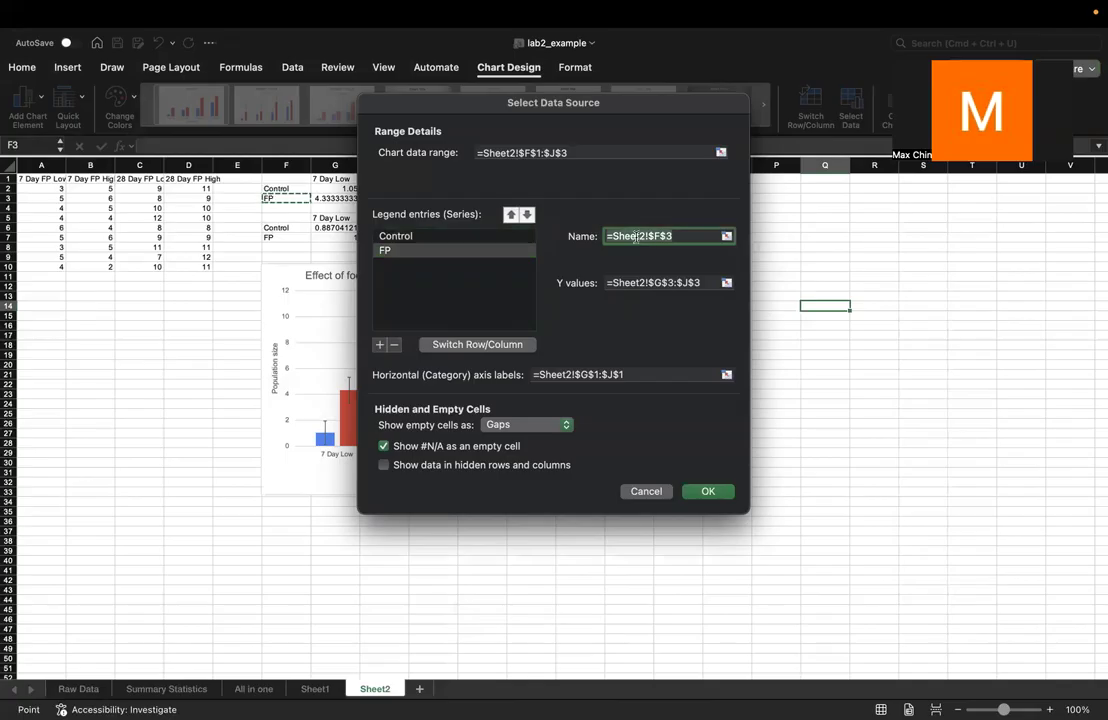
pyautogui.click(440, 236)
pyautogui.click(440, 250)
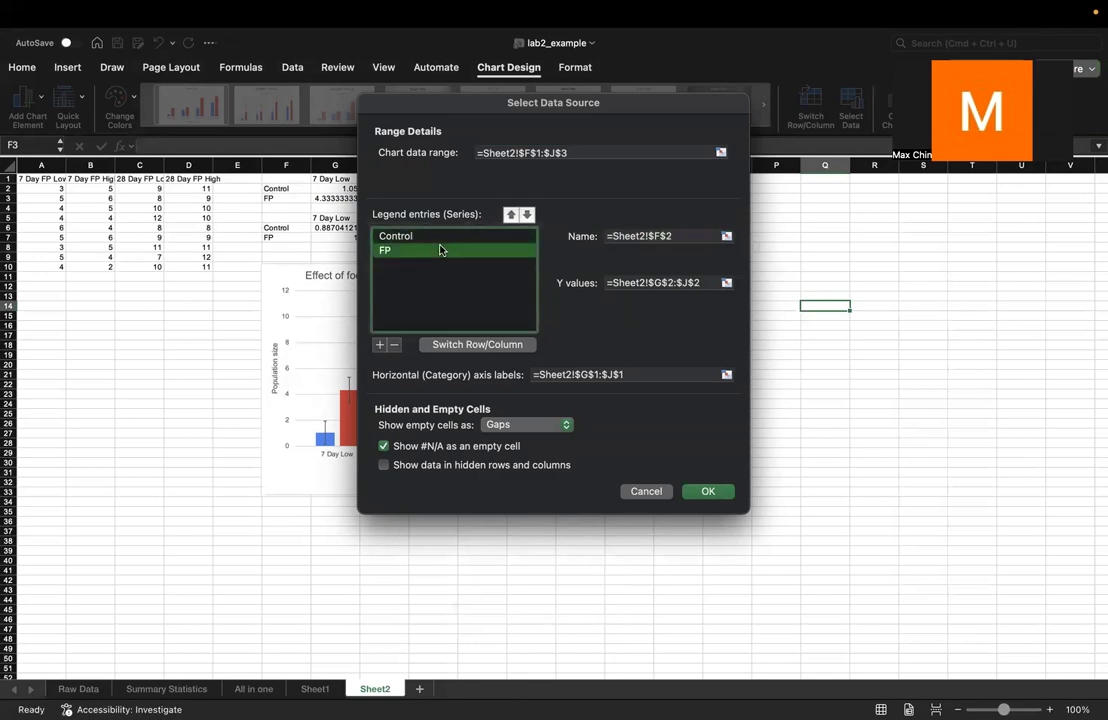
pyautogui.click(716, 493)
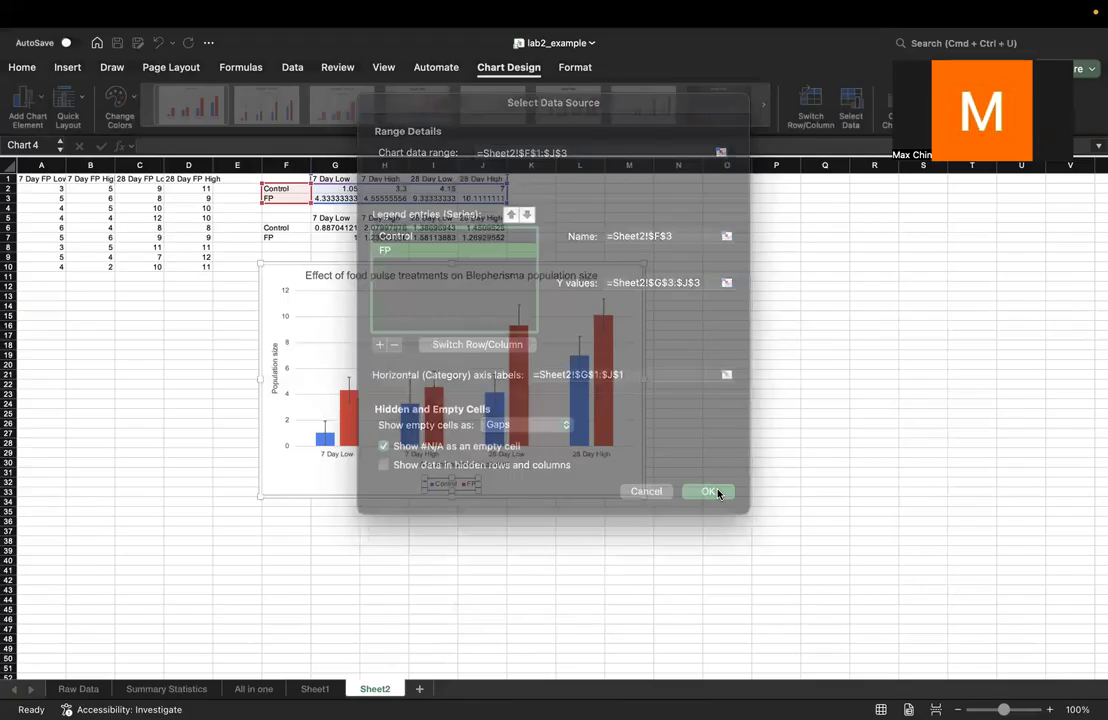
pyautogui.click(700, 402)
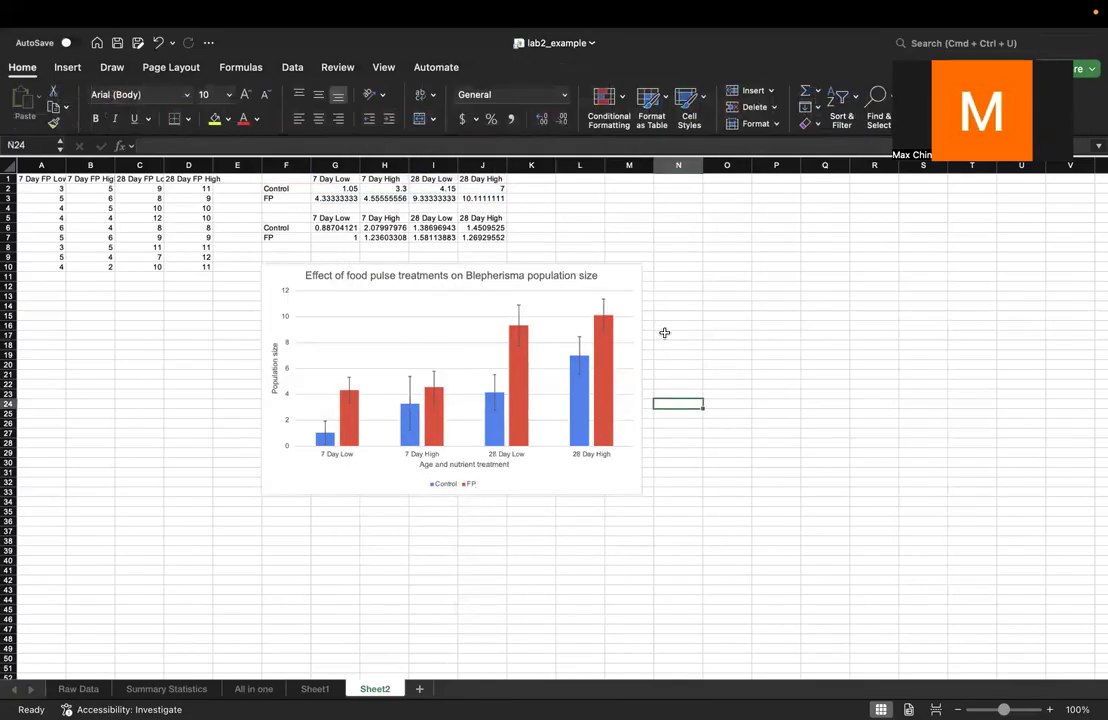
pyautogui.click(623, 277)
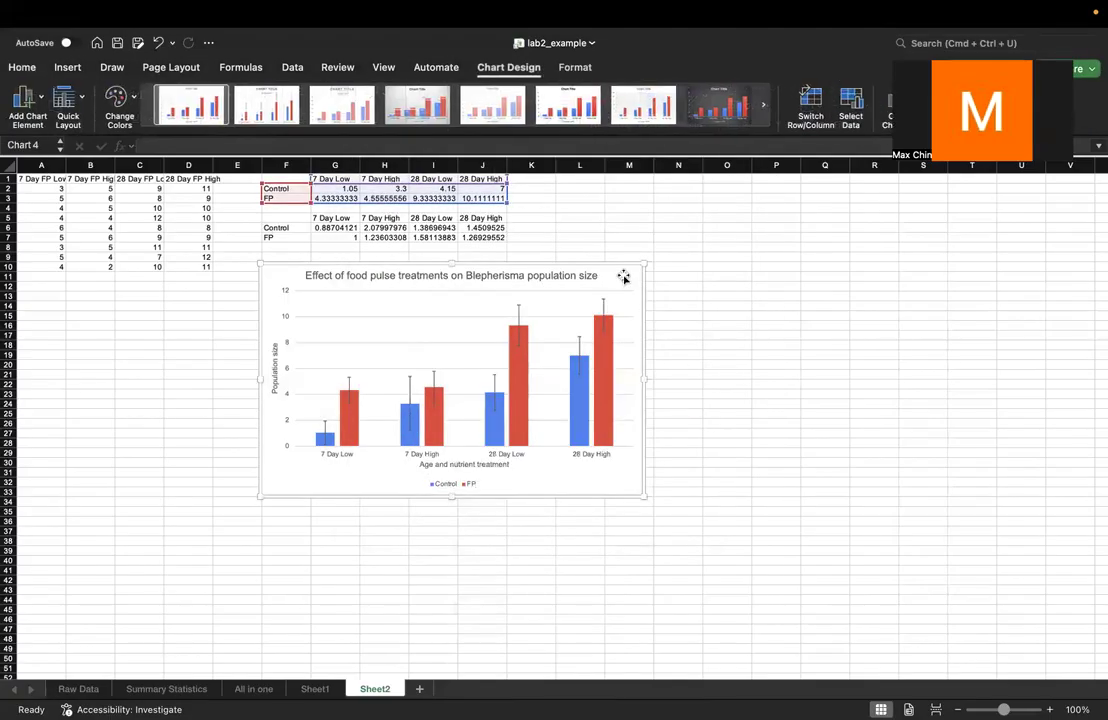